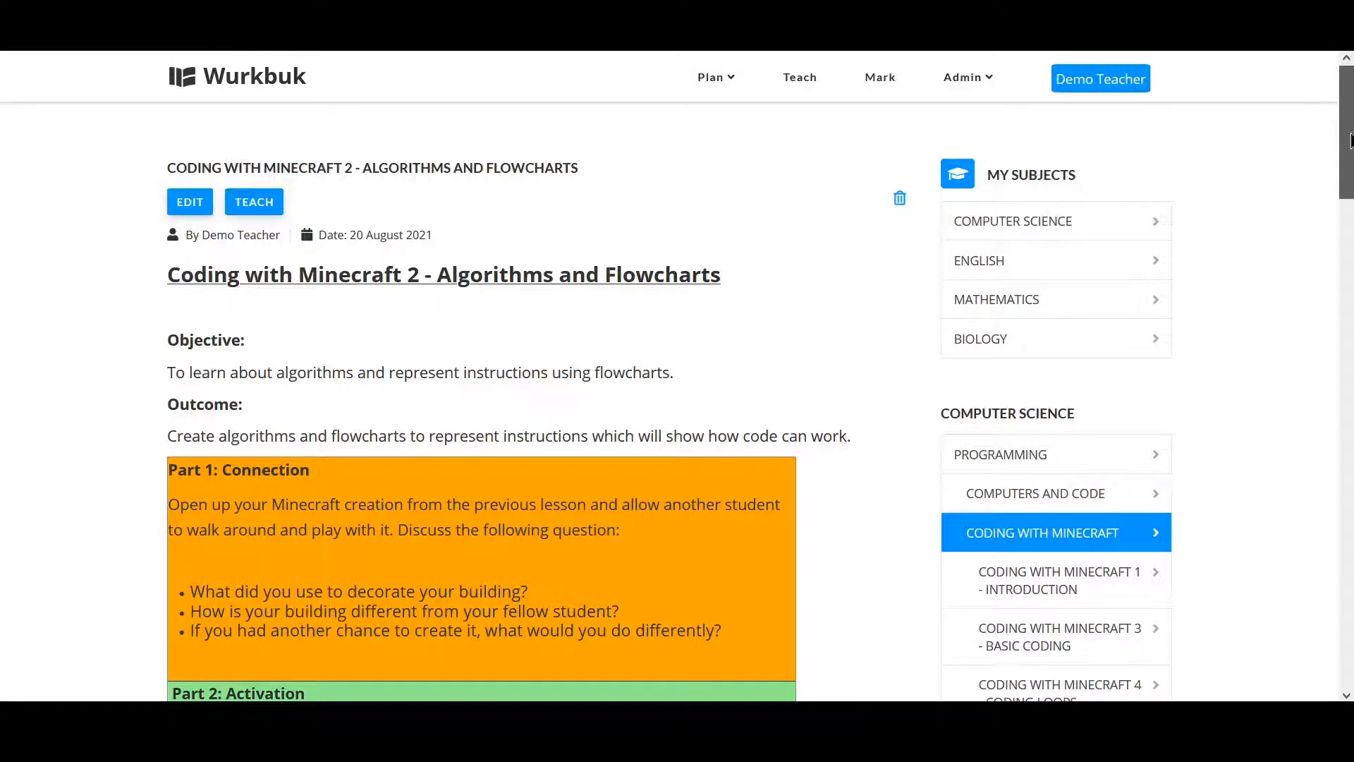
Open the Programming folder and then its Coding with Minecraft subfolder to view its lessons.
mouse_move(1350, 139)
mouse_down()
mouse_move(1319, 371)
mouse_move(1322, 478)
mouse_move(1339, 515)
mouse_move(1352, 155)
mouse_move(1328, 570)
mouse_move(1352, 117)
mouse_up()
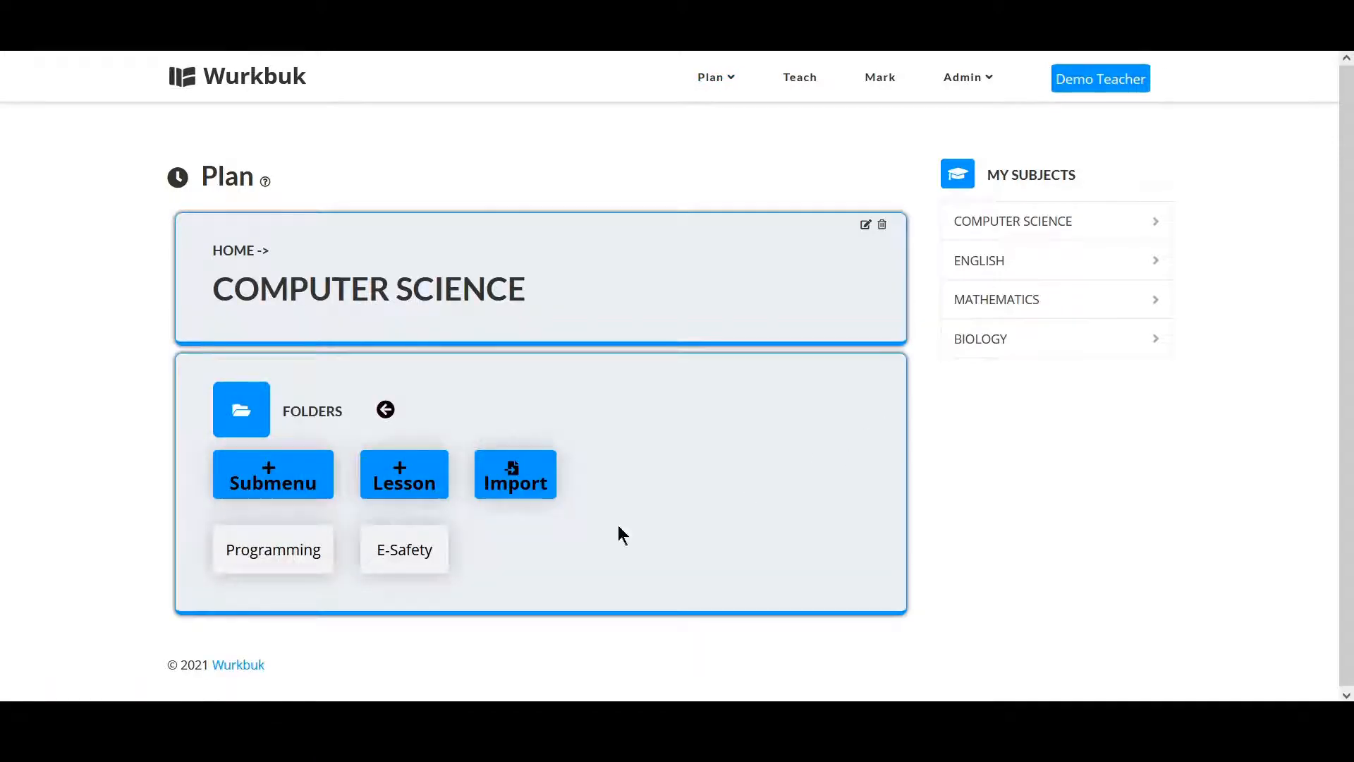
click(302, 562)
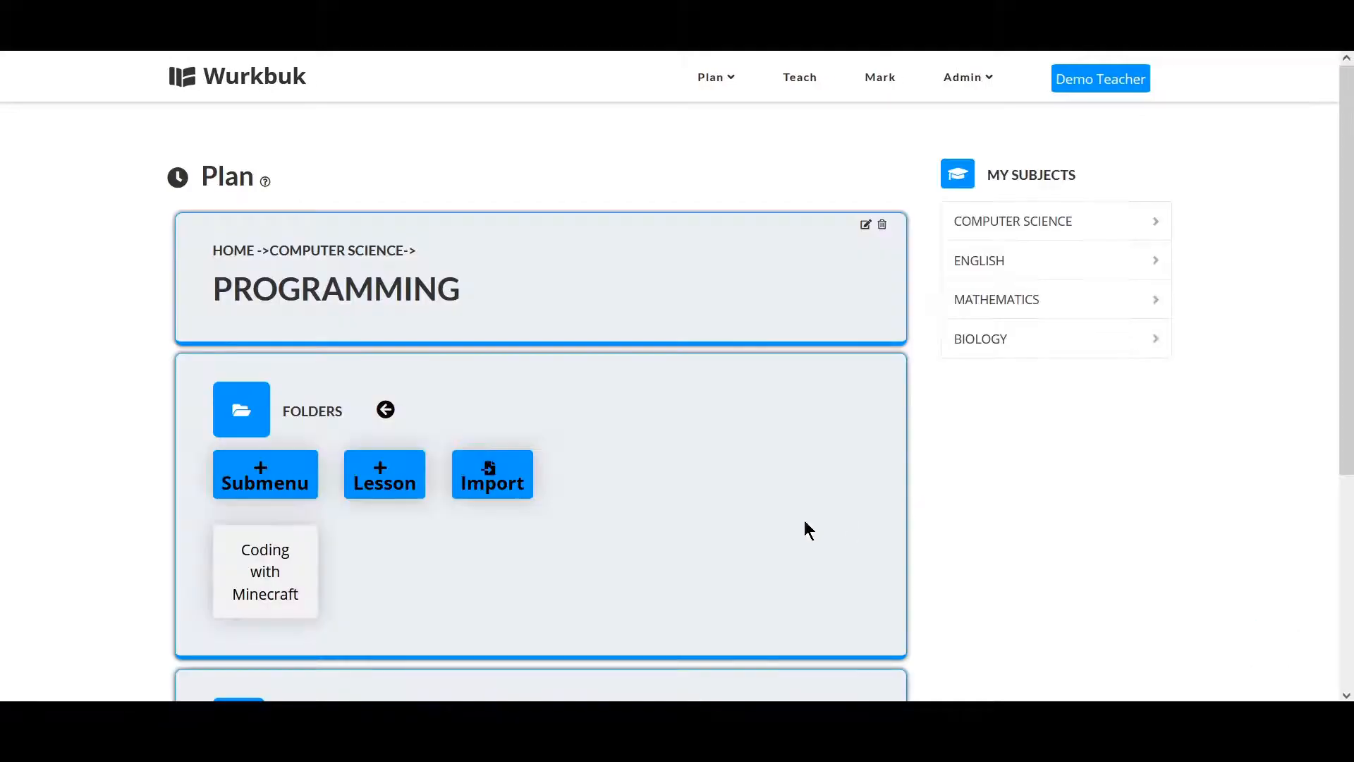
click(274, 591)
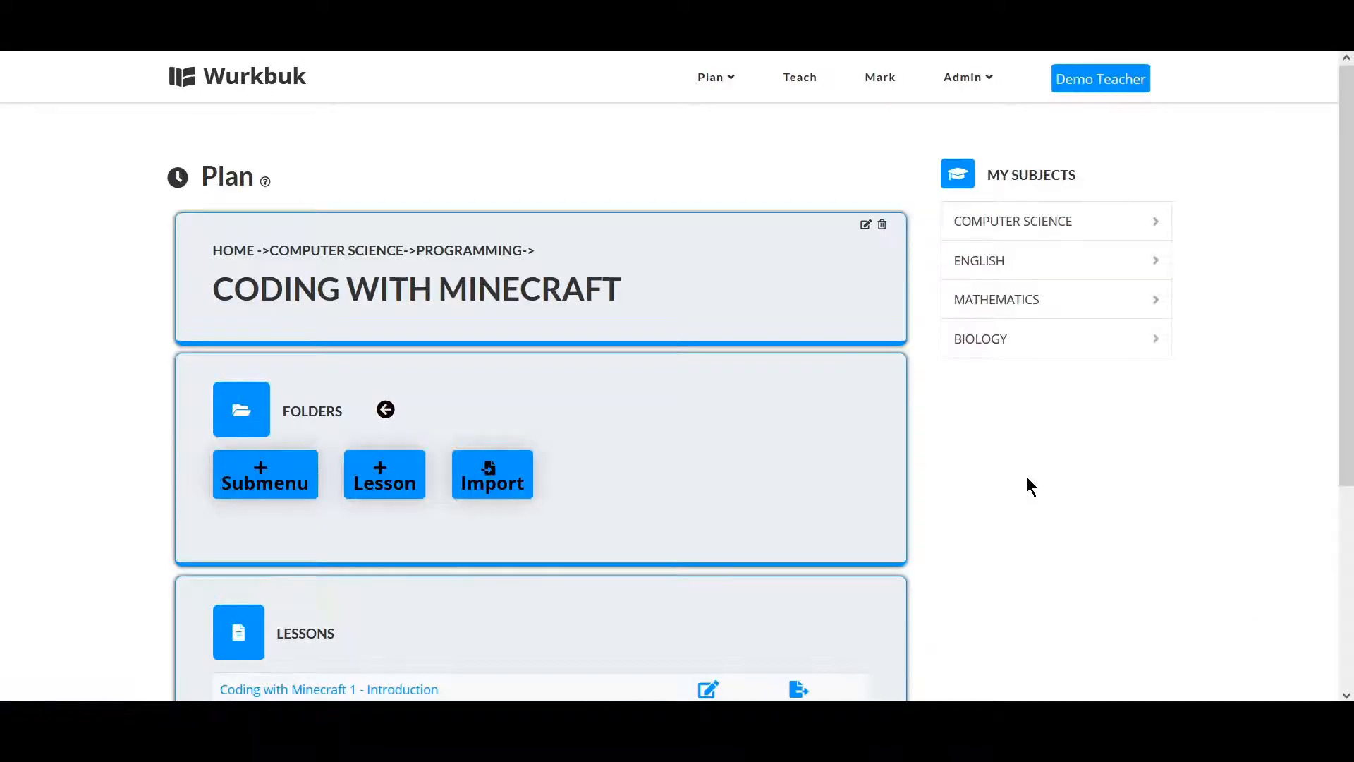
scroll(1026, 486, down, 4)
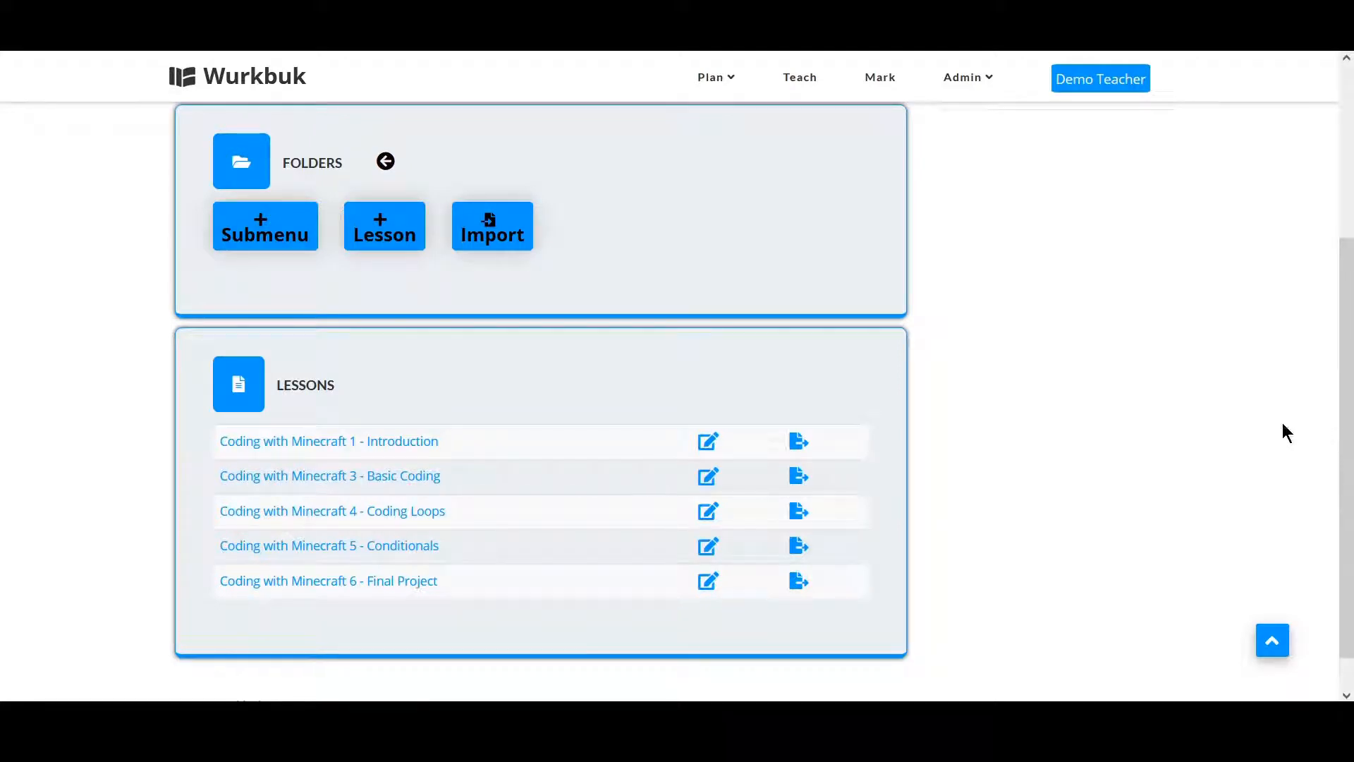
scroll(1115, 441, up, 3)
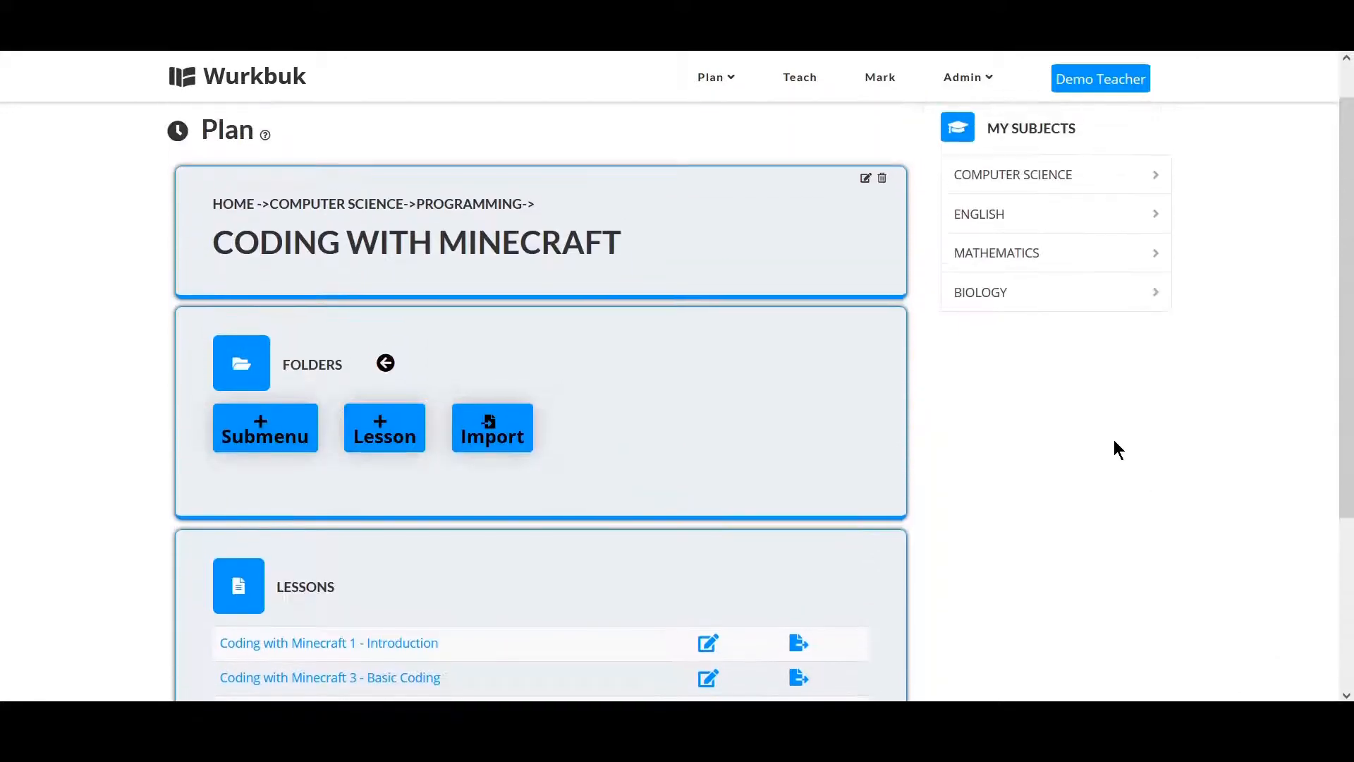
Create a new lesson and set its title to Coding with Minecraft 2 - Algorithms and Flowcharts.
click(395, 438)
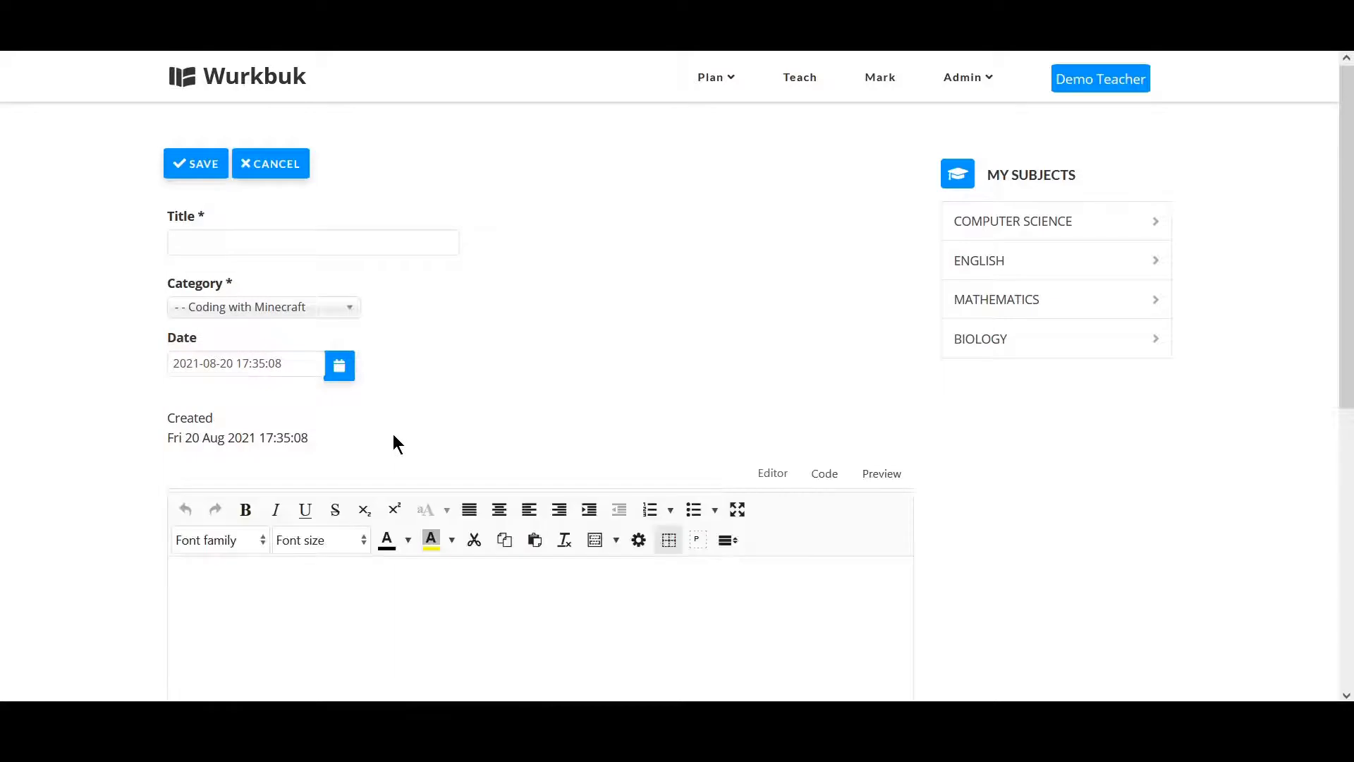
click(318, 252)
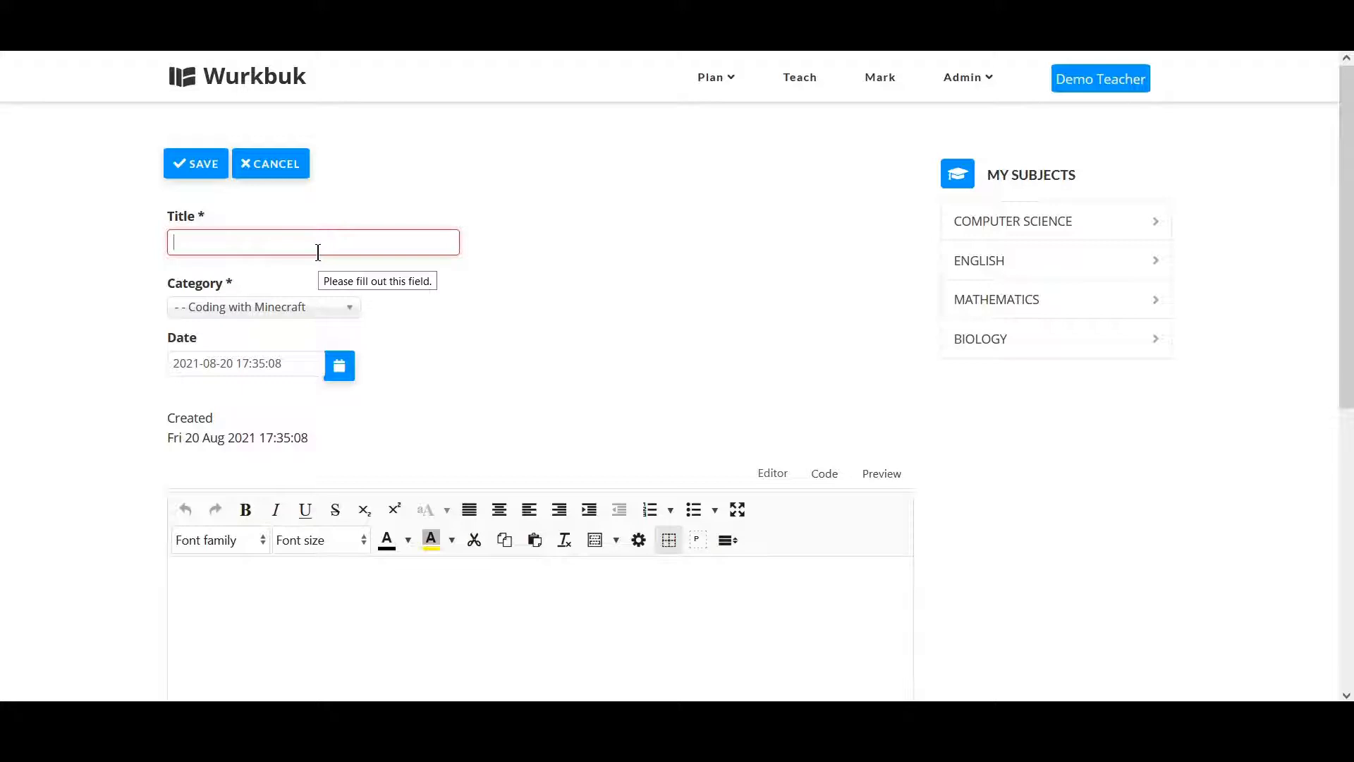
text(Coding wi)
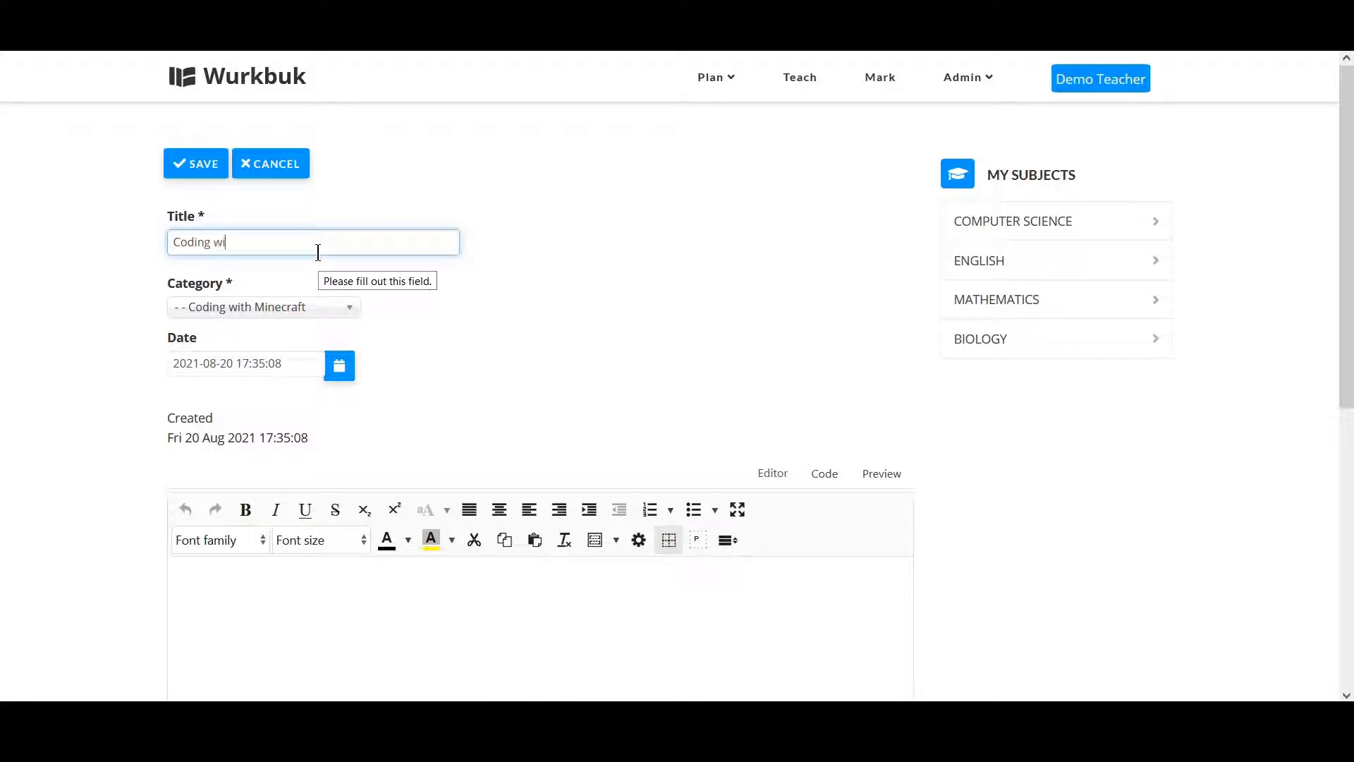
text(th Minecraft 2 - Algorithms and Flowcharts)
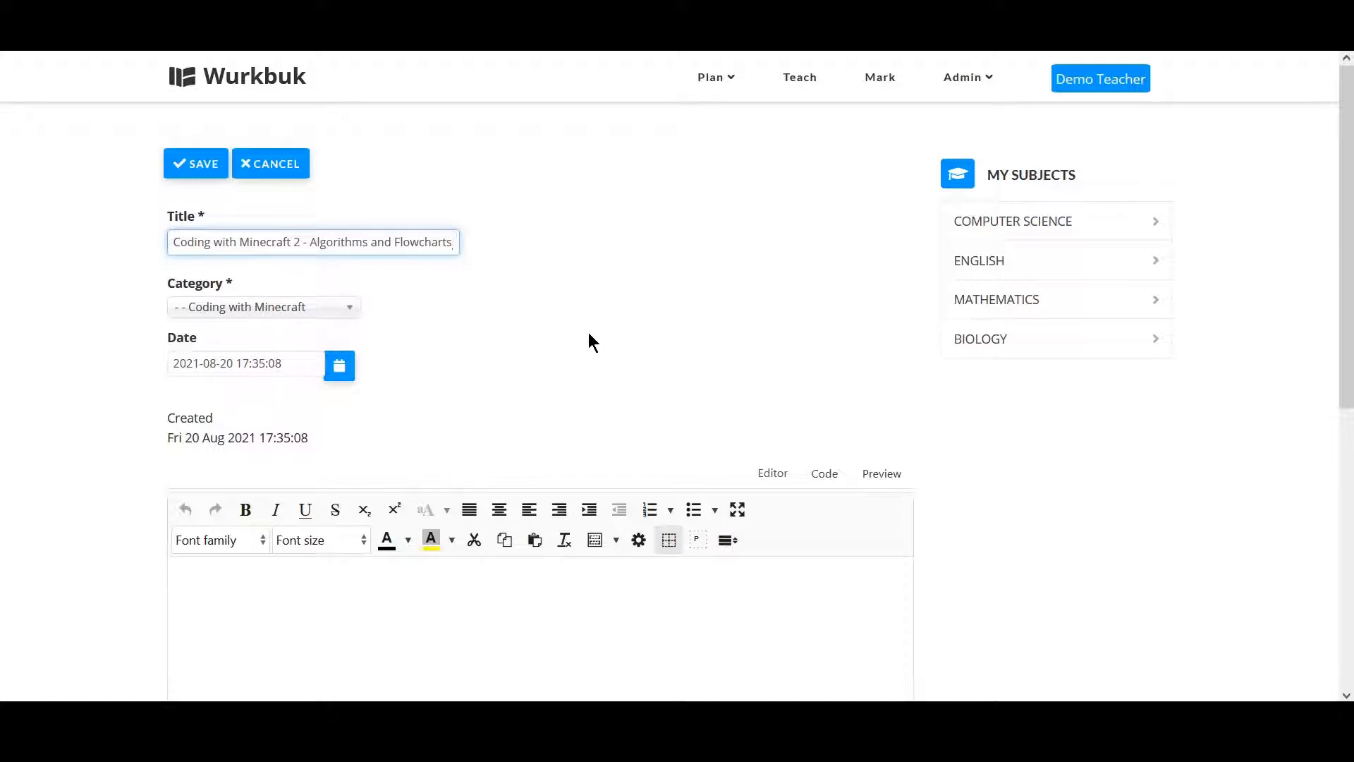
Write the heading Coding with Minecraft 2 - Algorithms and Flowcharts at the start of the lesson body.
scroll(591, 342, down, 1)
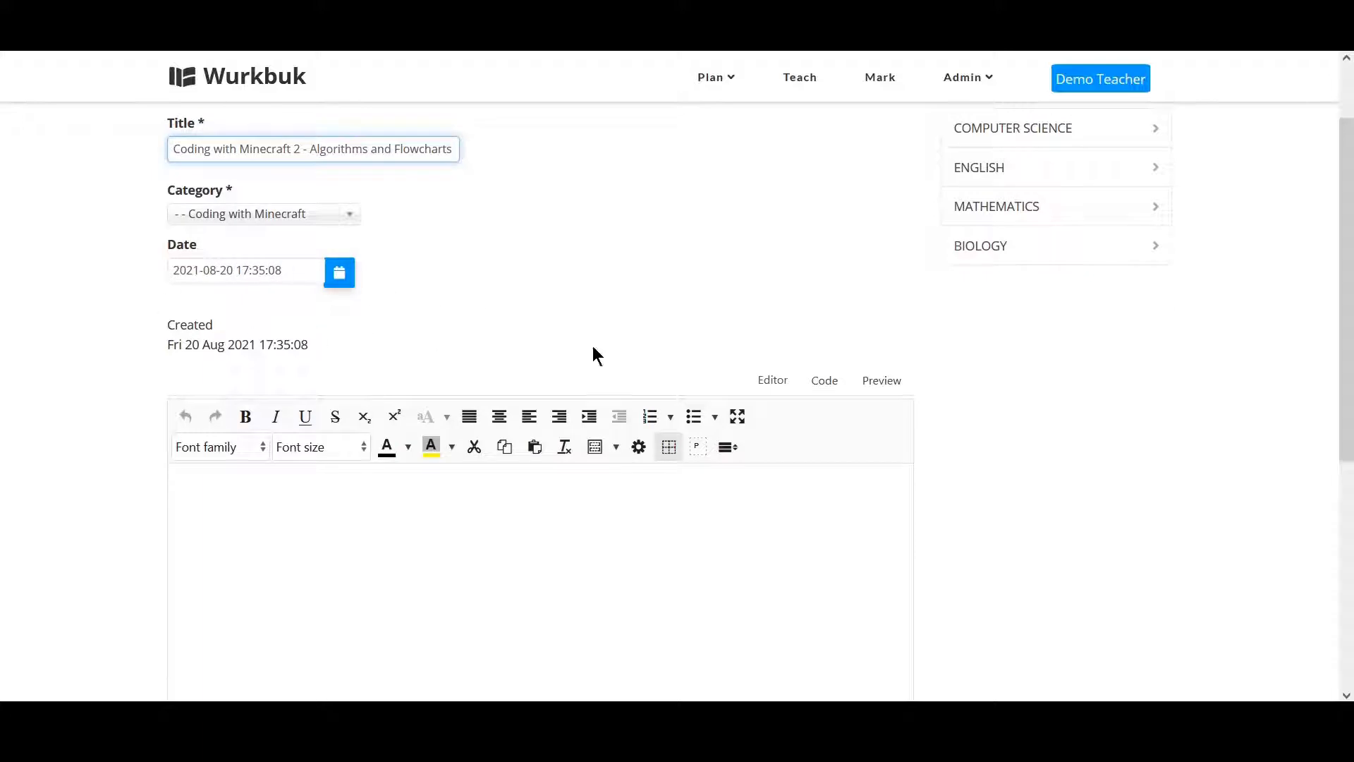
scroll(769, 357, down, 2)
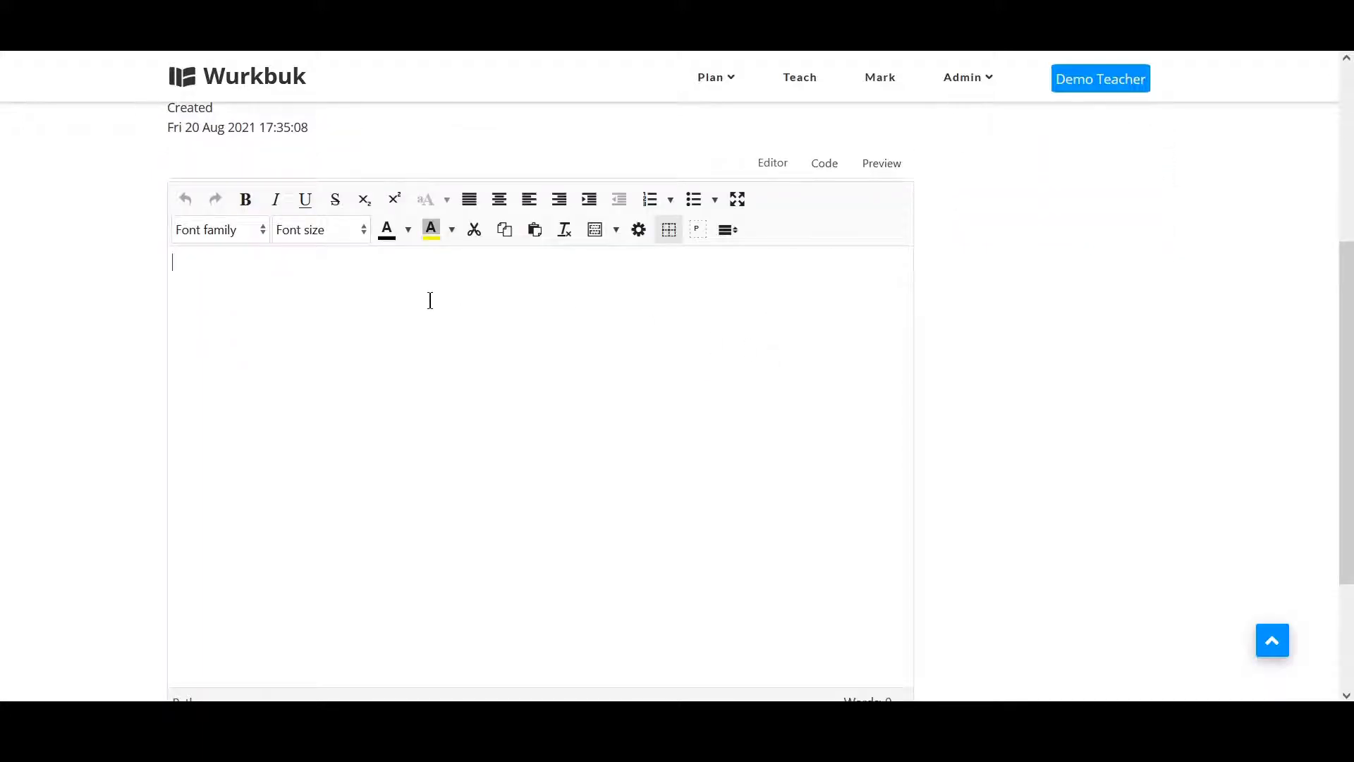
click(430, 298)
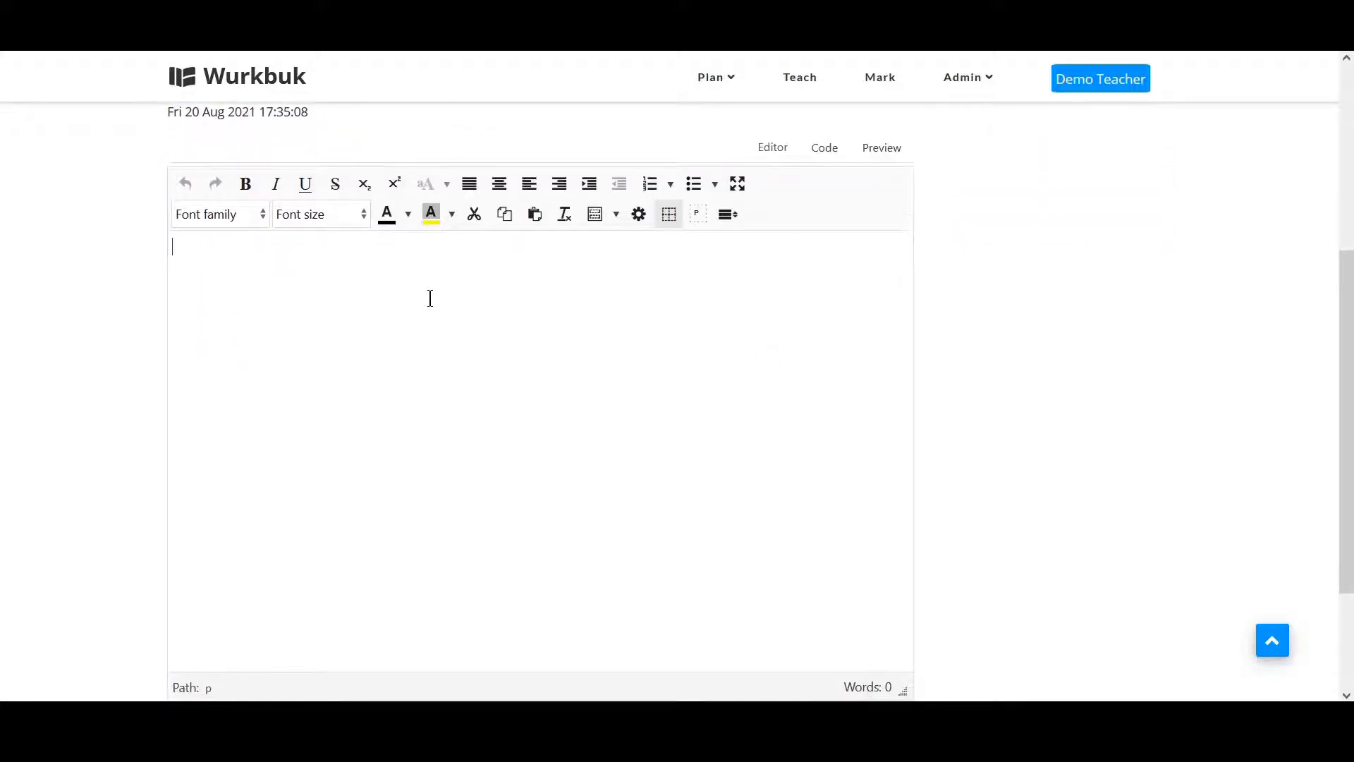
scroll(431, 298, down, 1)
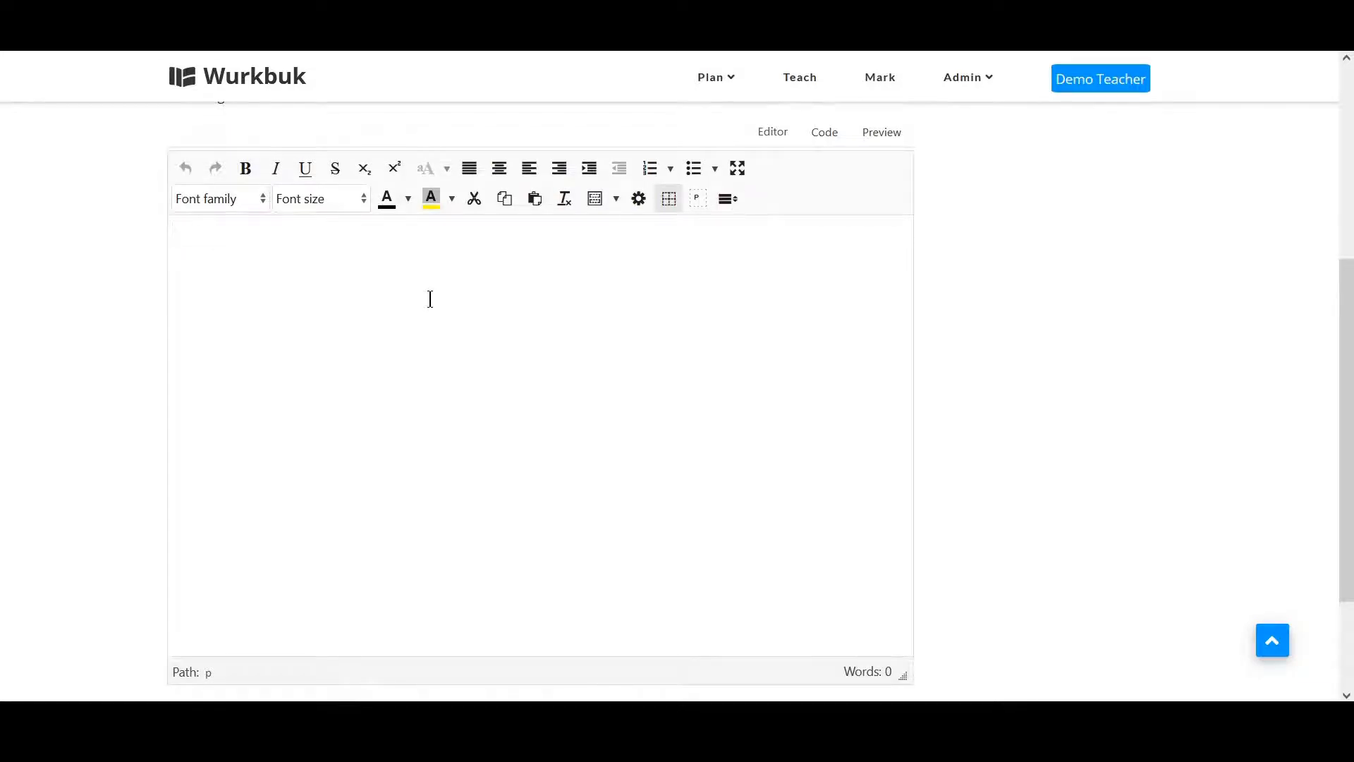
text(Coding with Minecraft 2 )
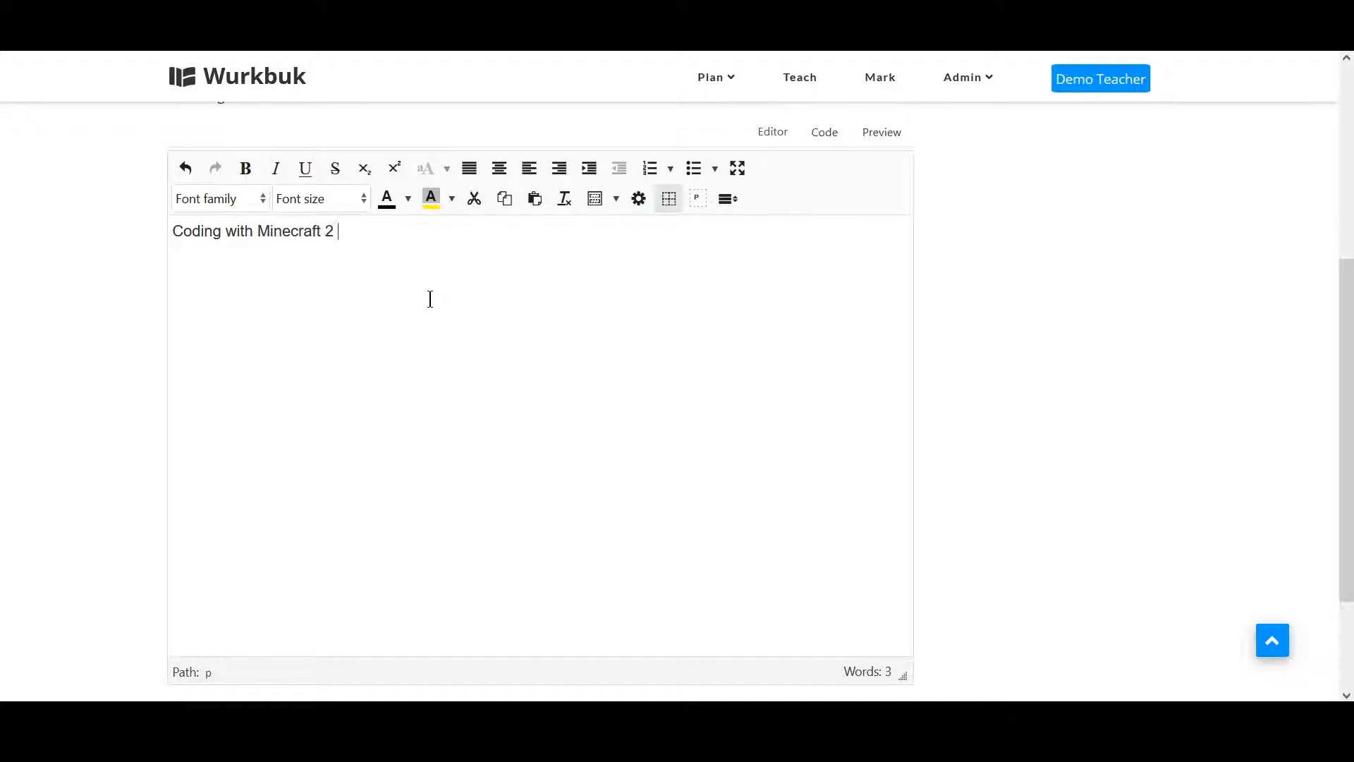
text(- Algorithms and )
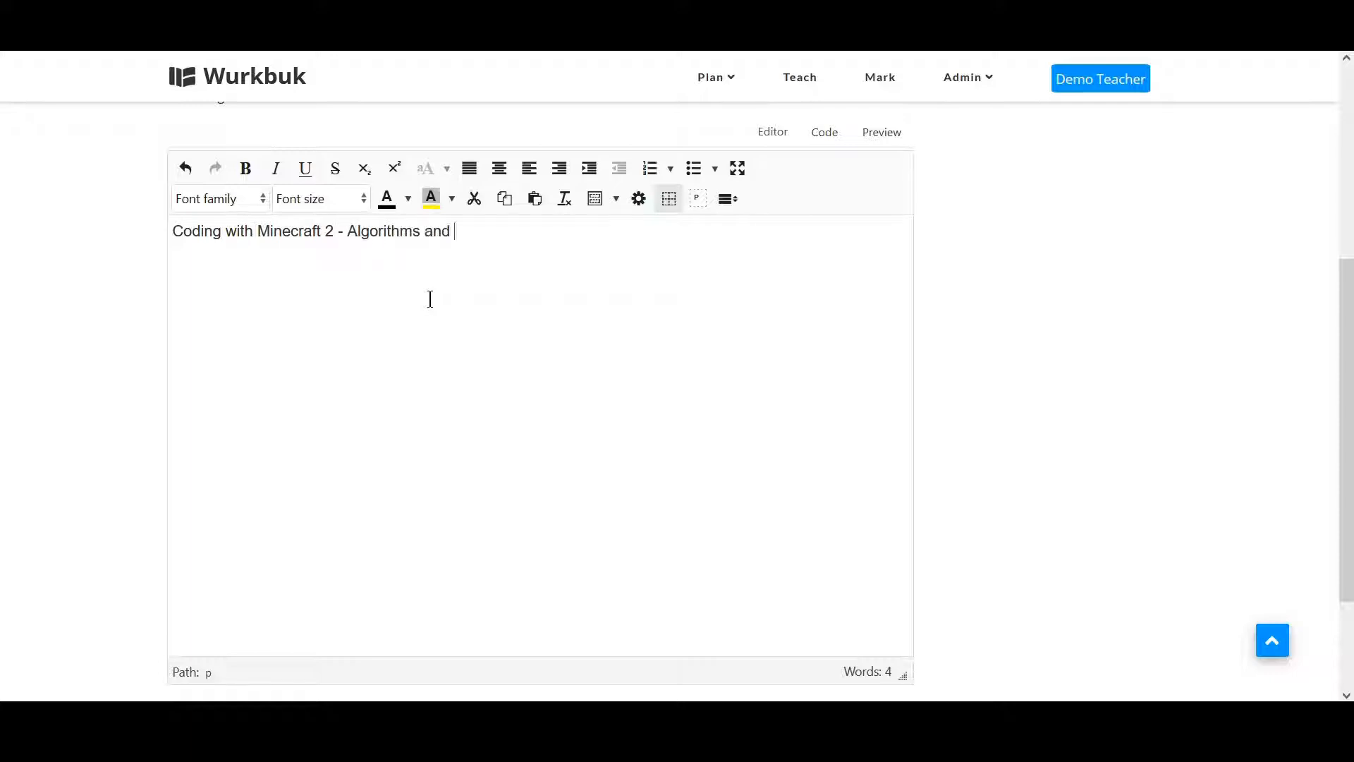
text(Flowcharts  )
text(Object)
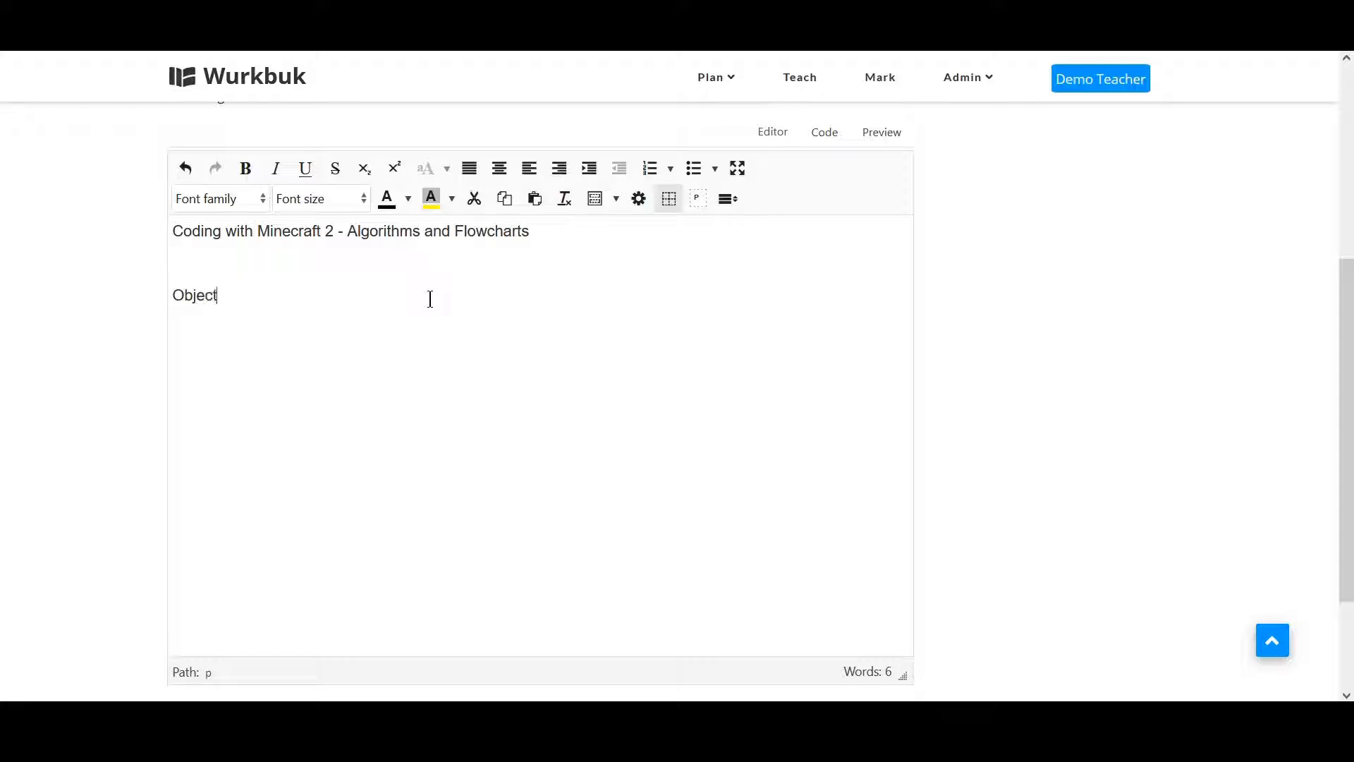
text(ive:)
Add an Objective: label followed by the line To learn about algorithms and represent instructions using flowcharts.
key(Return)
text(To learn about)
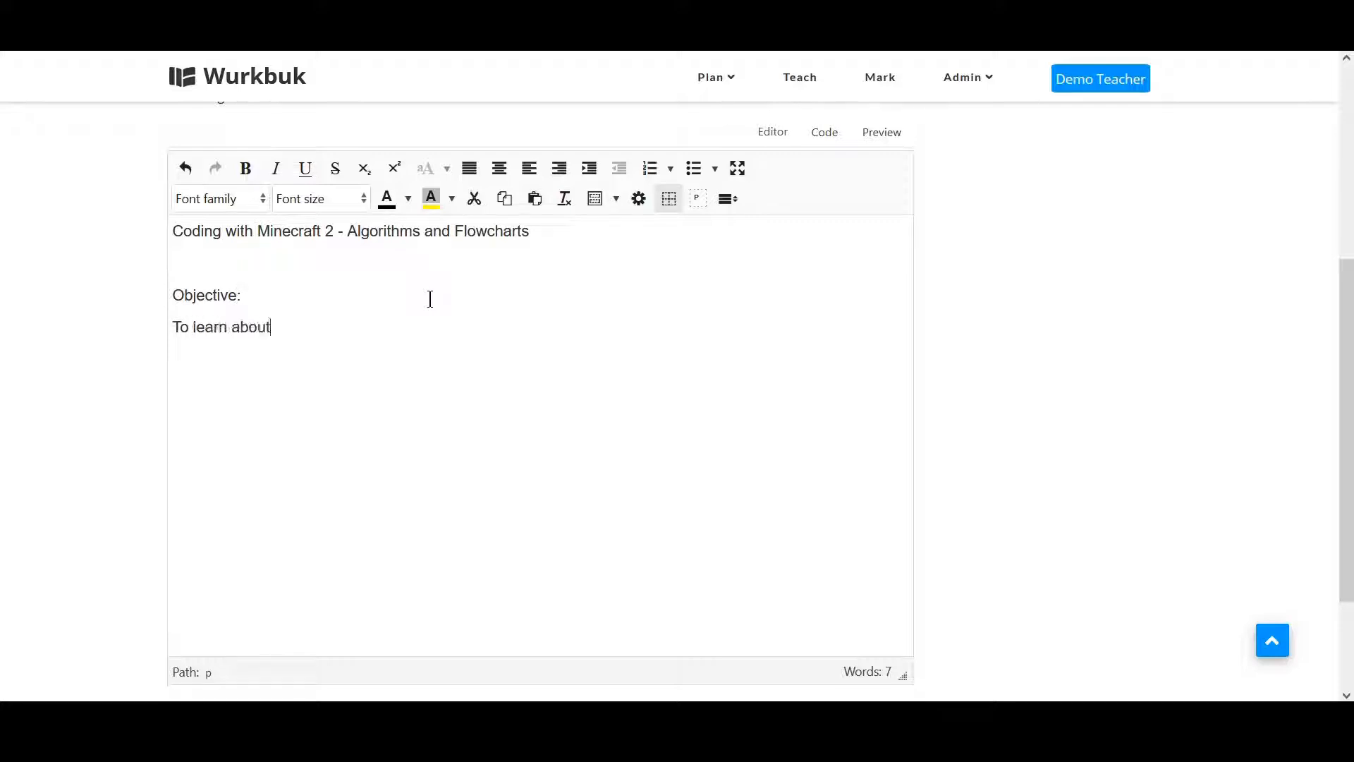
text( algorithms )
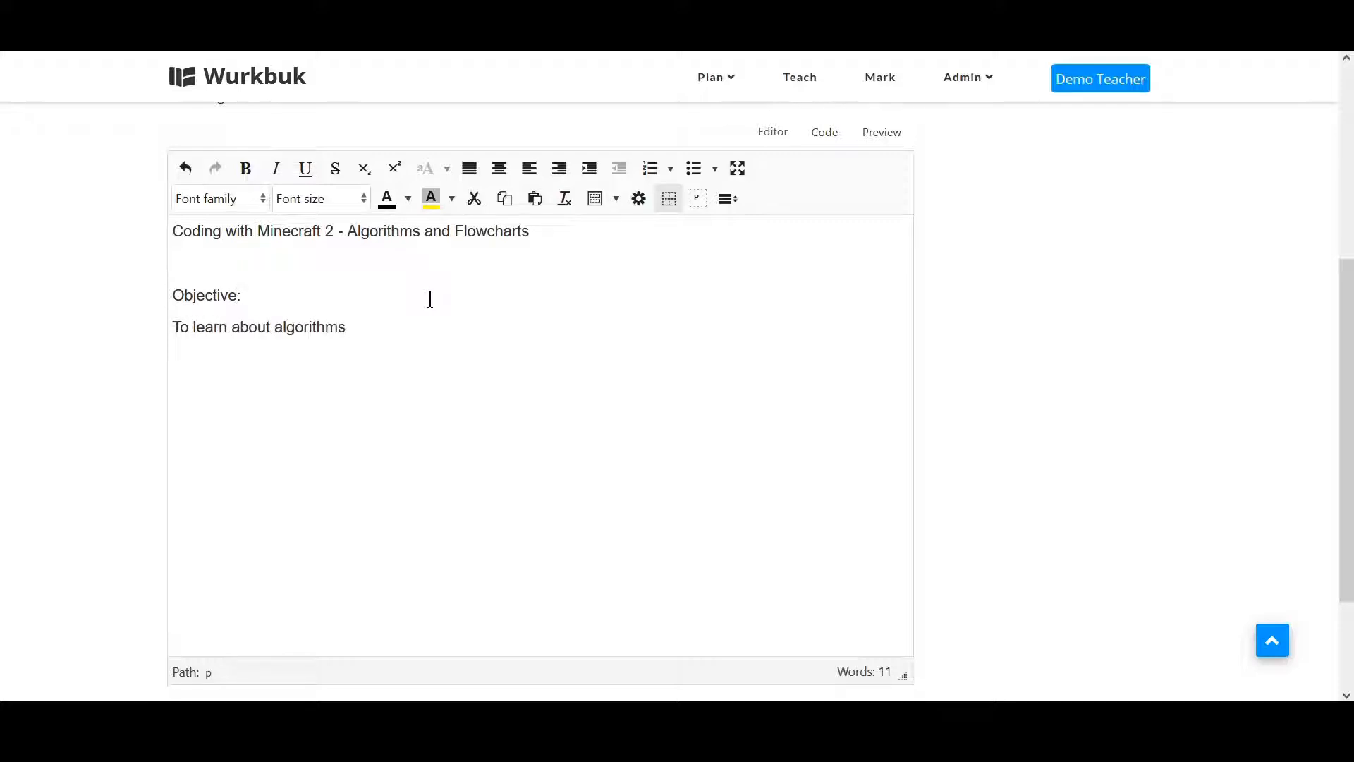
text(and represent instructions using fl)
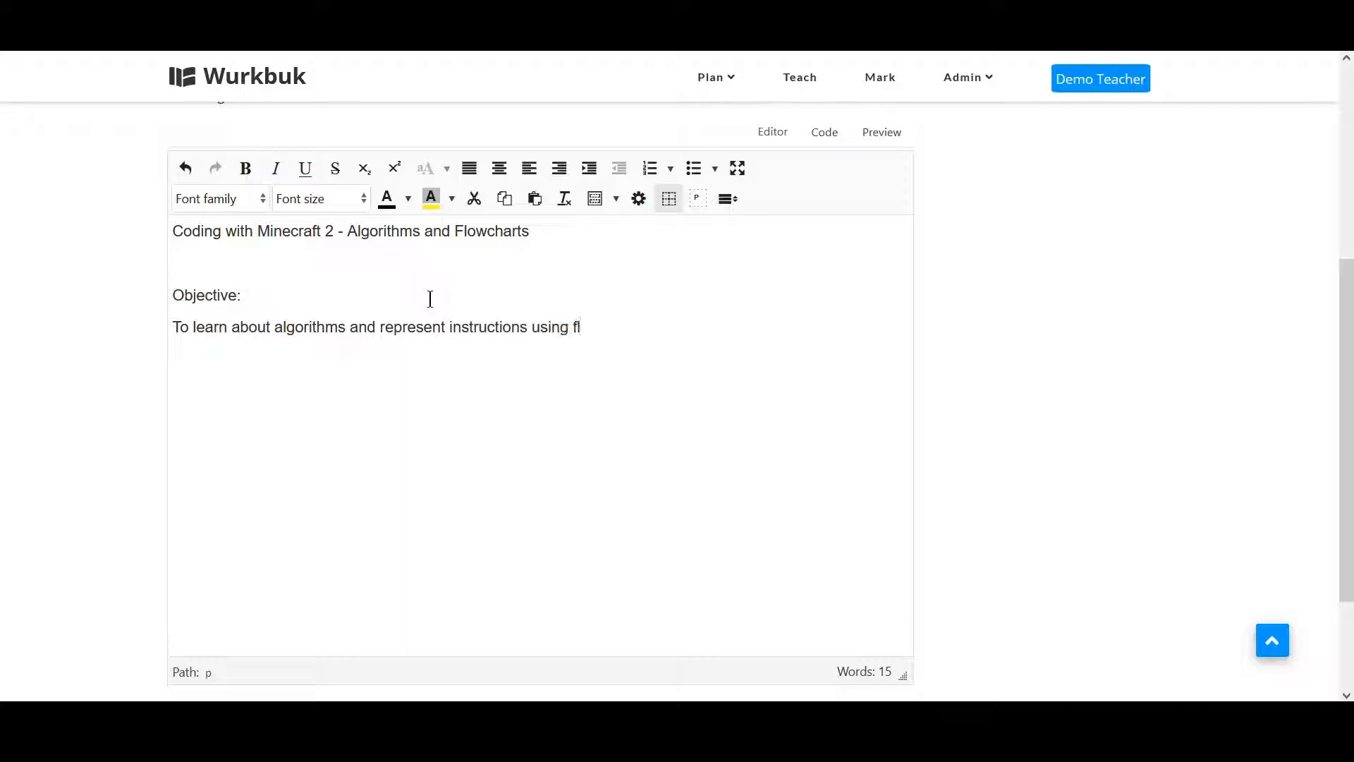
text(owcharts.)
Add an Outcome: label followed by Create algorithms and flowcharts to represent instructions which will show how code can work.
text(Outcome)
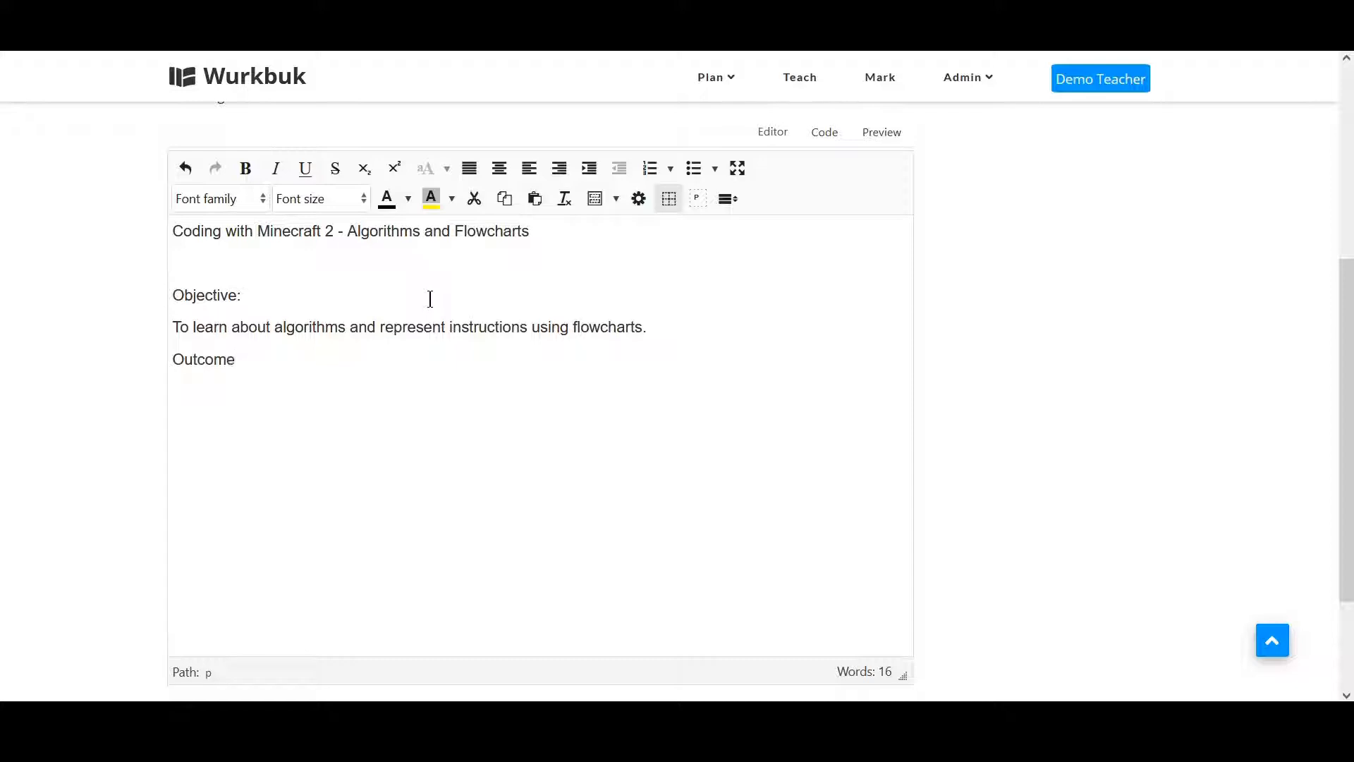
text(: Create algorith)
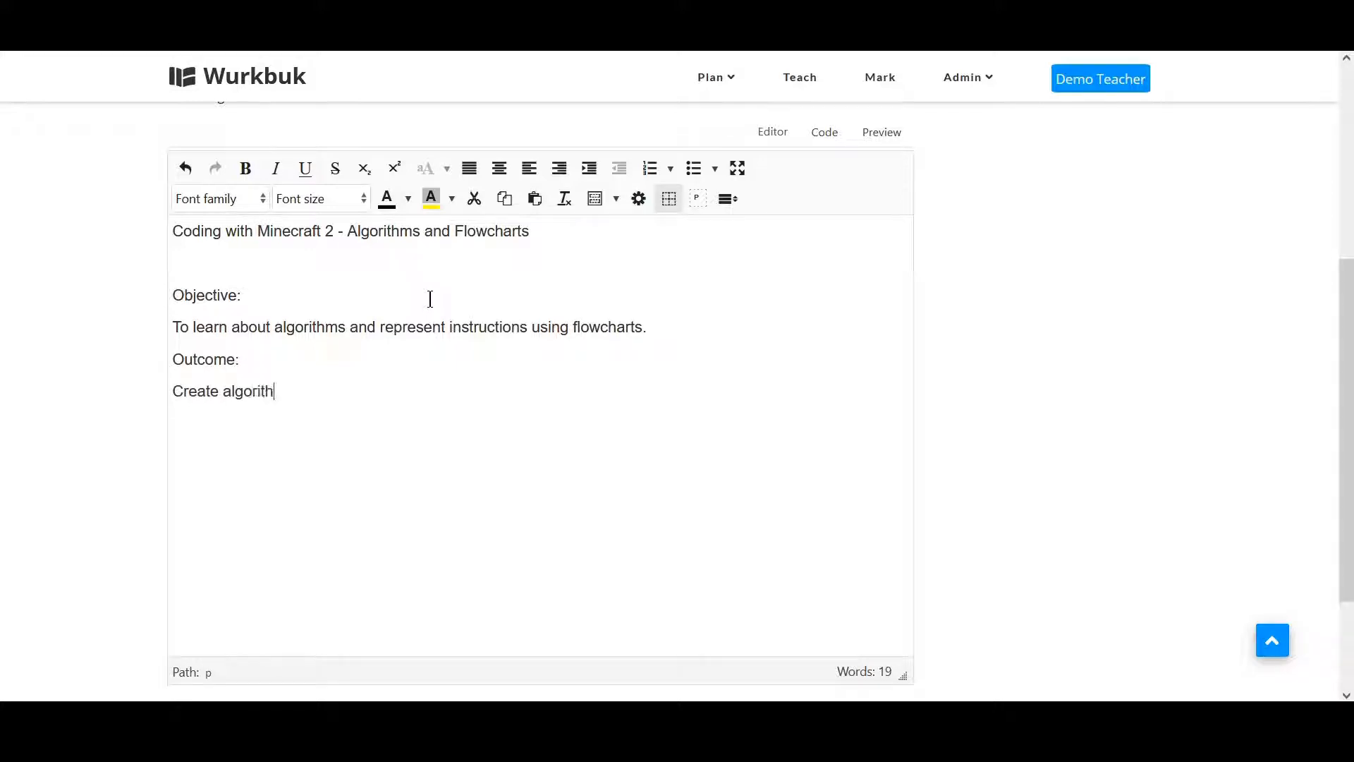
text(ms and flowcharts to)
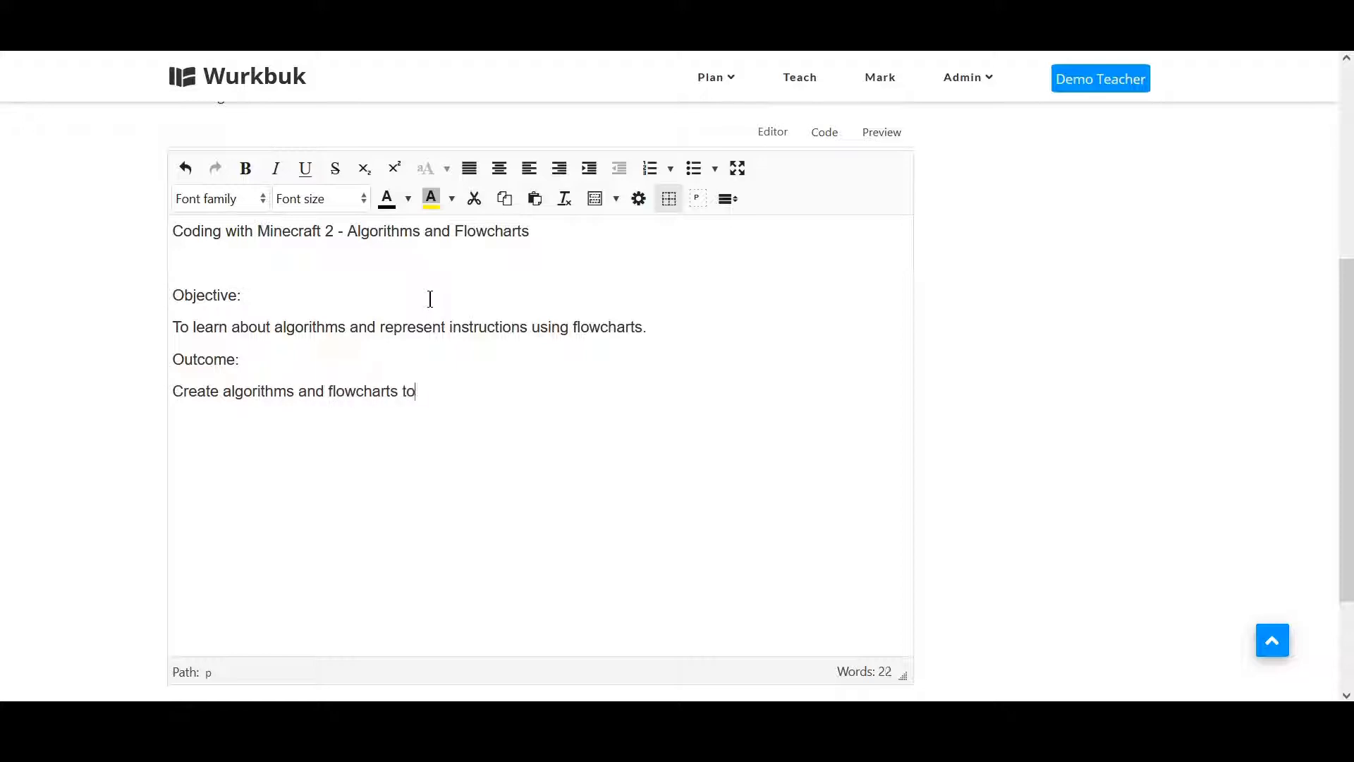
text( represent instru)
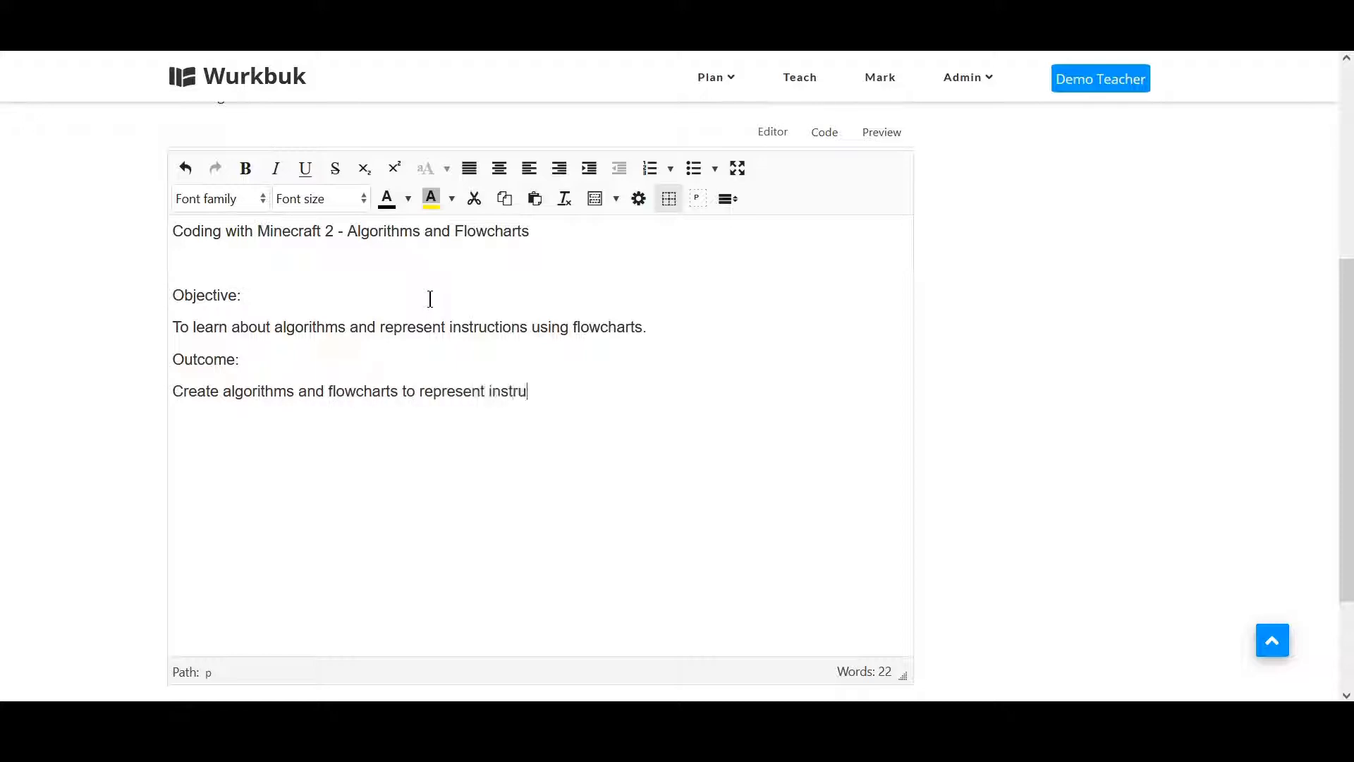
text(ctions which wil)
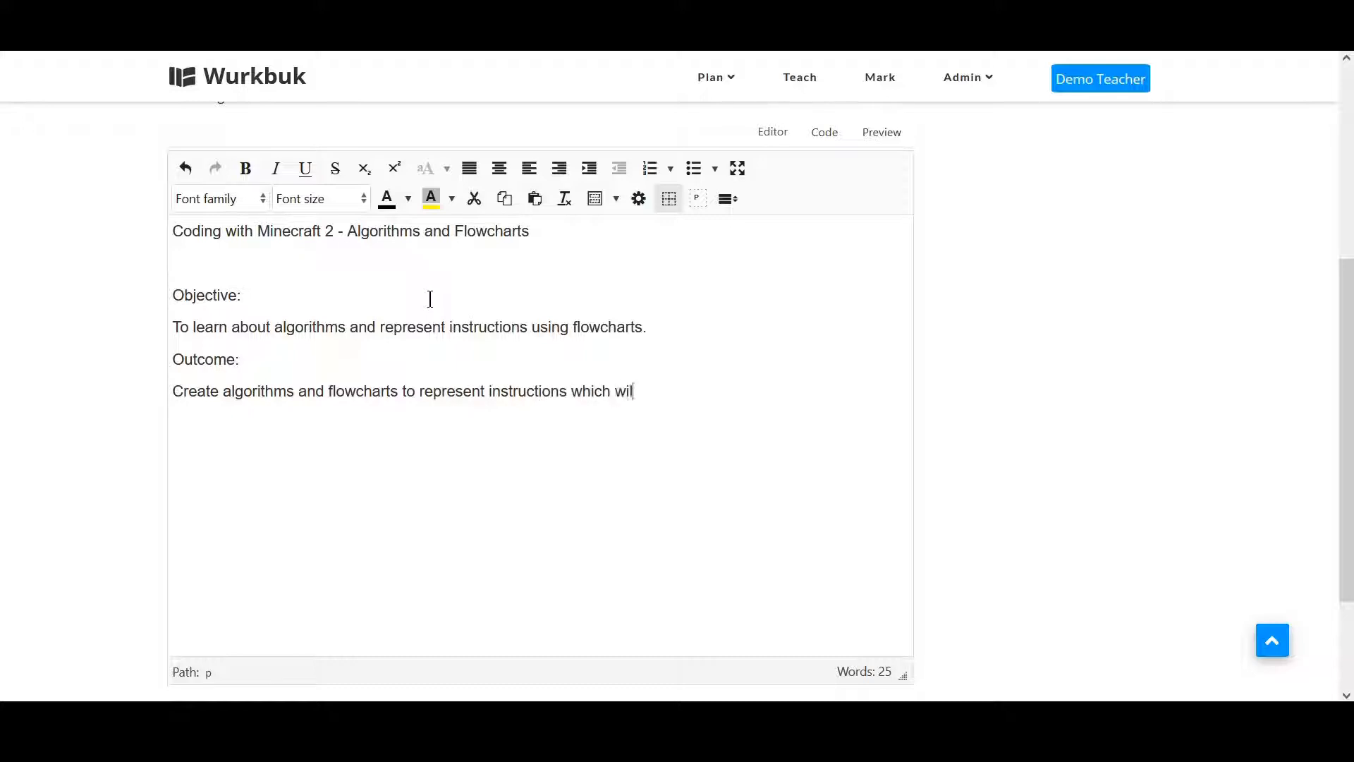
text(l show how code can work.)
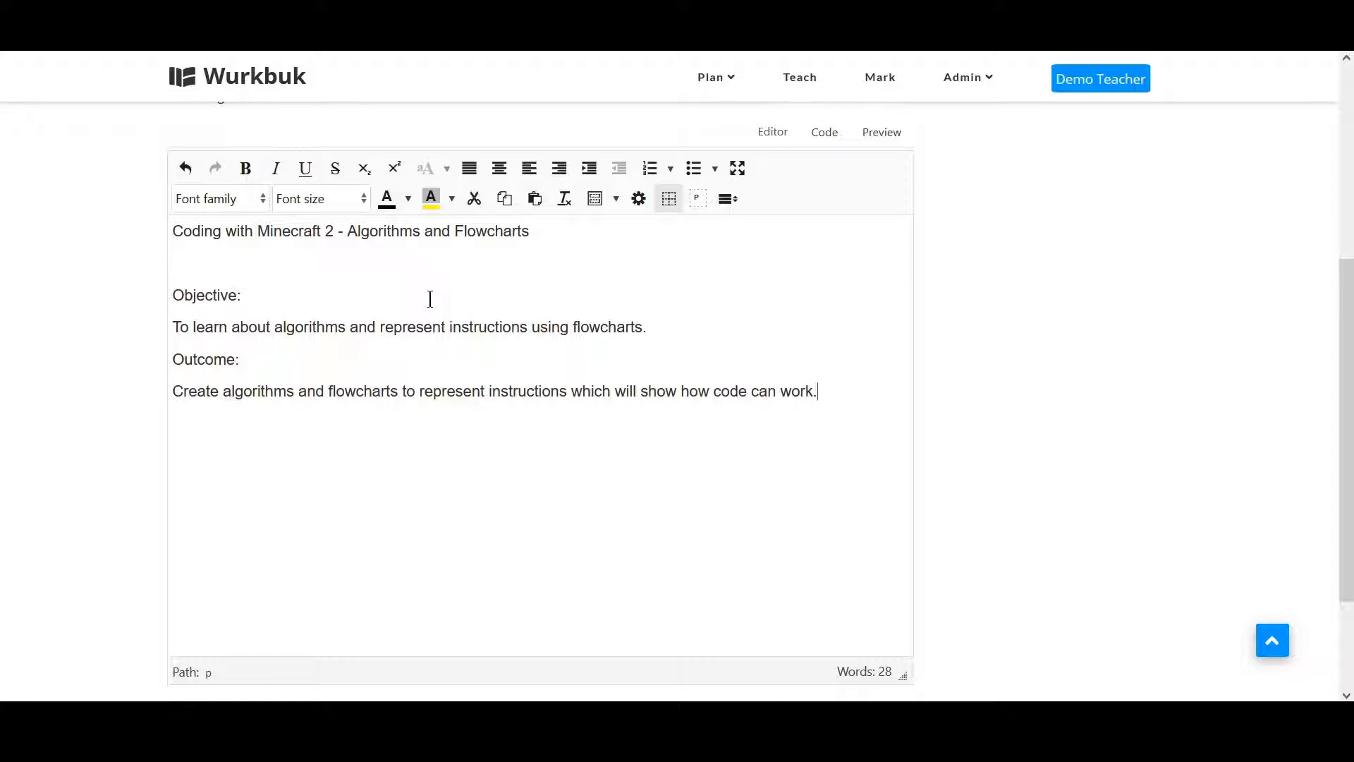
Format the heading line as 18pt, bold and underlined.
triple_click(435, 231)
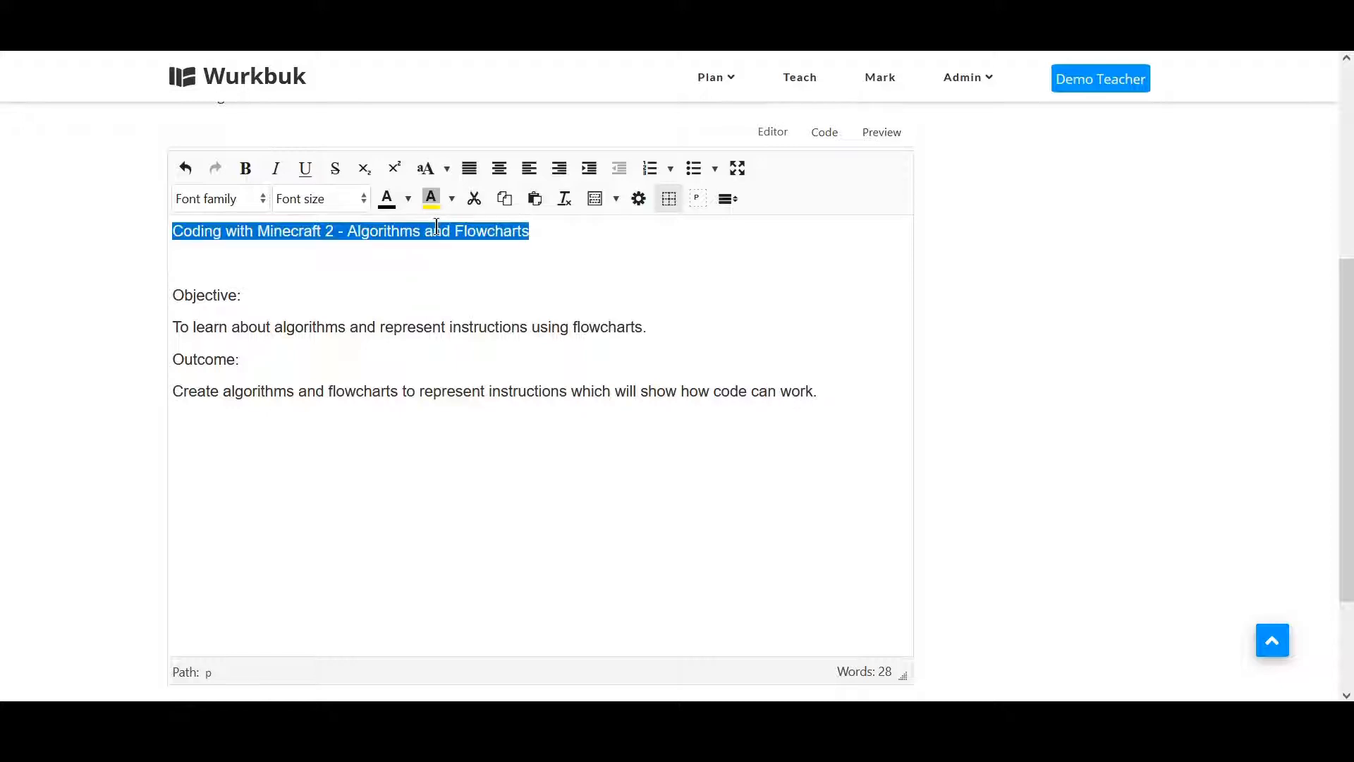
click(337, 205)
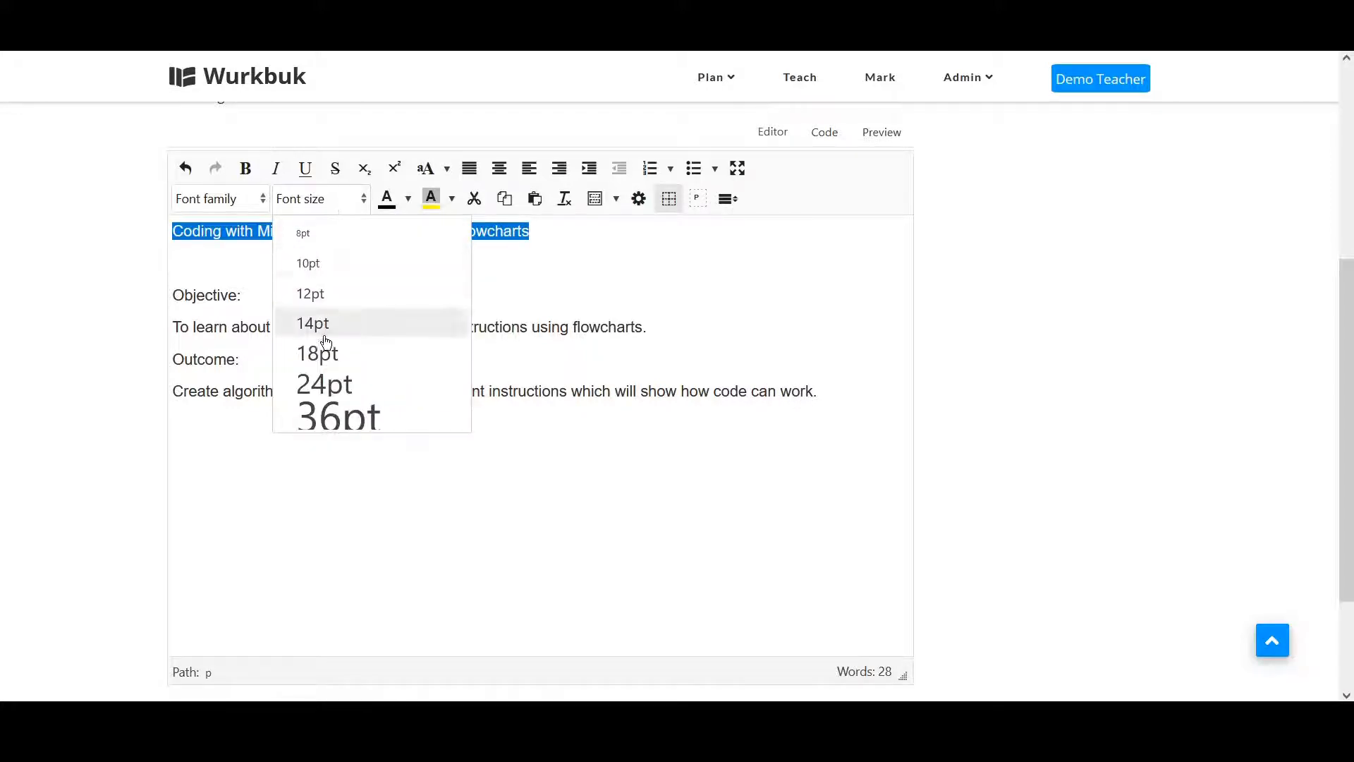
click(326, 353)
click(246, 168)
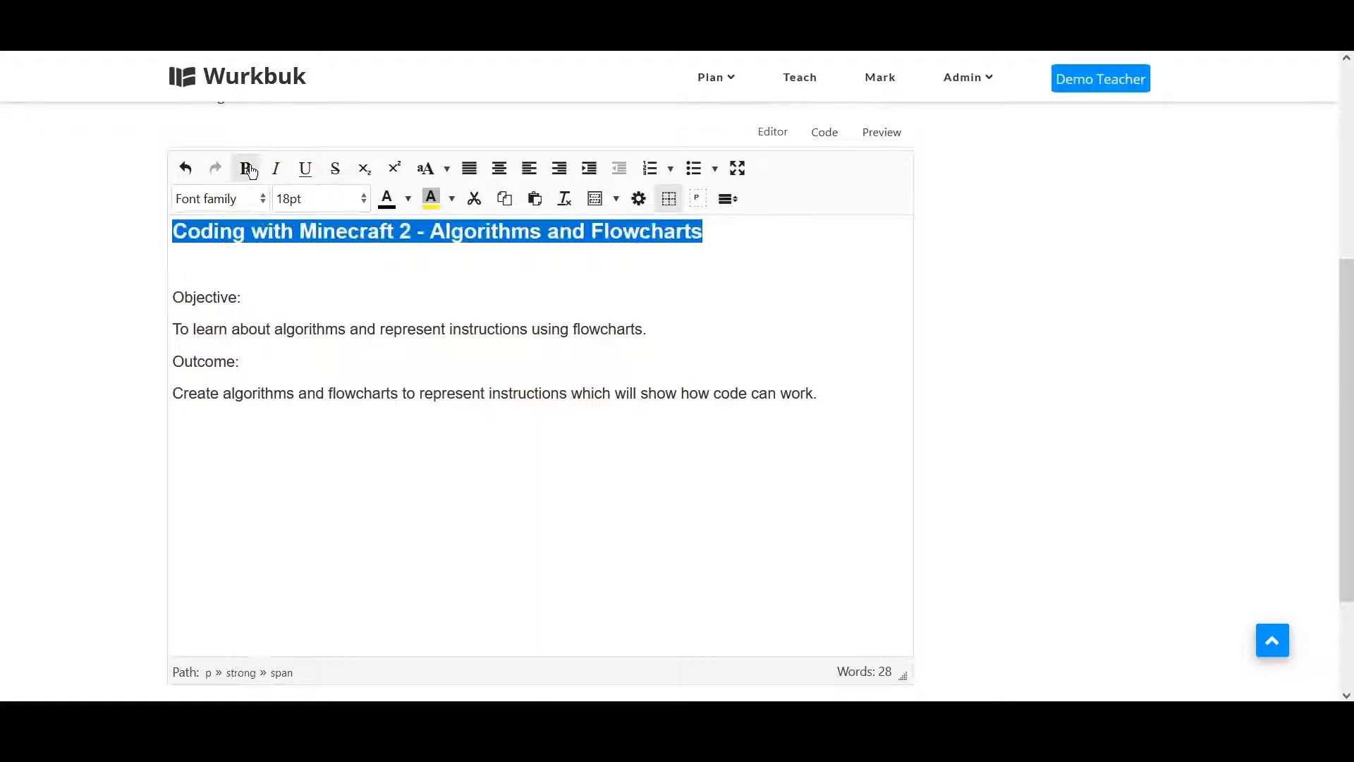
click(304, 173)
Make the Objective: and Outcome: labels bold.
triple_click(209, 296)
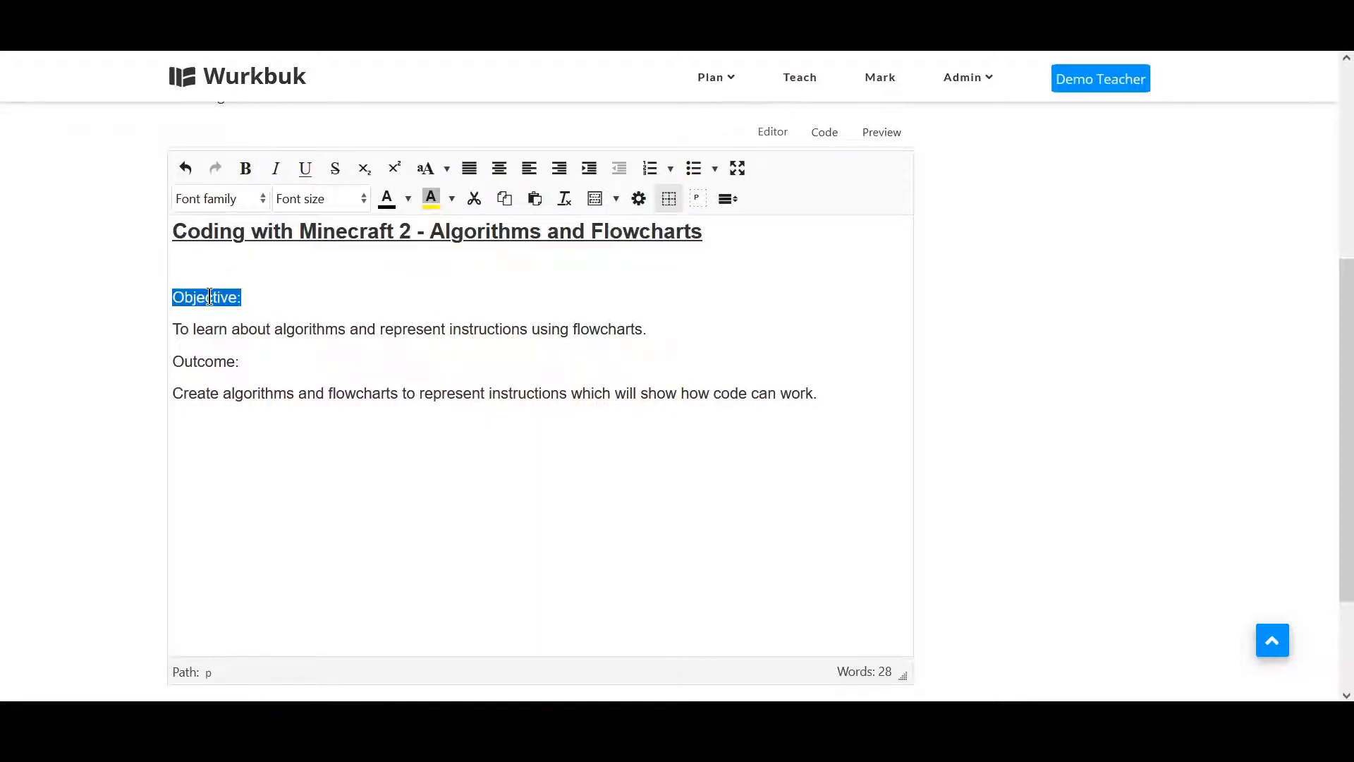
key(ctrl+b)
triple_click(212, 361)
key(ctrl+b)
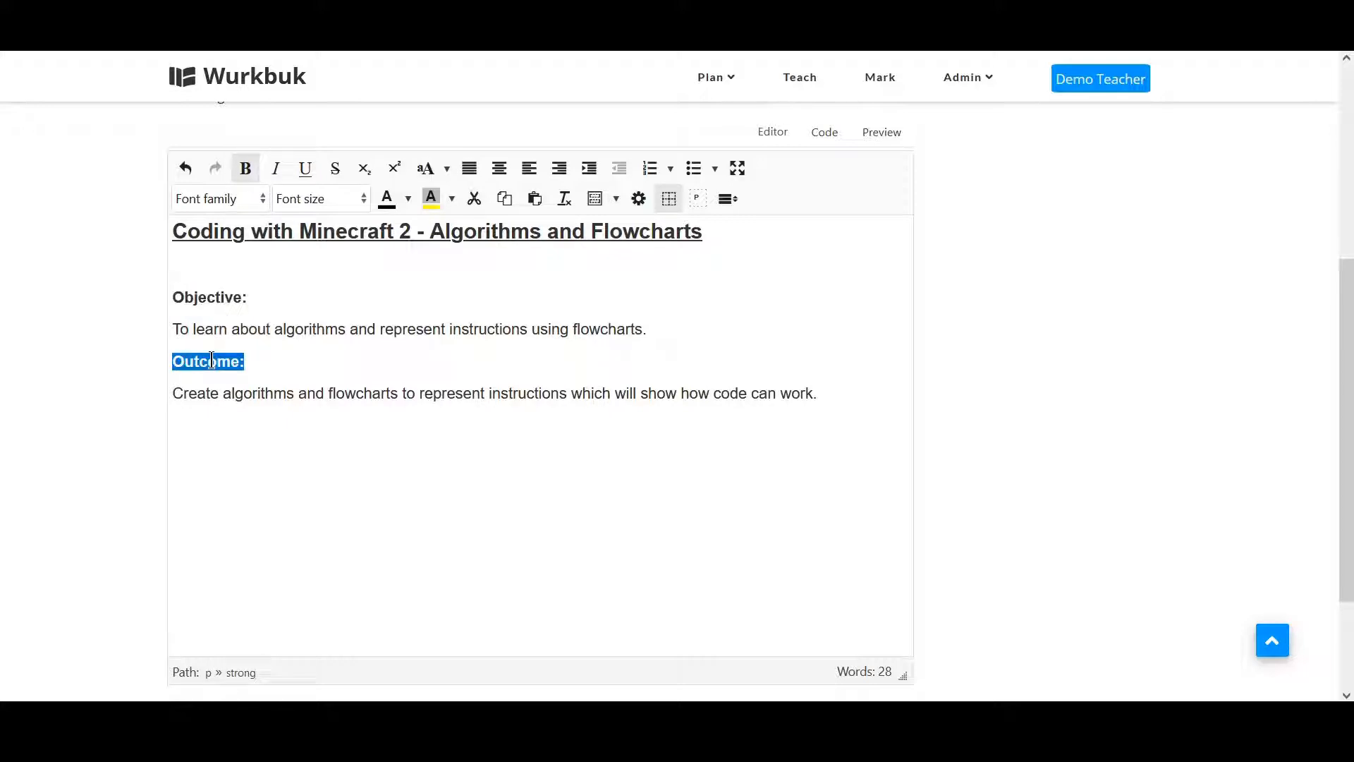
Insert the 4 Part Lesson template below the outcome text.
click(869, 397)
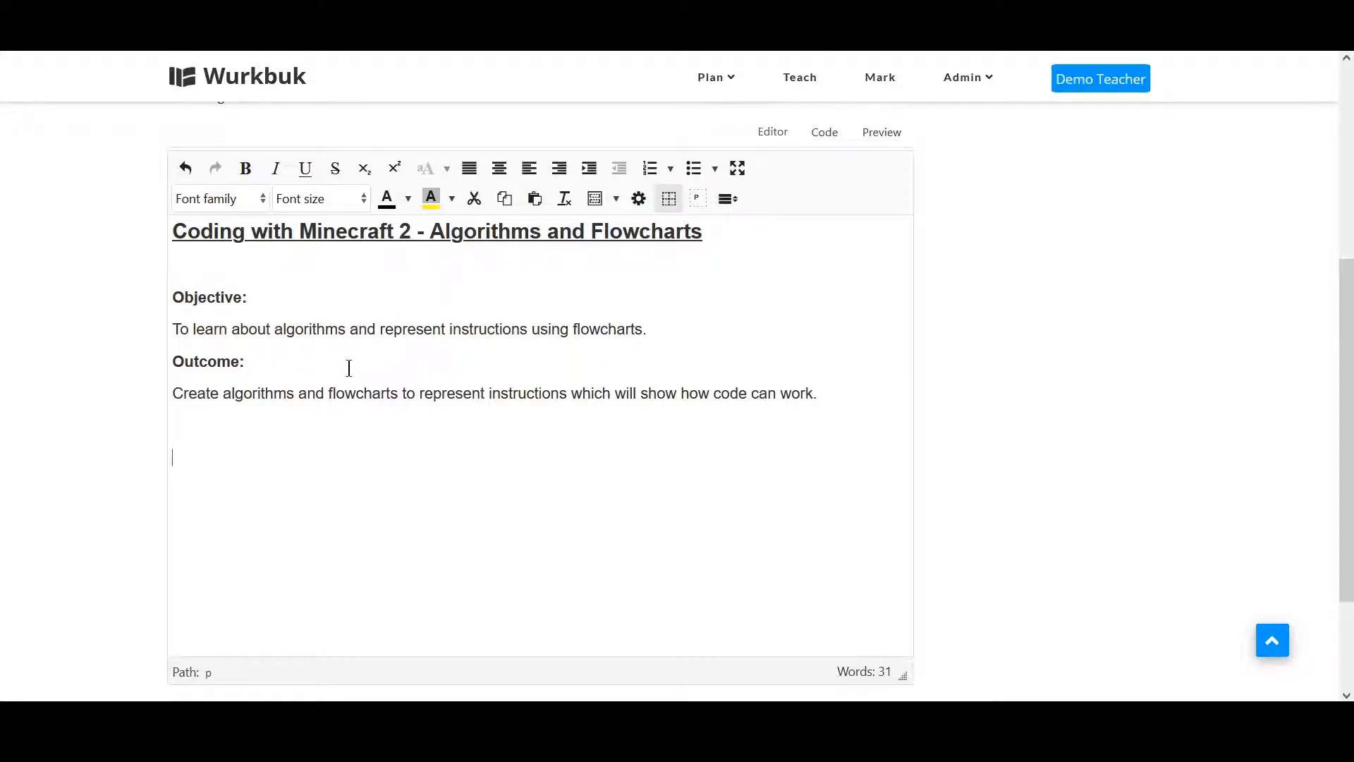
click(618, 203)
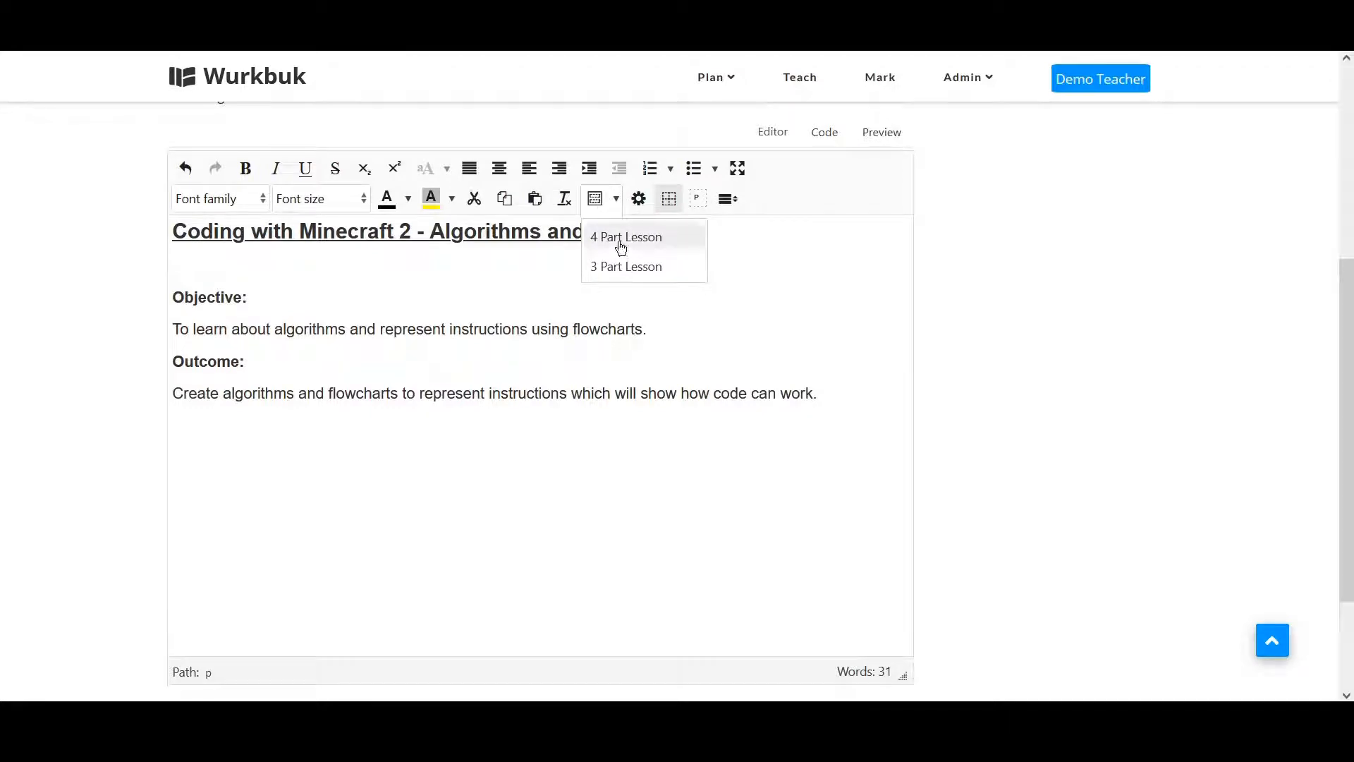
click(621, 240)
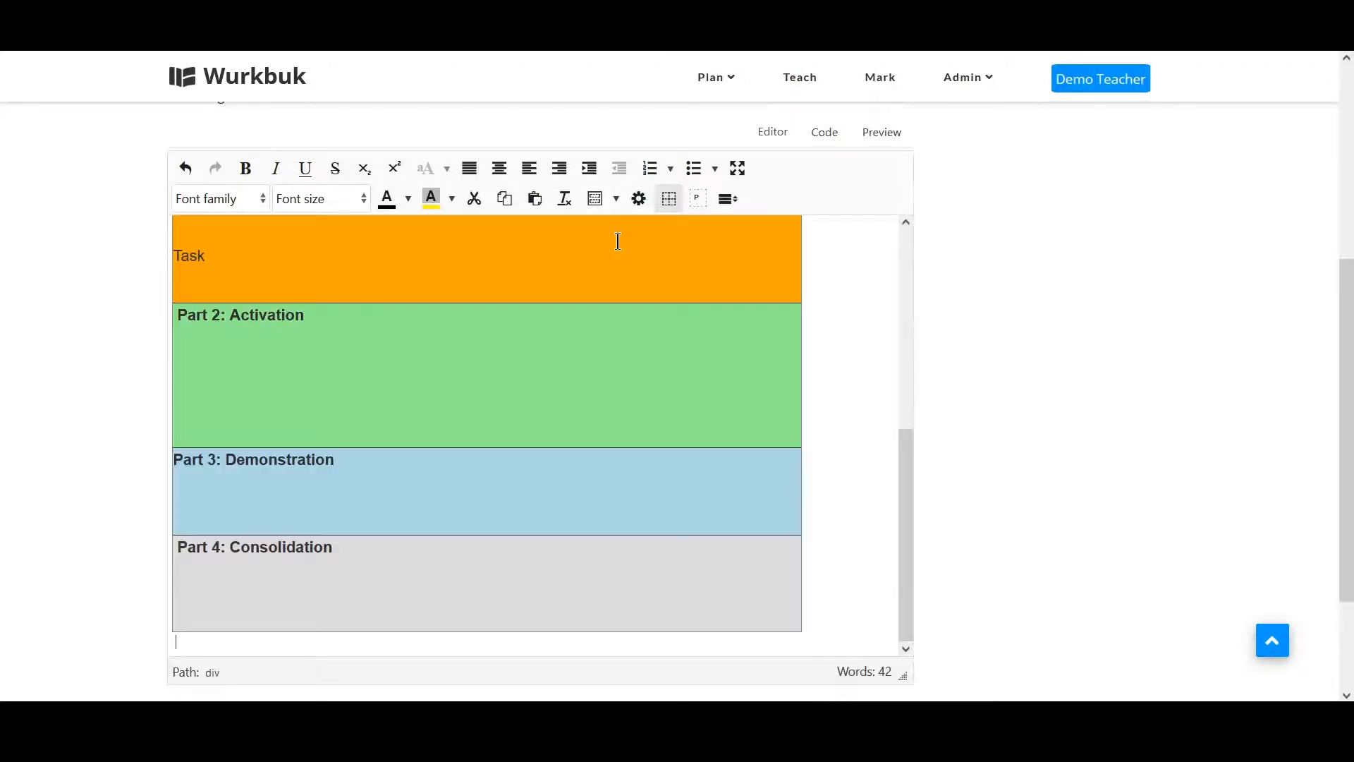
Delete the Introduction writing. placeholder line above the Part 1 block.
drag(904, 532, 903, 352)
drag(350, 457, 162, 438)
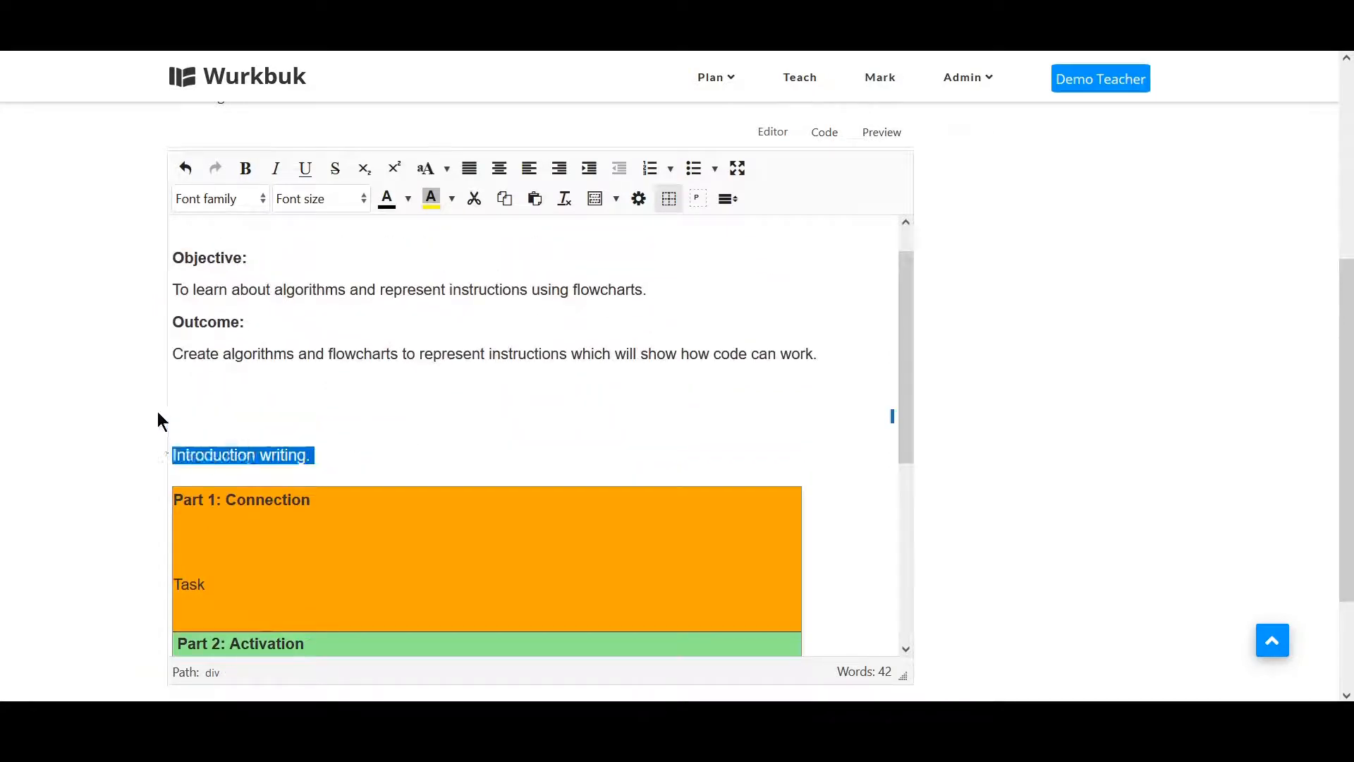
key(BackSpace)
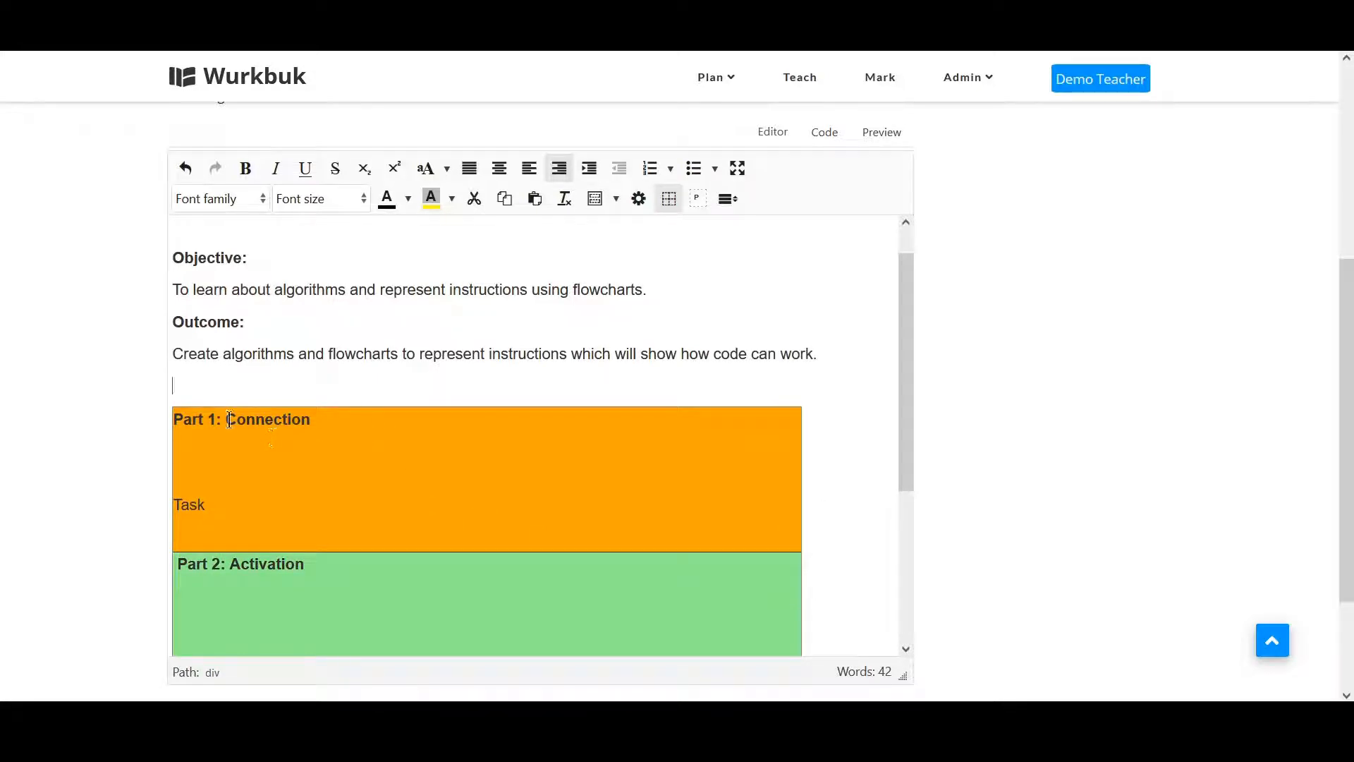
Remove the blank line above the Part 1 block and delete the Task placeholder inside it.
key(BackSpace)
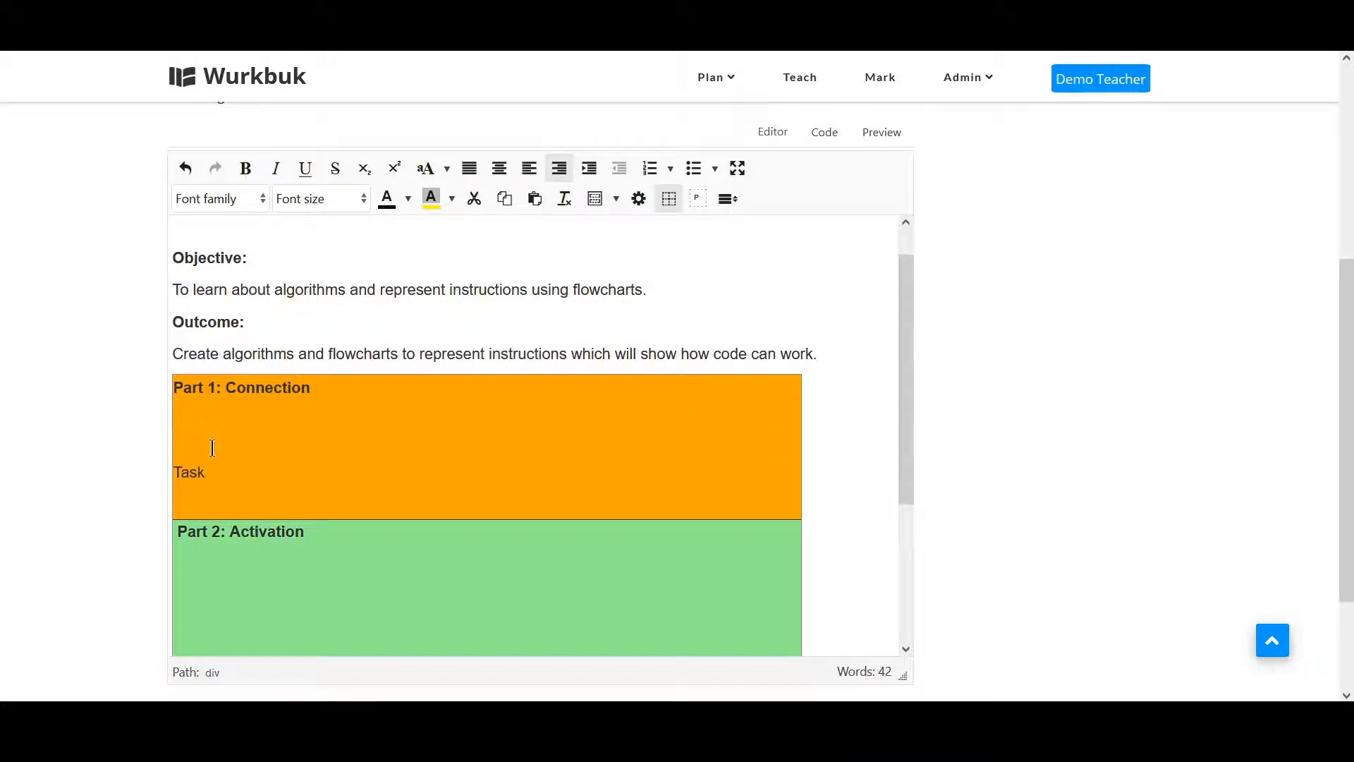
drag(219, 473, 167, 474)
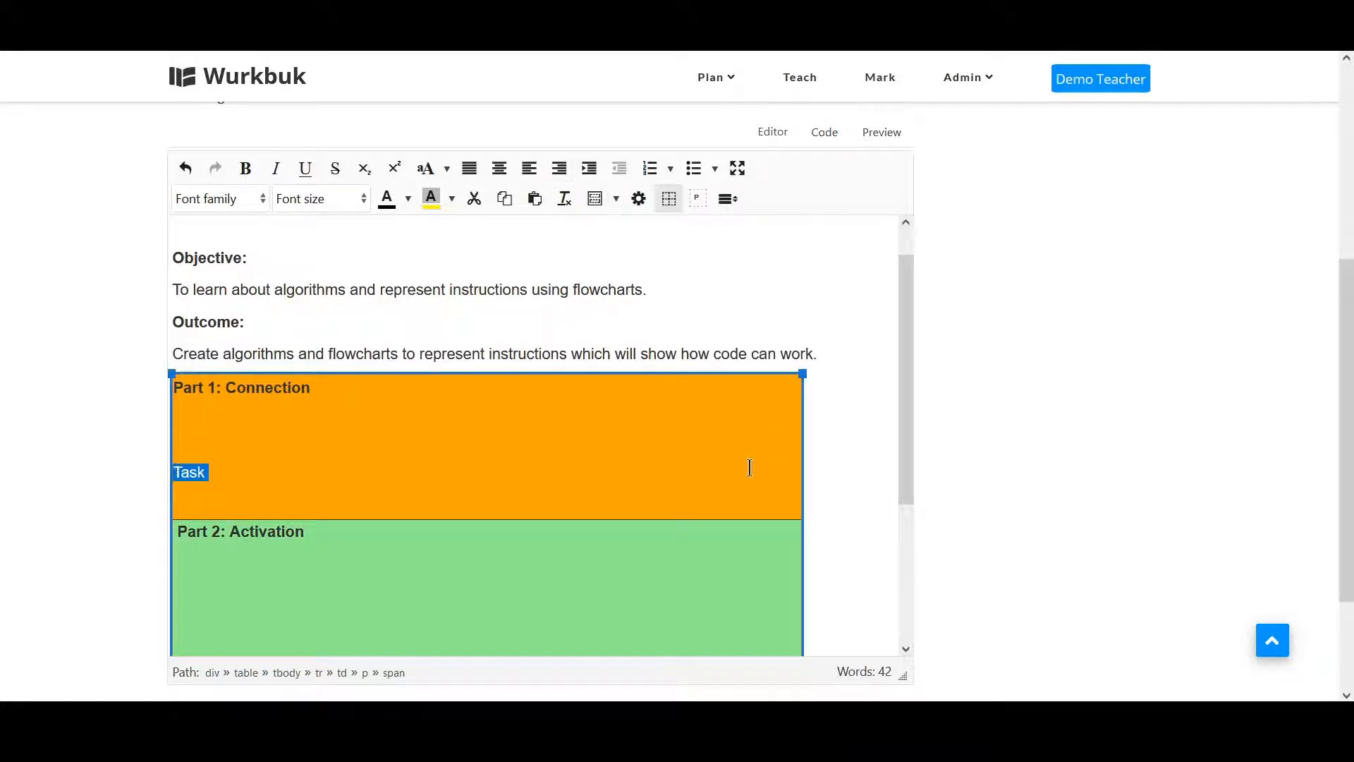
key(BackSpace)
key(BackSpace)
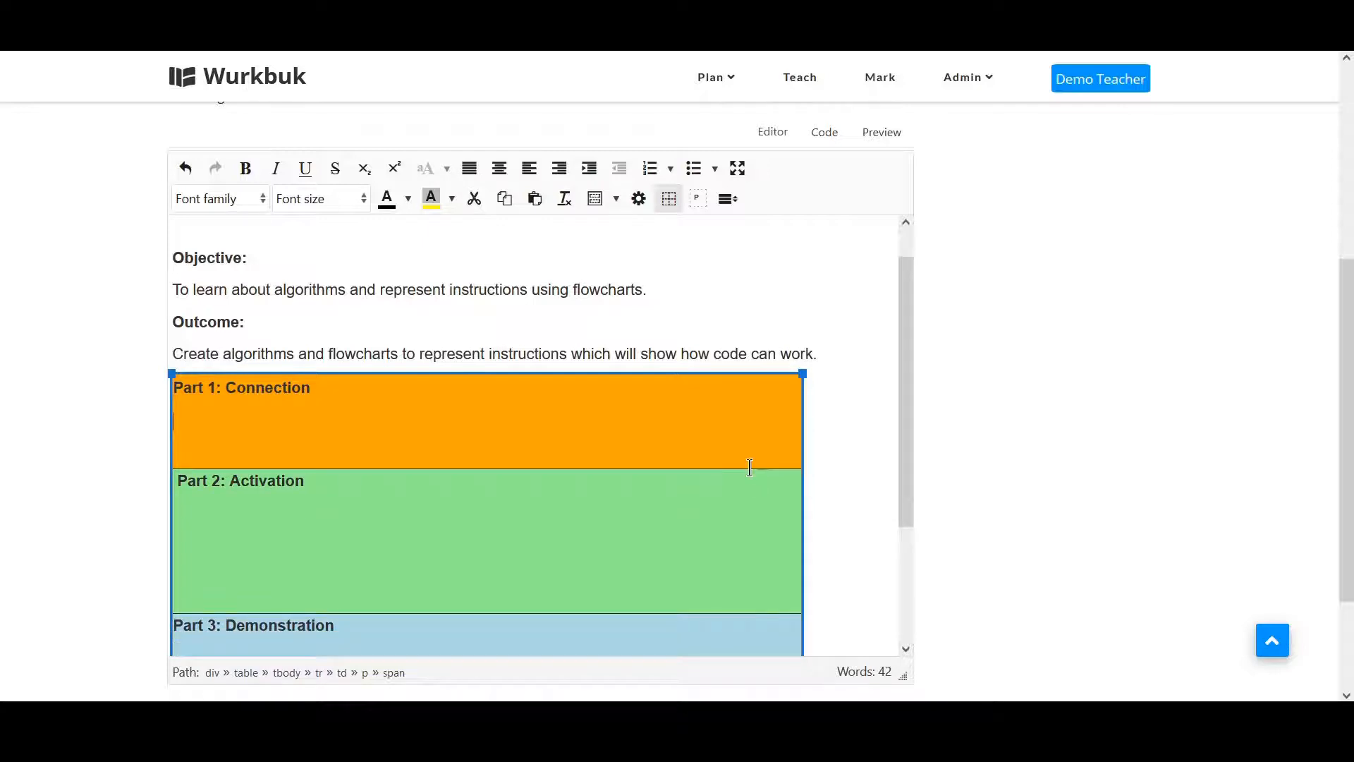
Write the Part 1 instructions: Open up your Minecraft creation from the previous lesson and allow another student to walk around and play with it. Discuss the following question:.
key(alt+Tab)
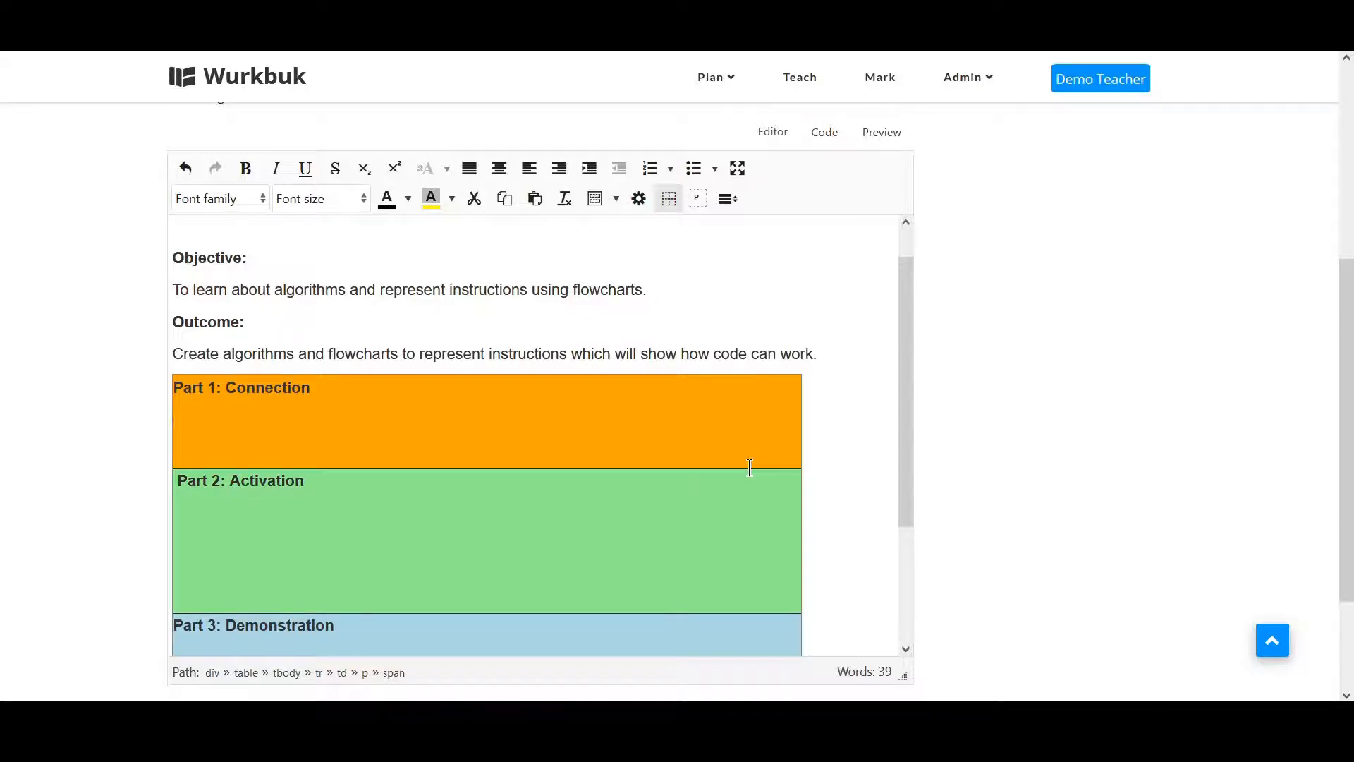
text(Open up your Minecraft creation fro)
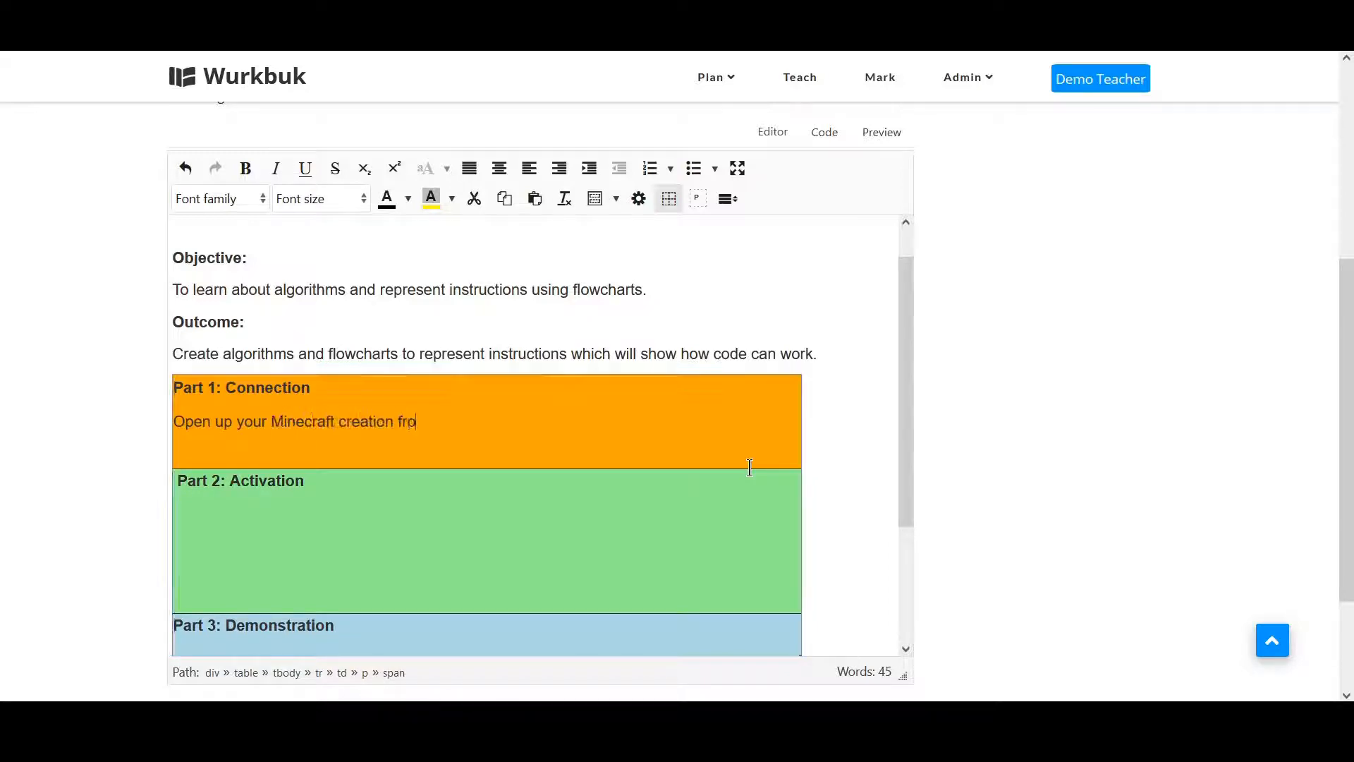
text(m the previous lesson and allow another student to walk around and play )
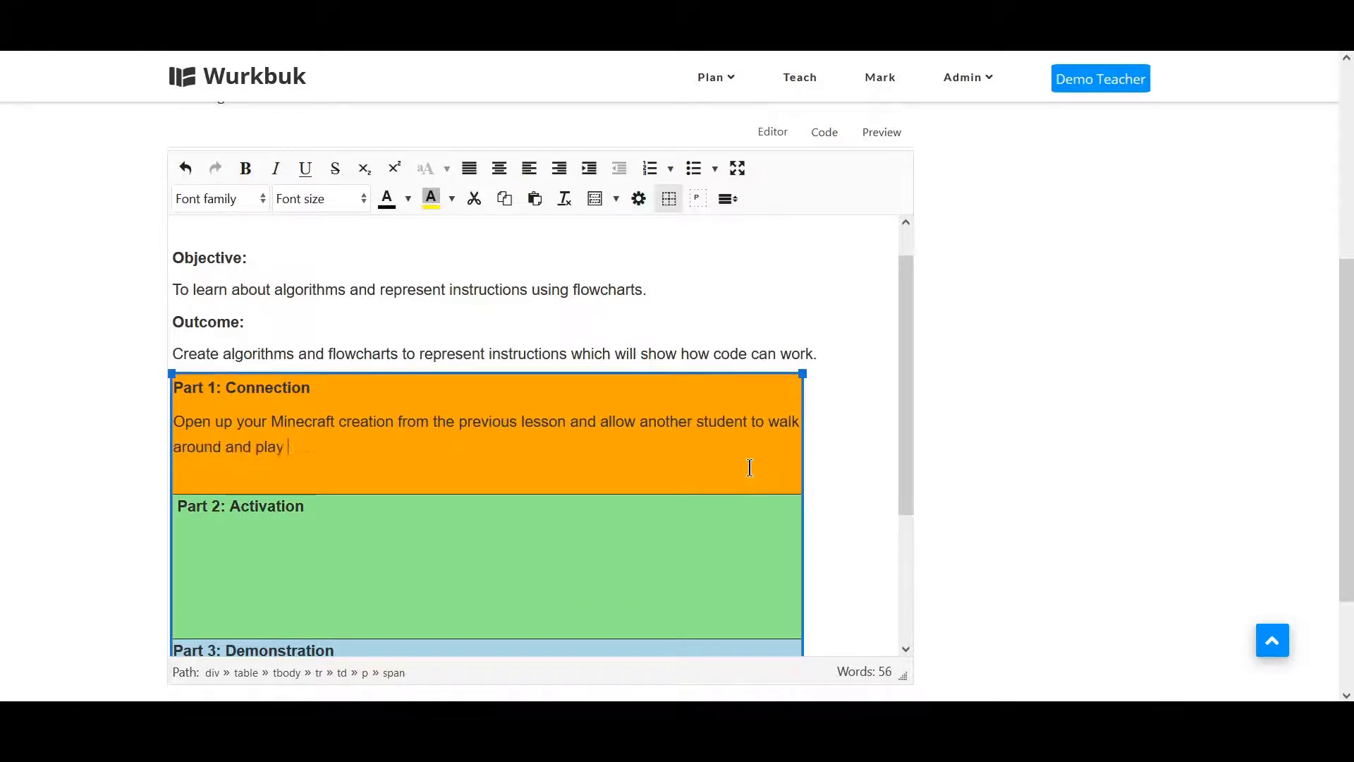
text(with it. Discuss the following question:)
key(Return)
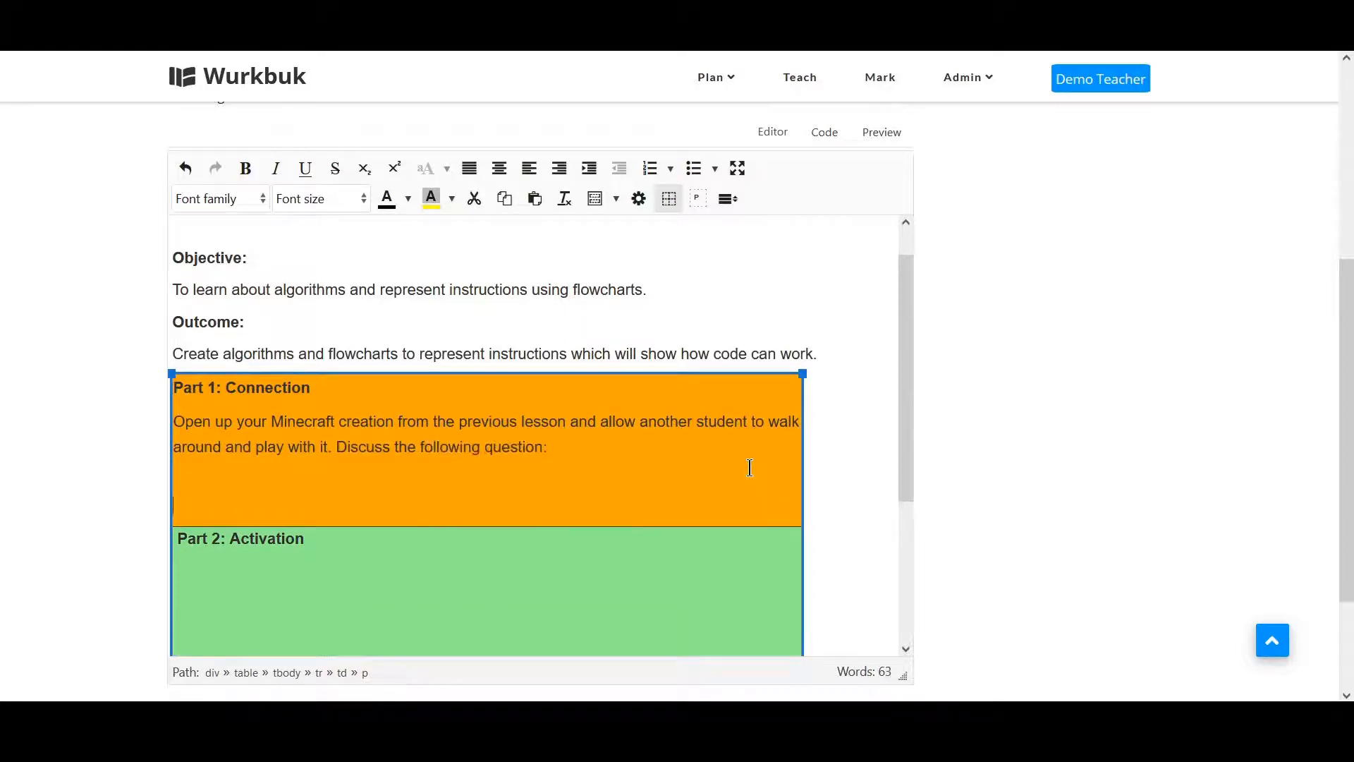
Add three discussion questions on separate lines: decorating the building, difference from a fellow student, and what to do differently.
text(What did you use to decorate your building)
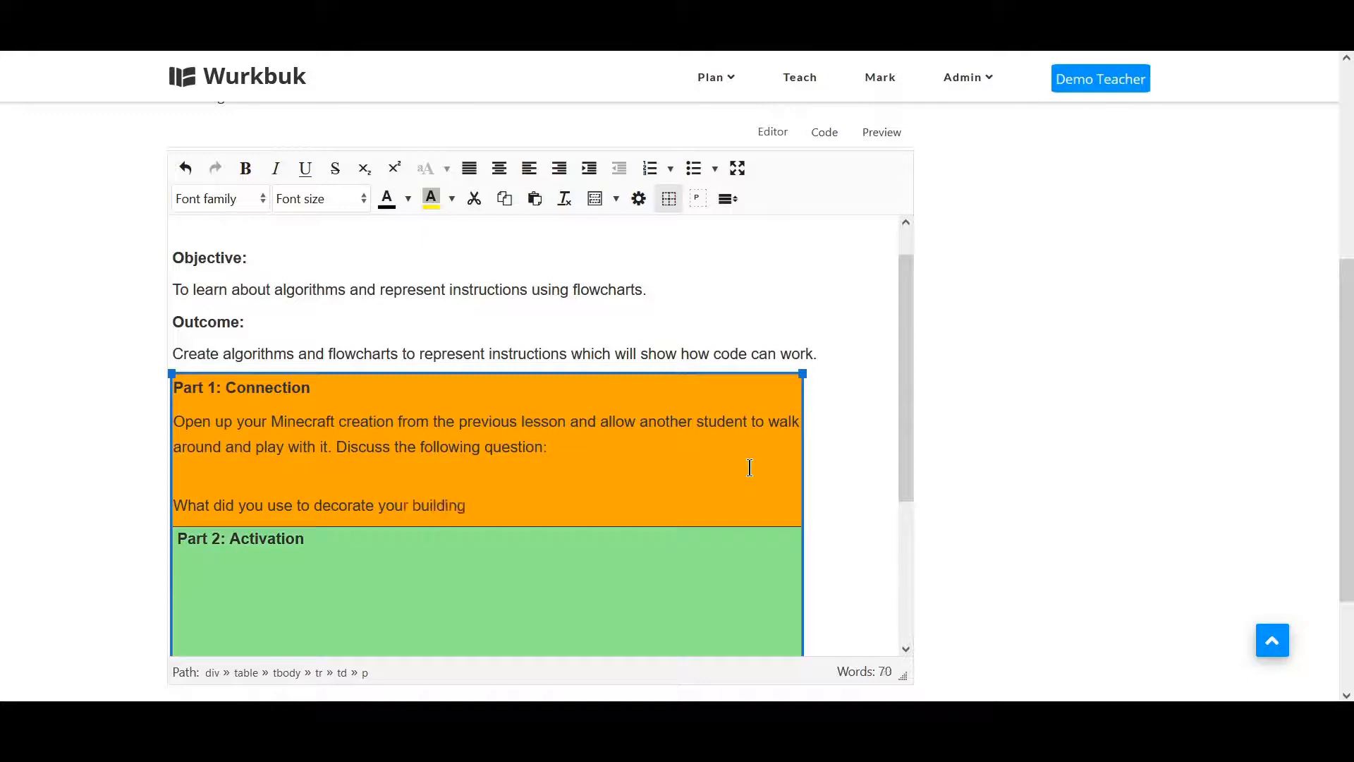
text(?)
key(Return)
text(How is your building different from your fell)
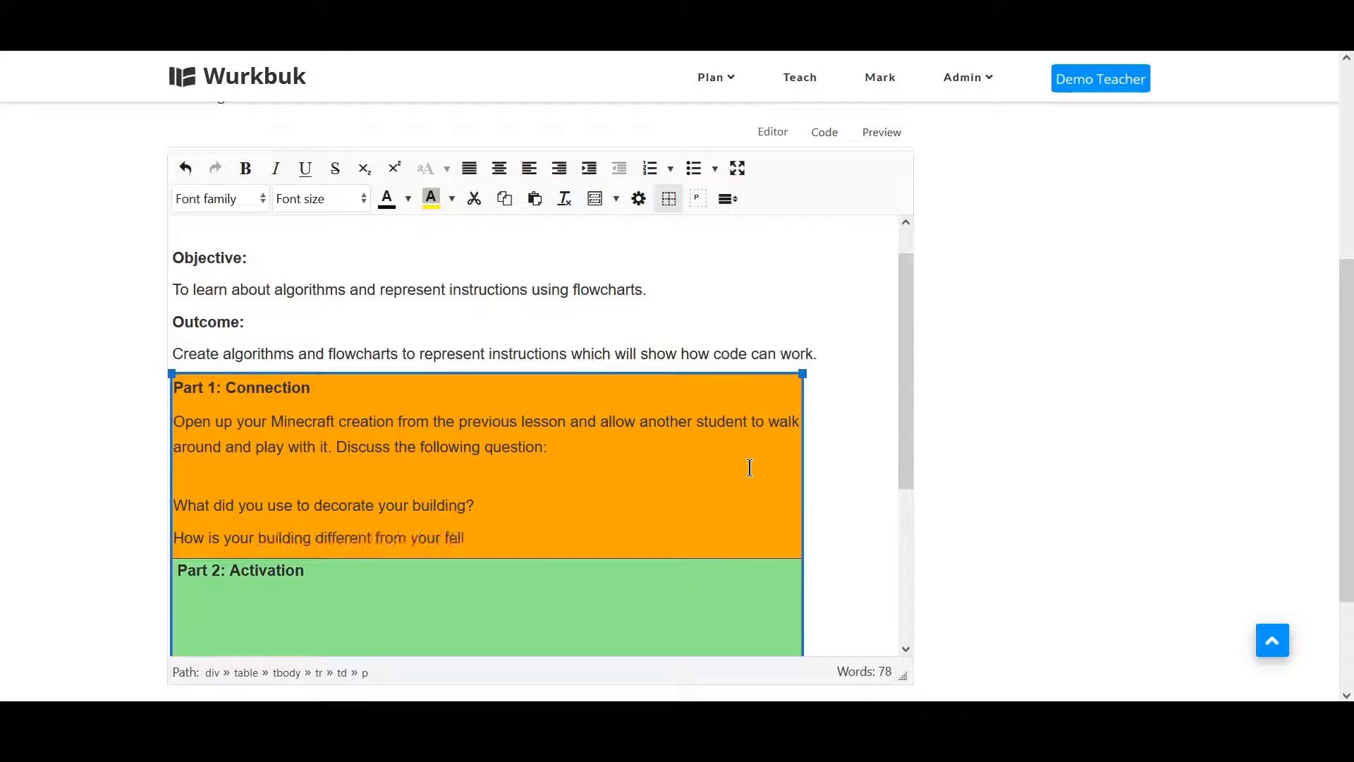
text(ow student?)
key(Return)
text(If you had another )
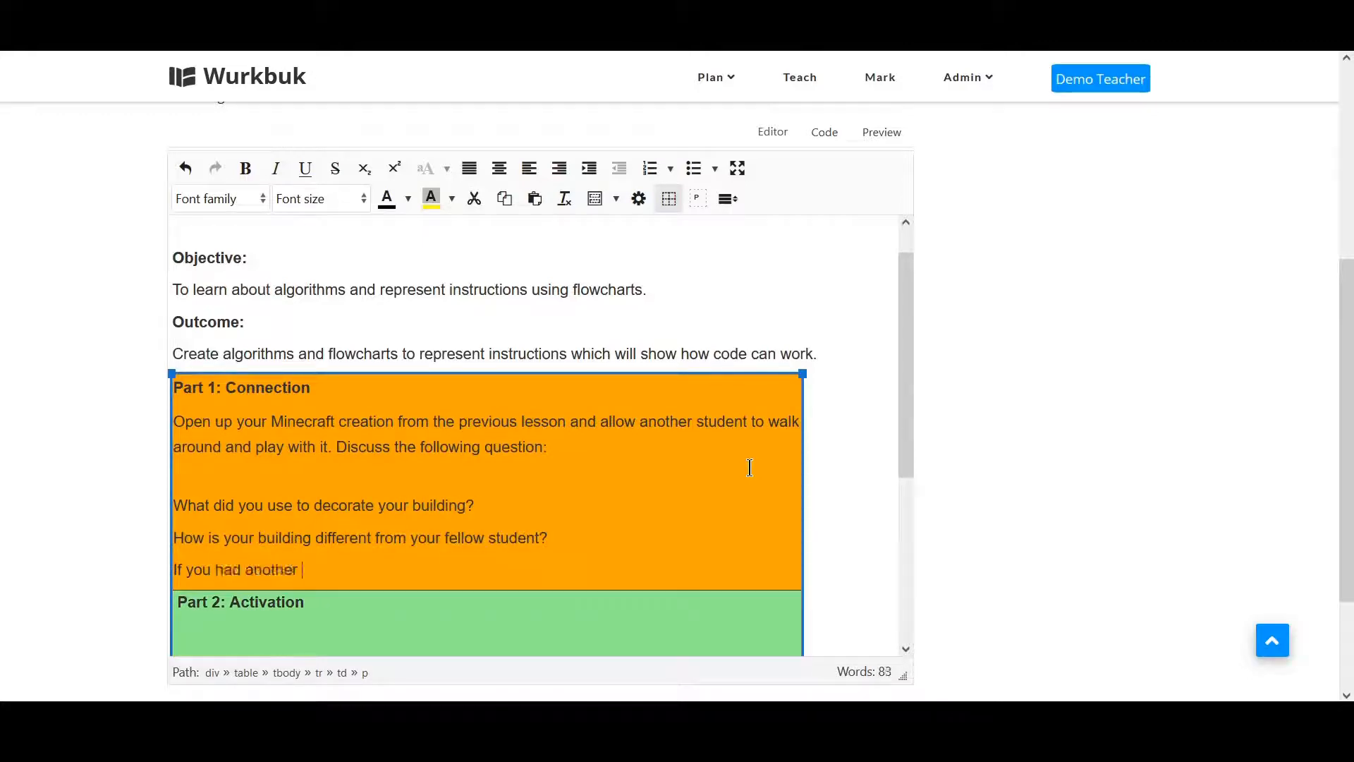
text(chance to create it, what would you do differently?)
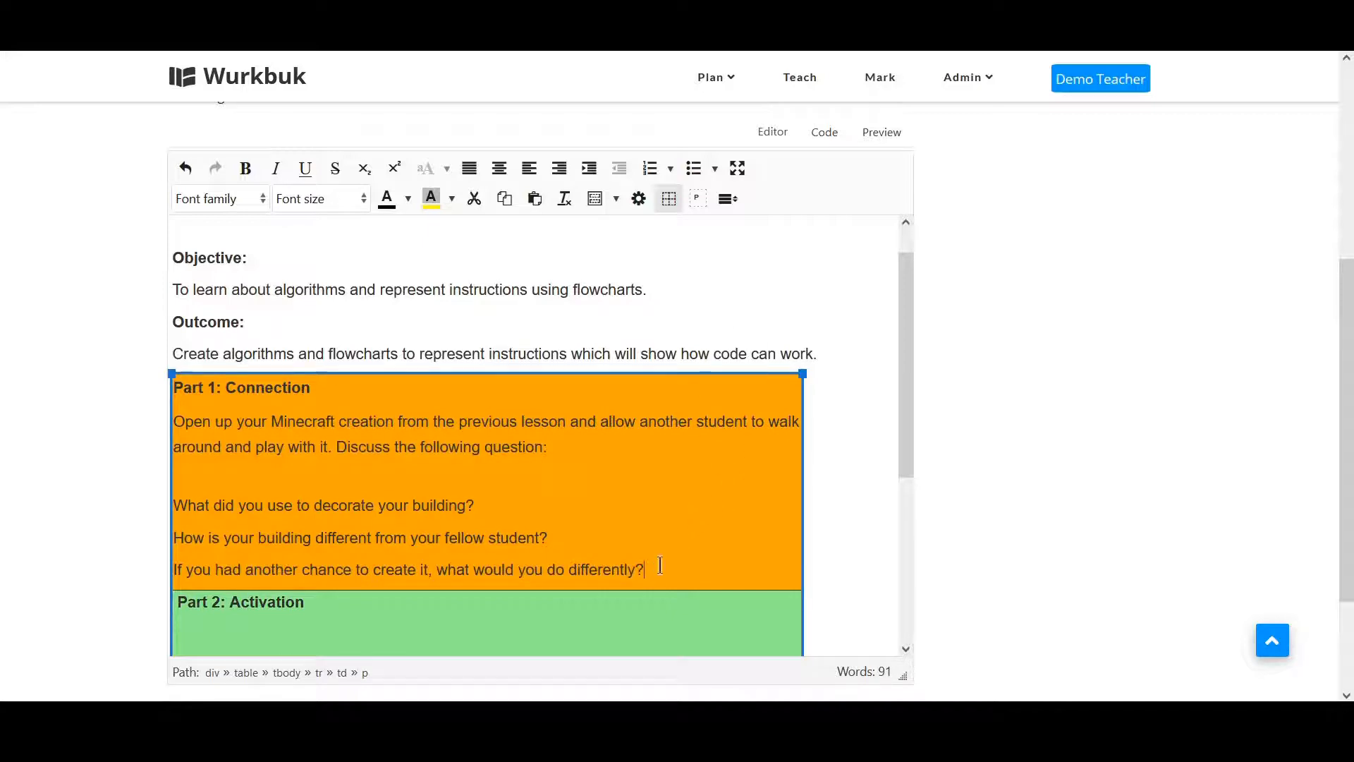
Turn the three questions into a 14pt bulleted list and remove the blank line above it.
drag(658, 569, 175, 508)
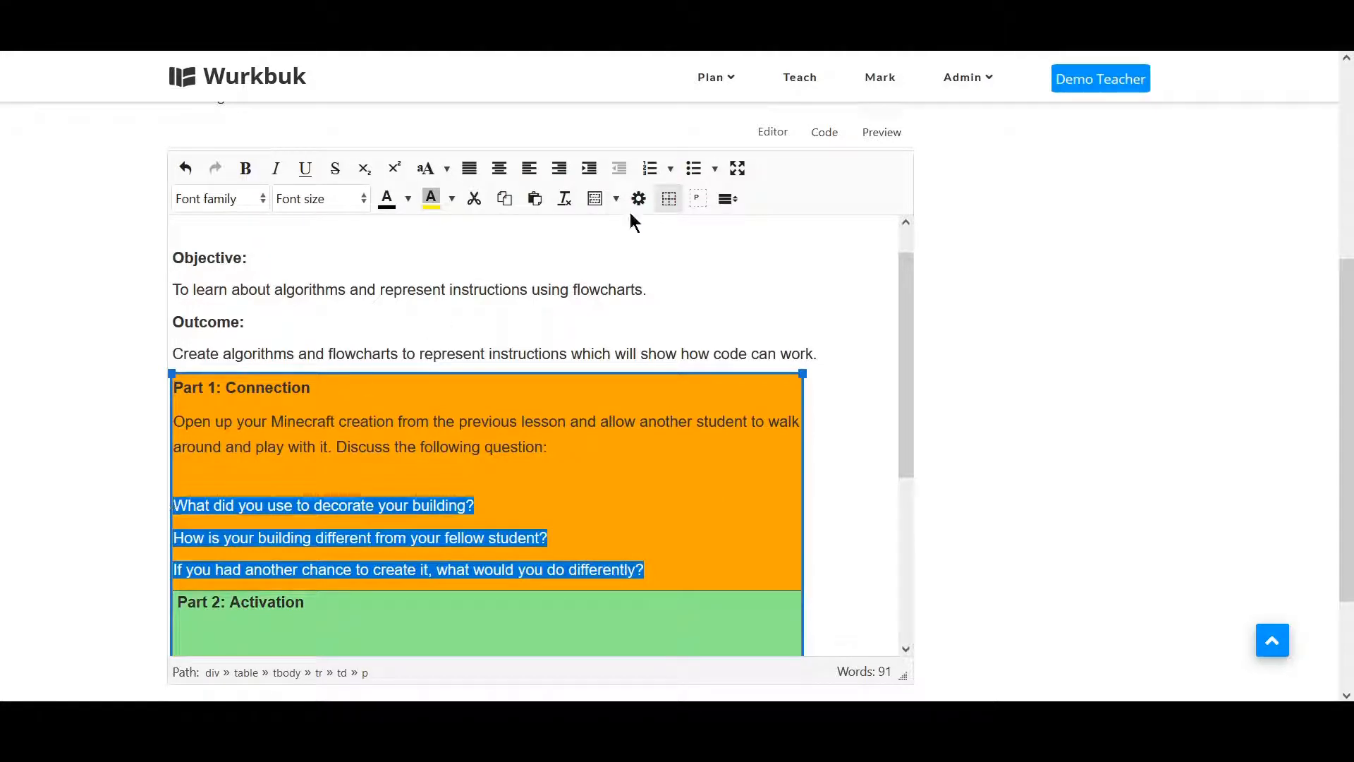
click(694, 167)
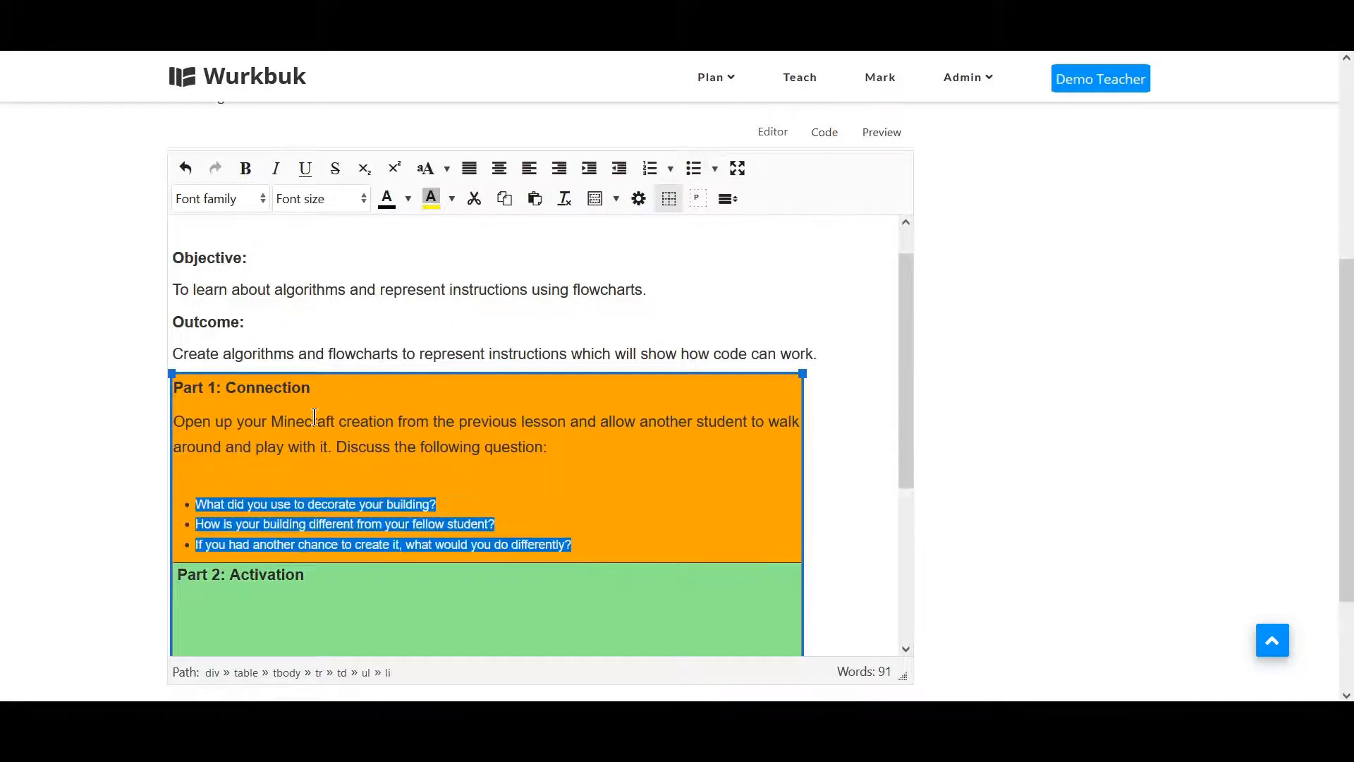
click(335, 201)
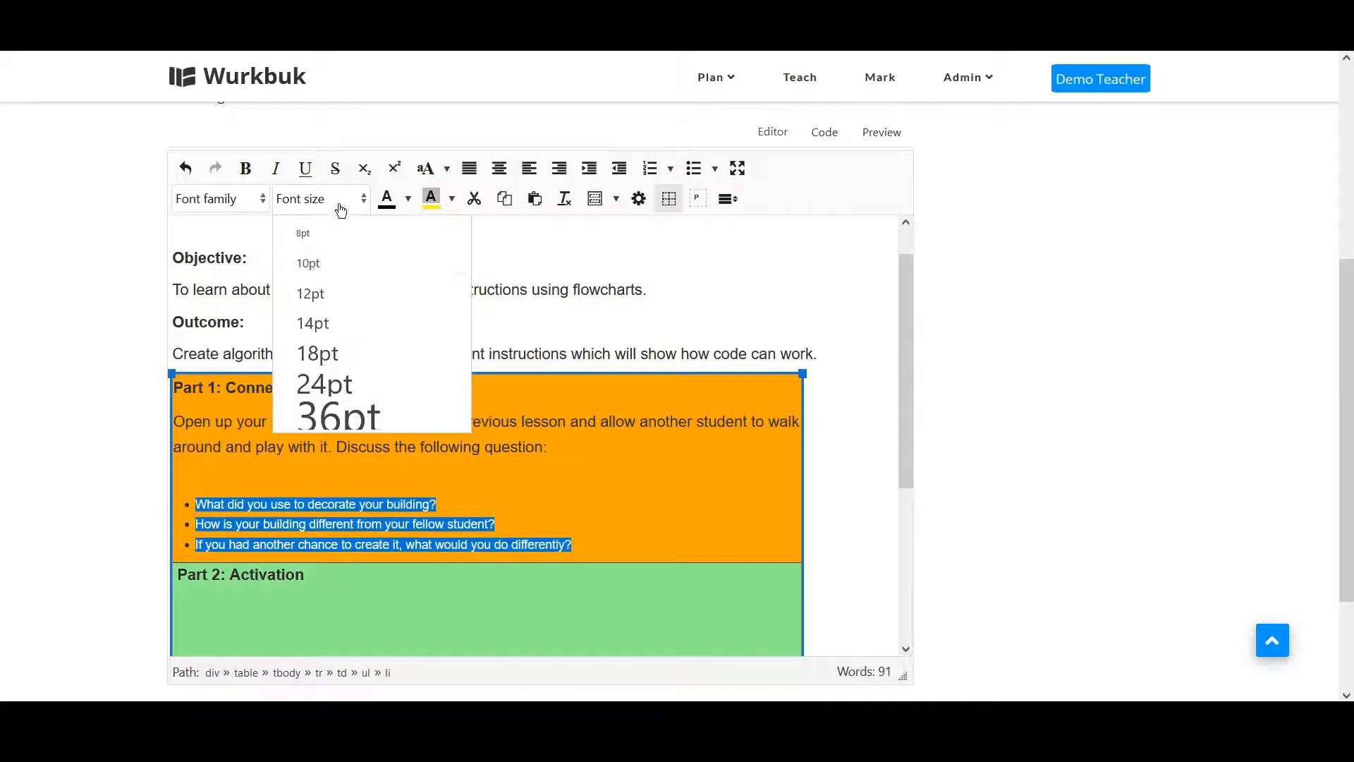
click(321, 321)
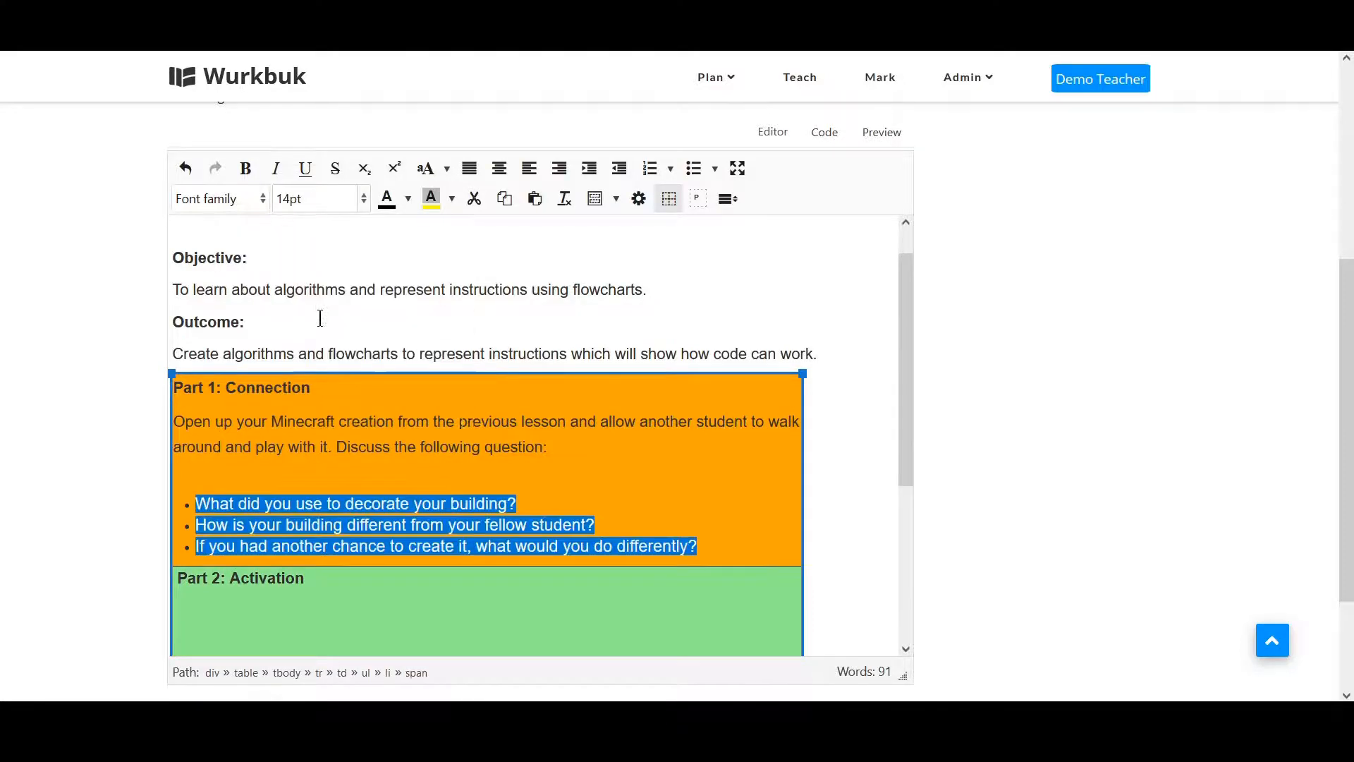
click(409, 479)
key(BackSpace)
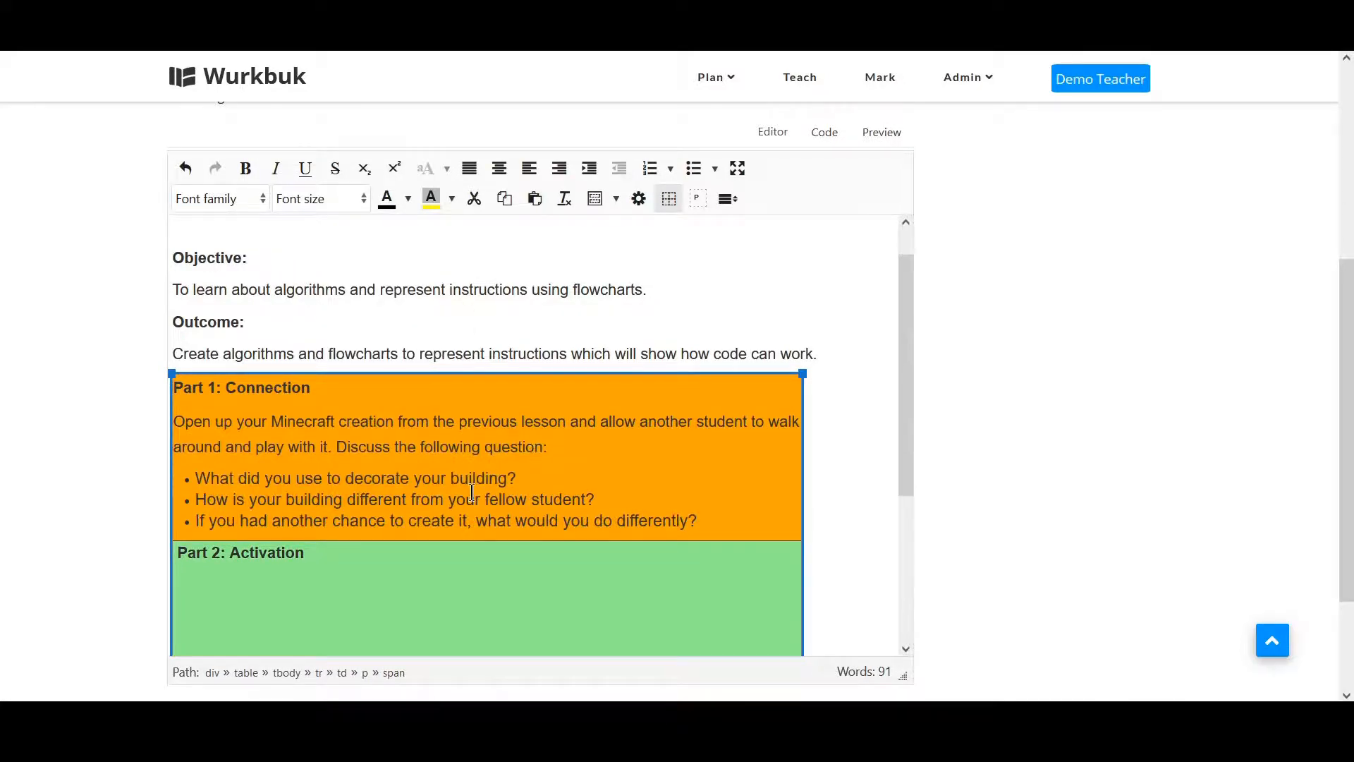
Add blank lines above and below the bulleted question list in Part 1.
click(738, 522)
key(Return)
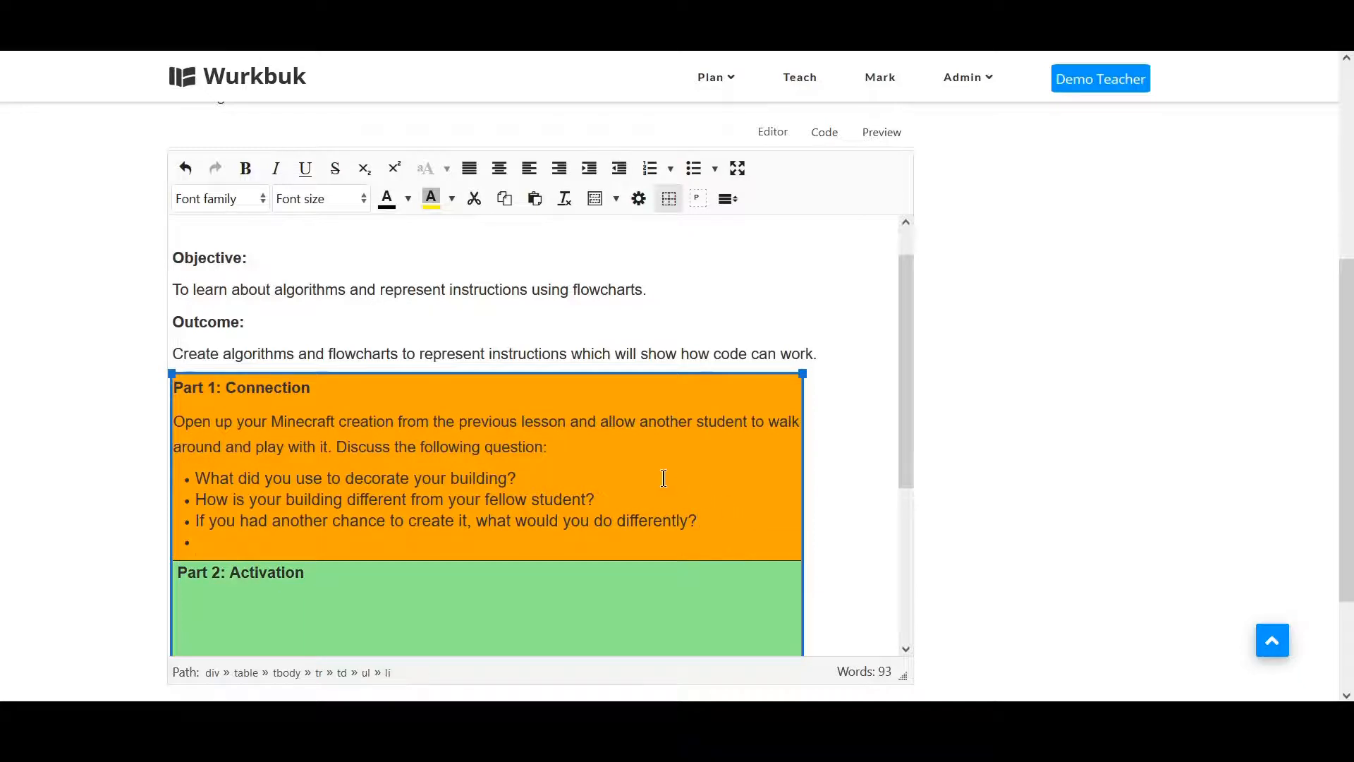
click(589, 468)
key(Return)
click(233, 572)
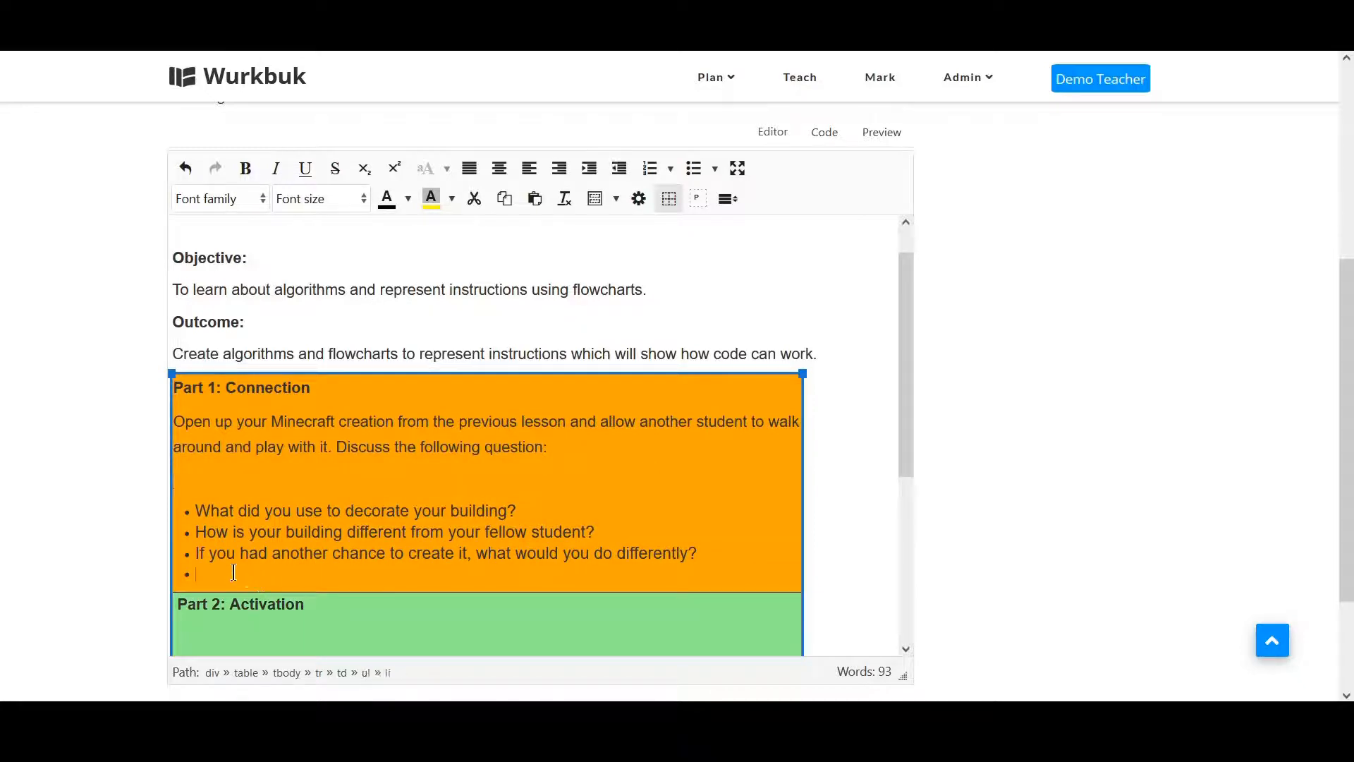
key(Return)
Place the cursor in the Part 2 block, open the Google Doc embed picker and choose a Google account.
scroll(468, 619, down, 3)
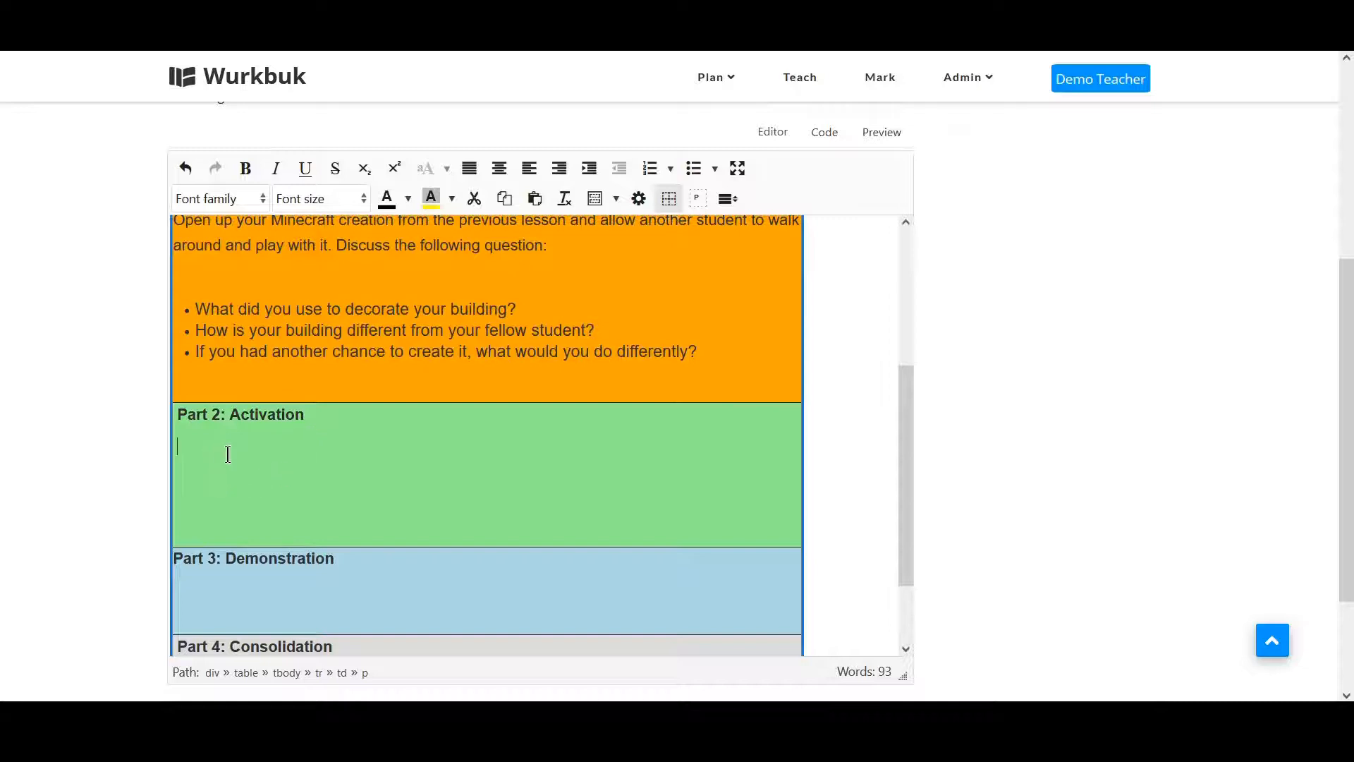
scroll(950, 490, down, 1)
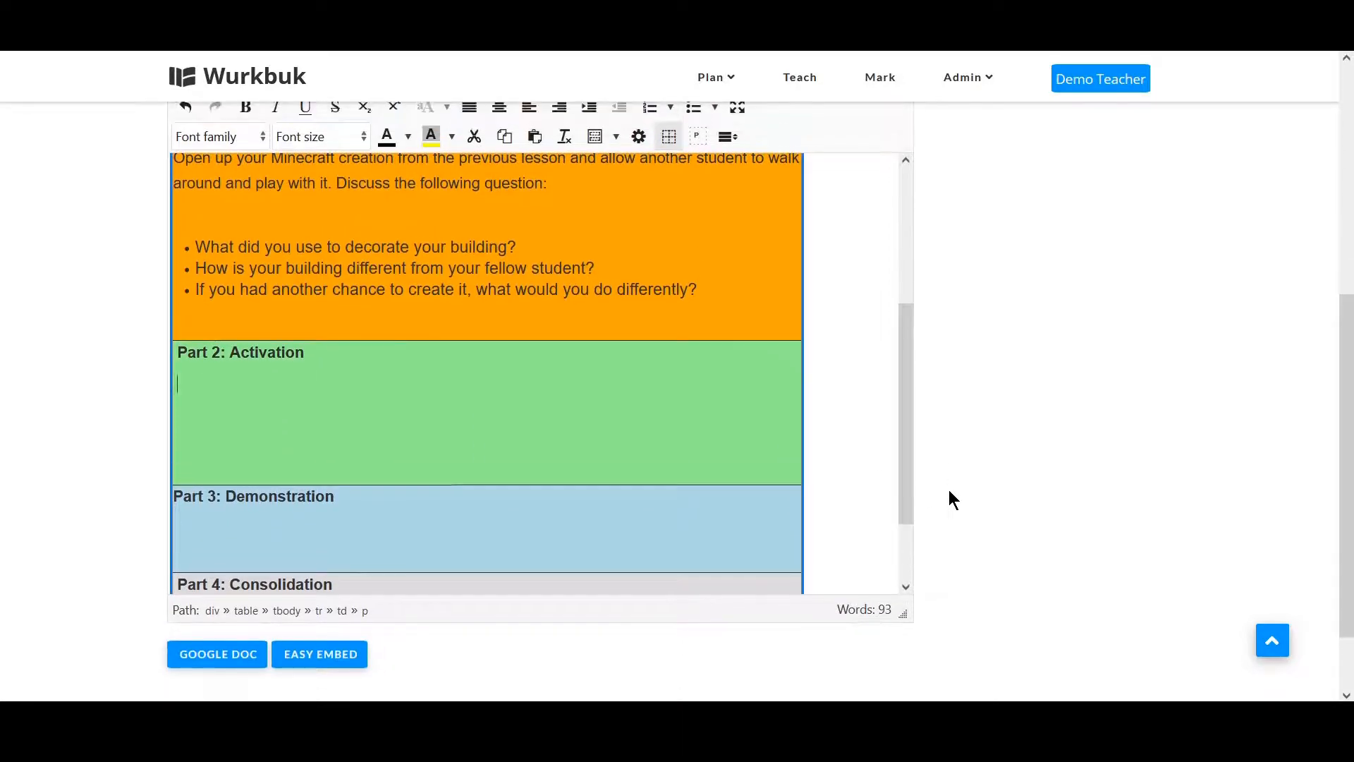
click(209, 661)
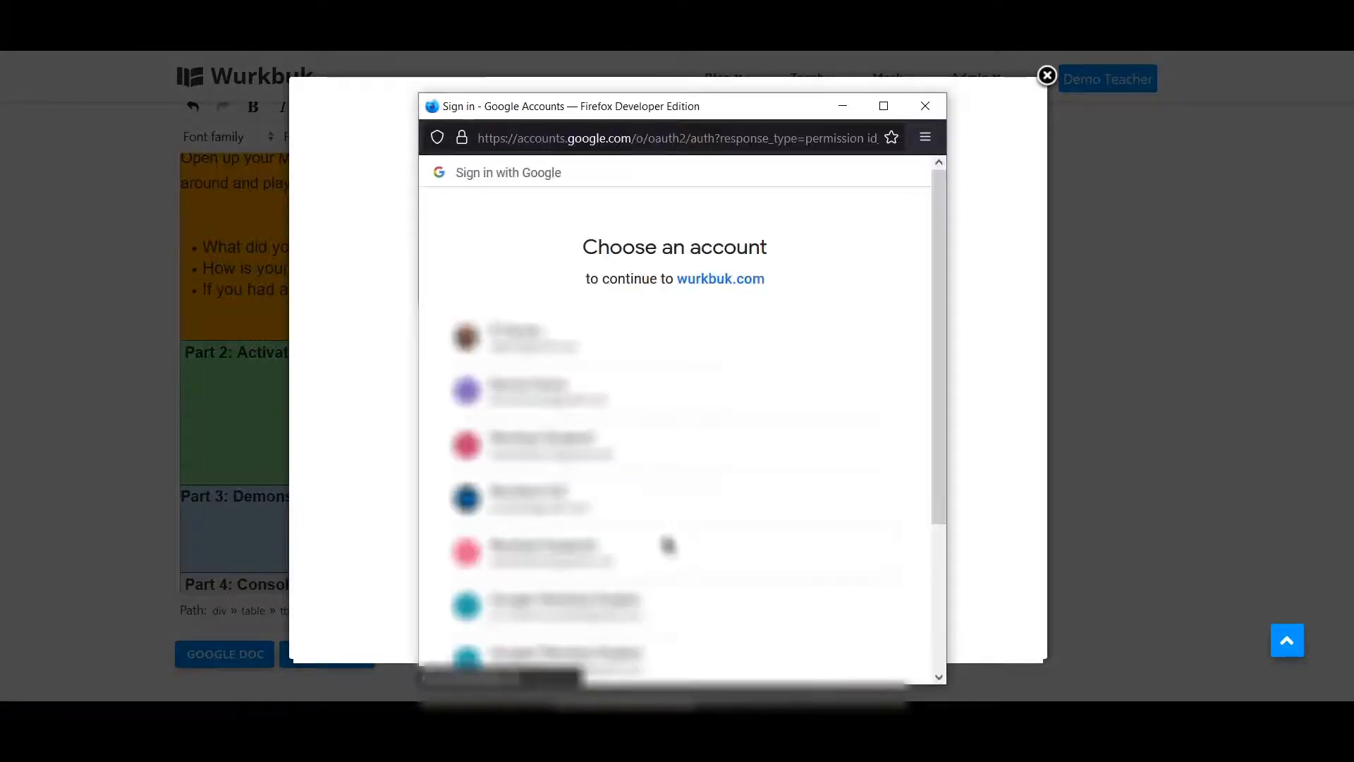
click(642, 332)
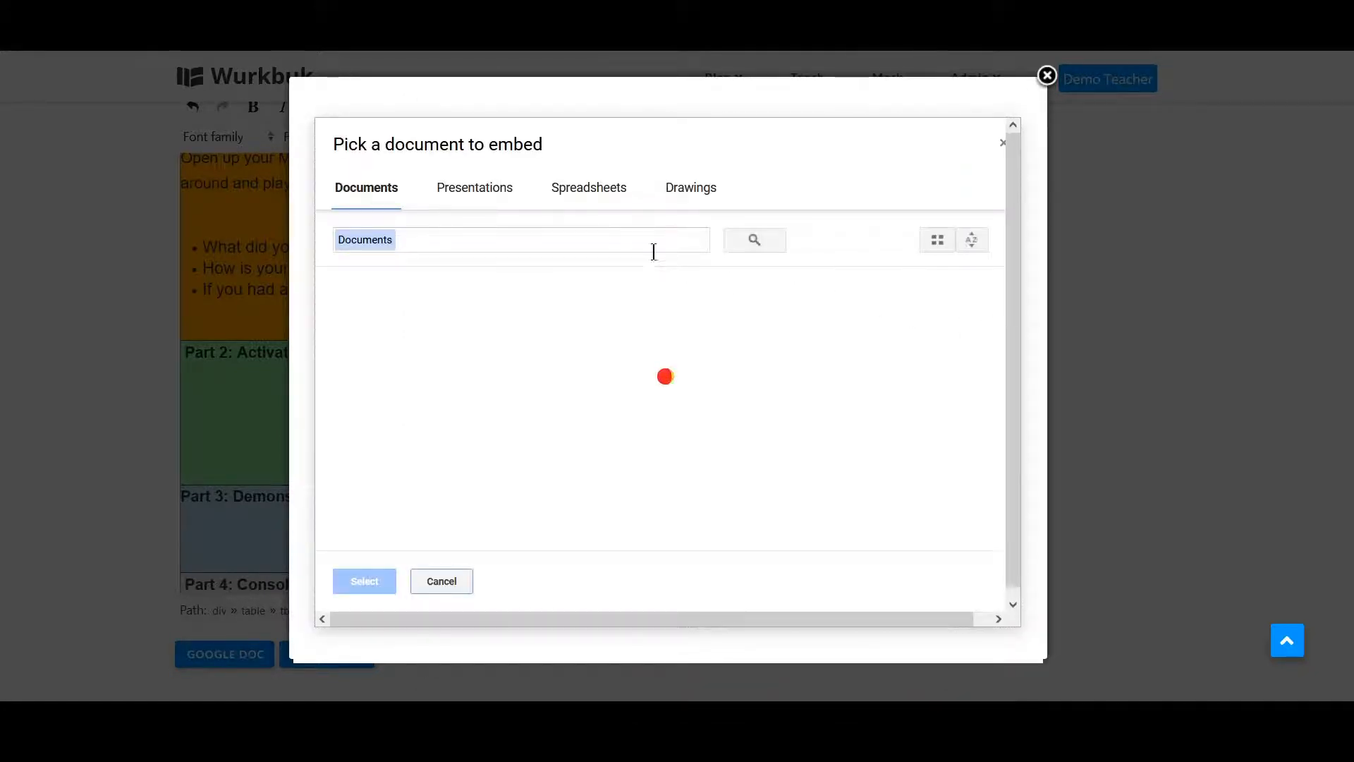
Search presentations for coding with minecraft - algorithms and embed the Coding with Minecraft - Algorithms presentation.
click(492, 189)
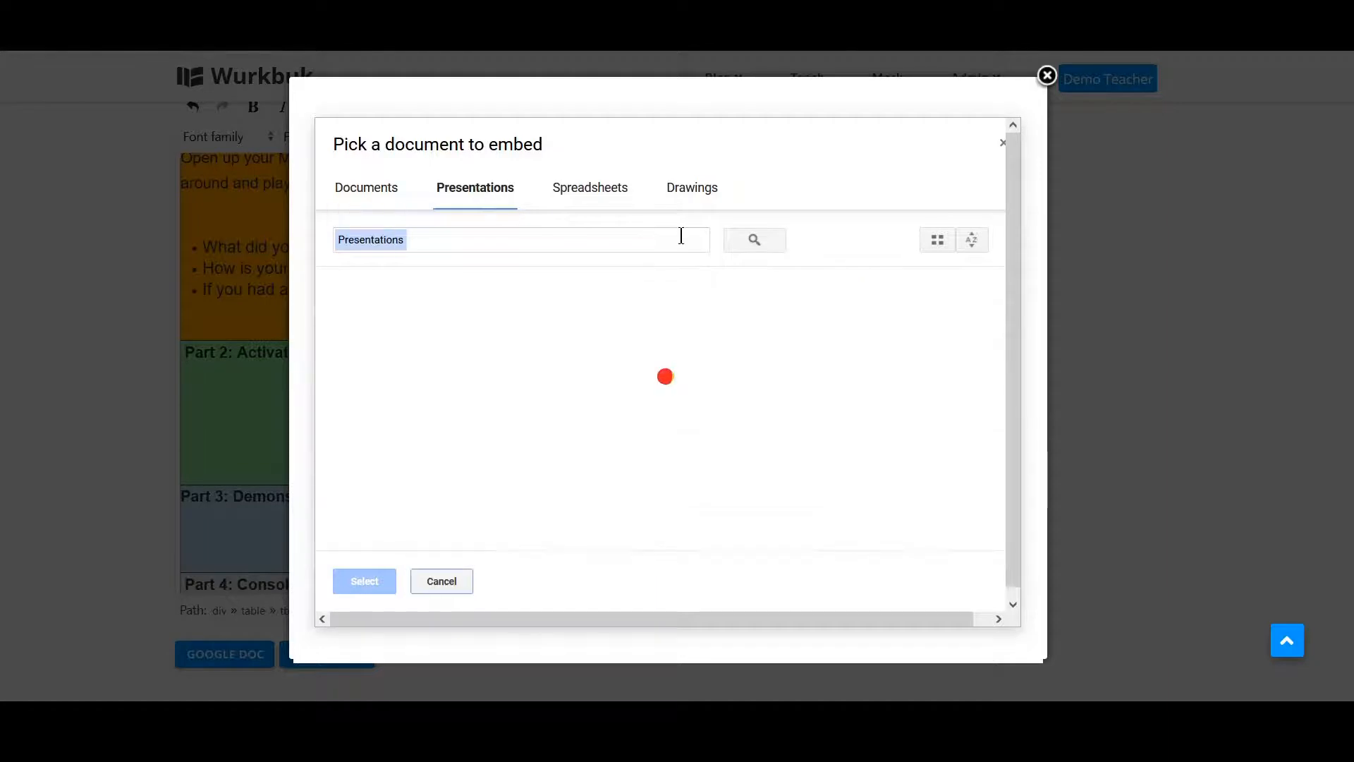
click(528, 237)
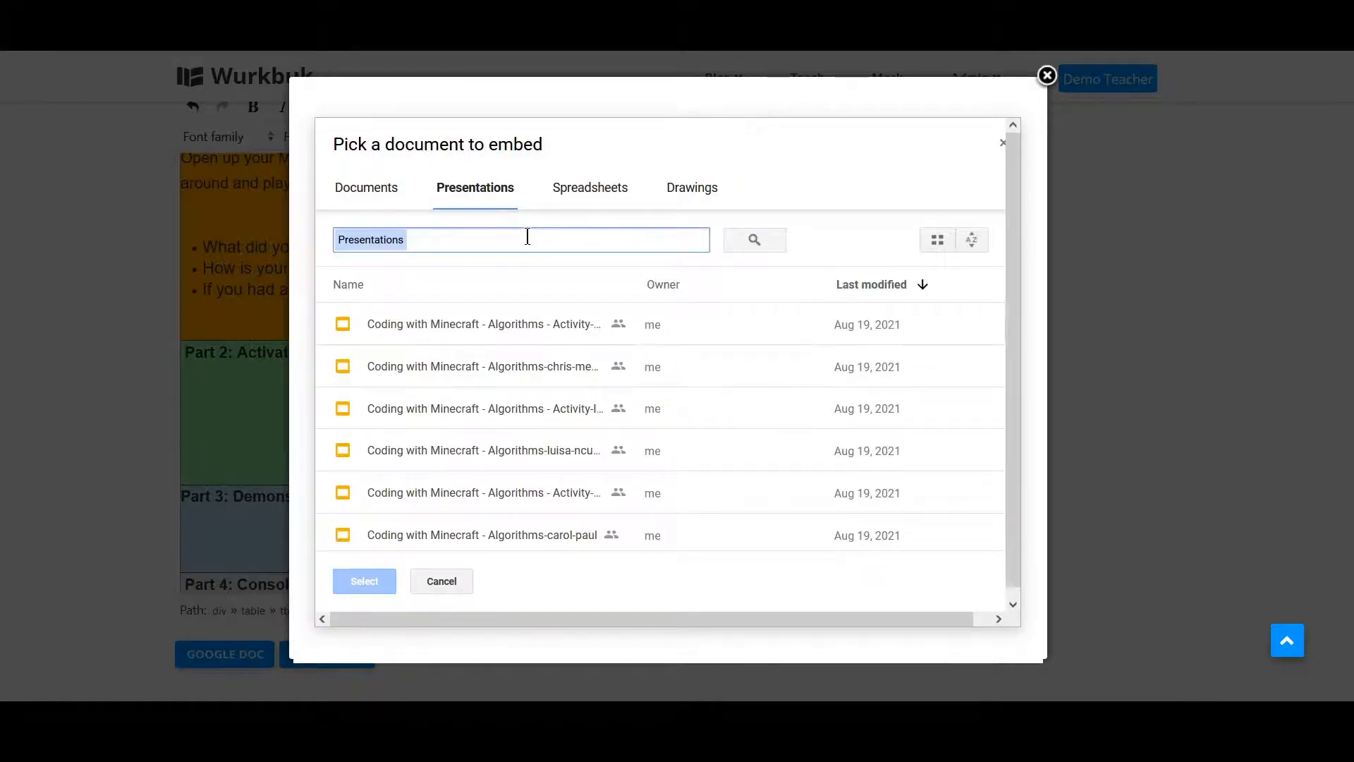
text(co)
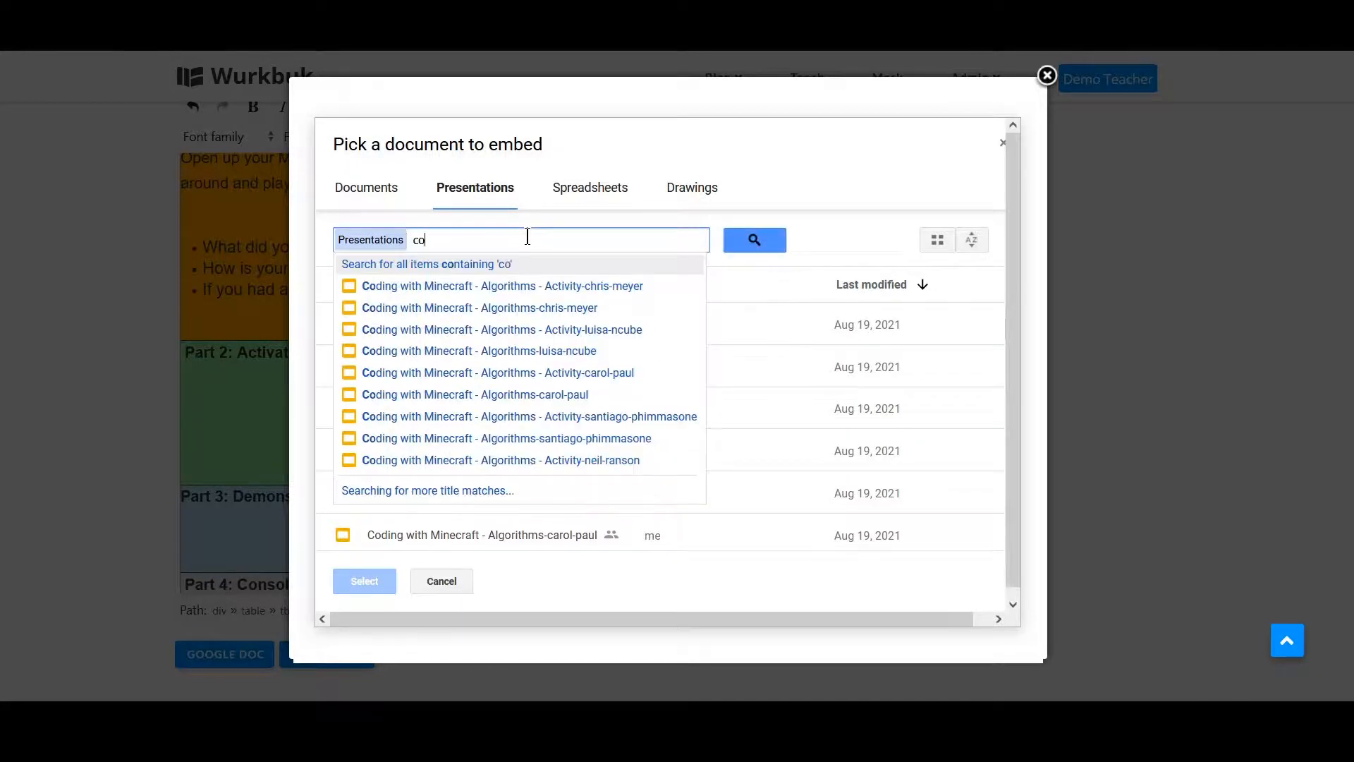
text(ding with)
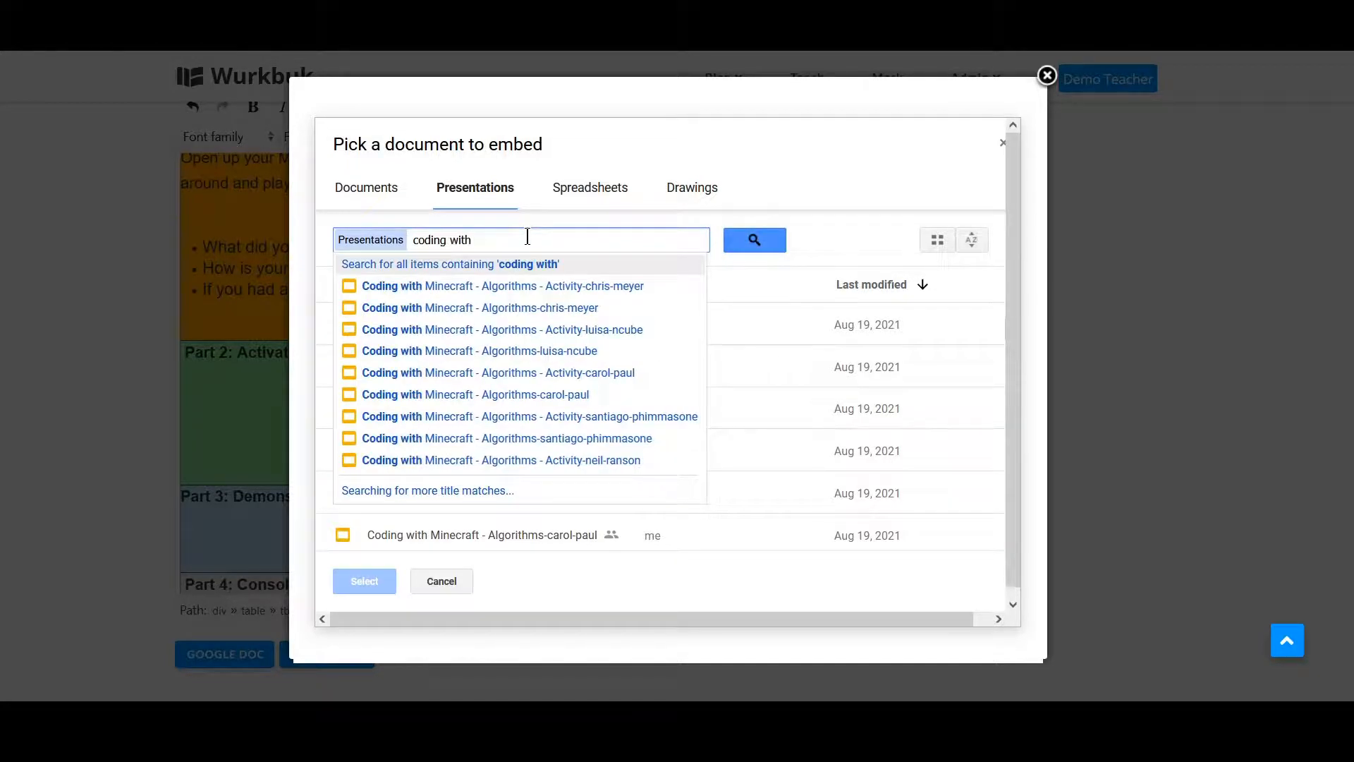
text( minecraft)
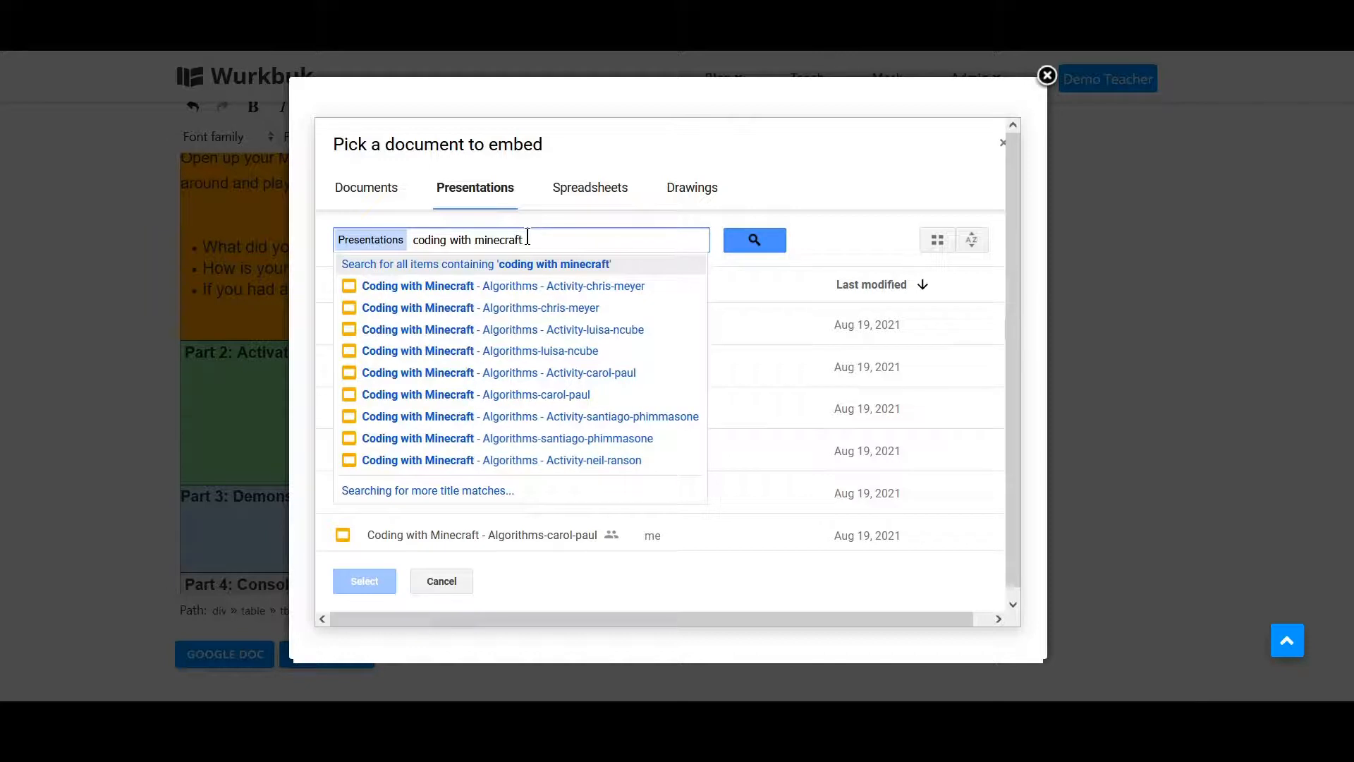
text( - algorithms)
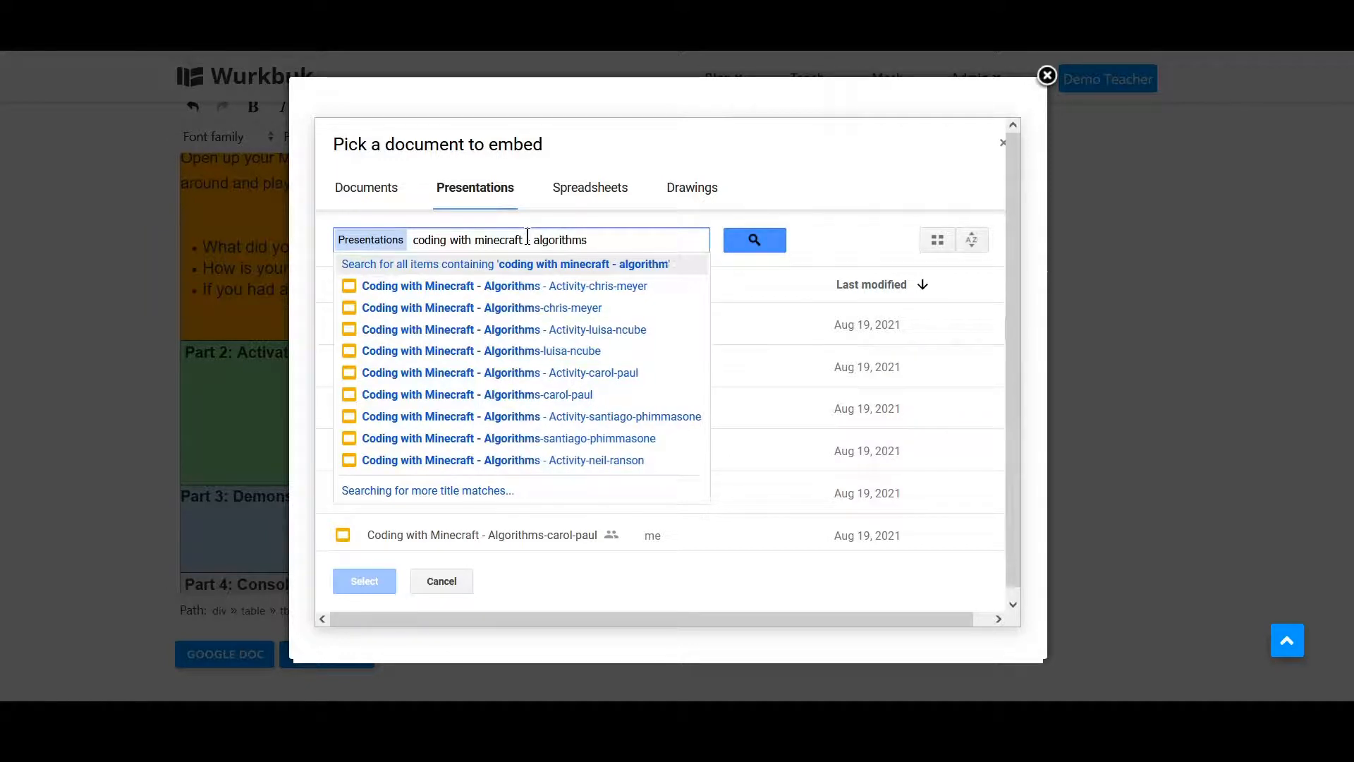
key(Return)
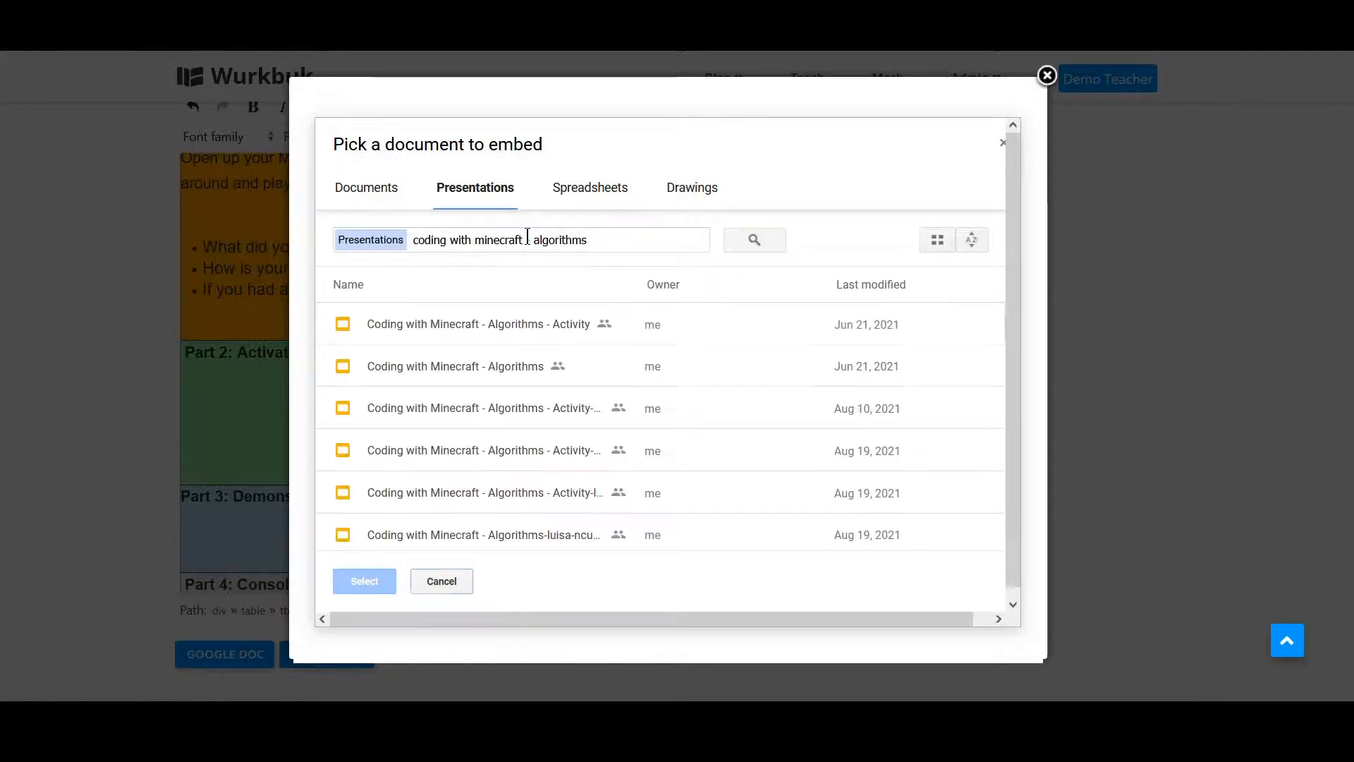
click(415, 371)
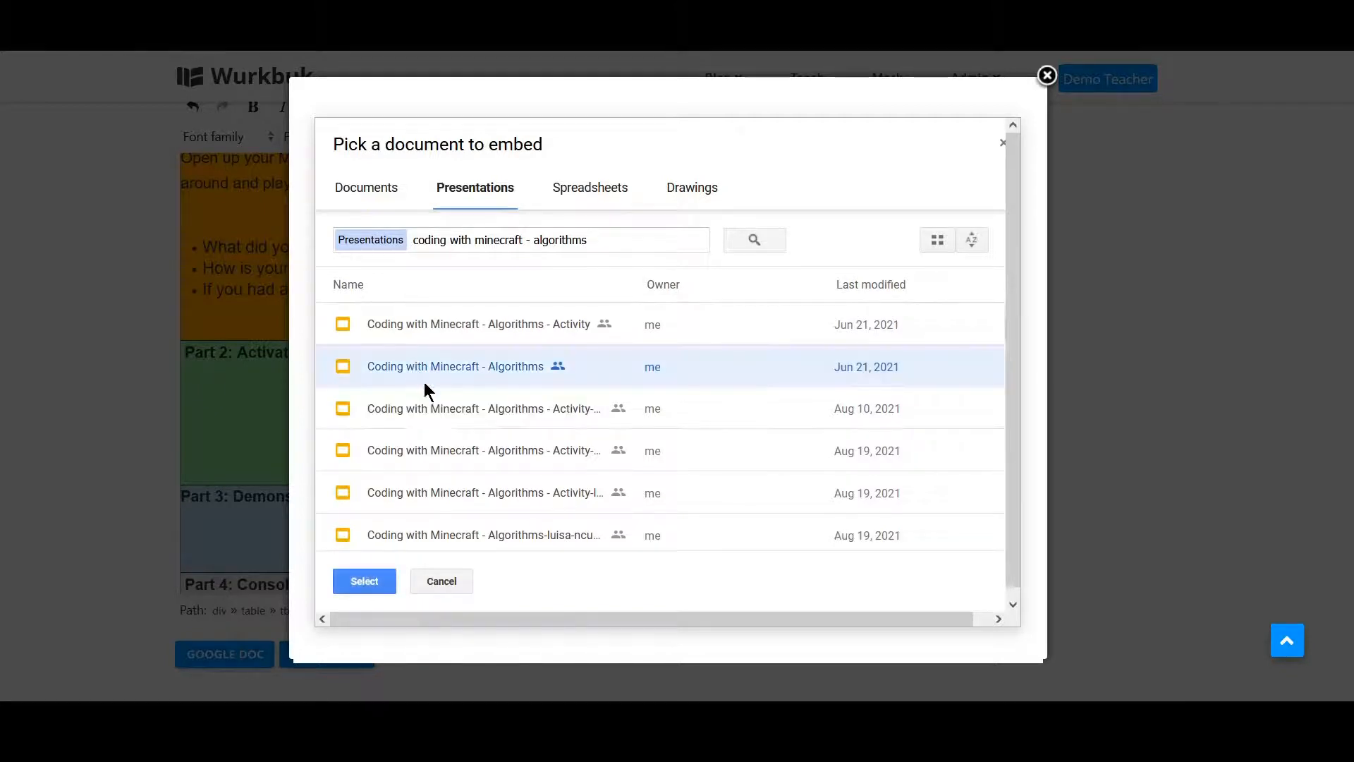
click(366, 583)
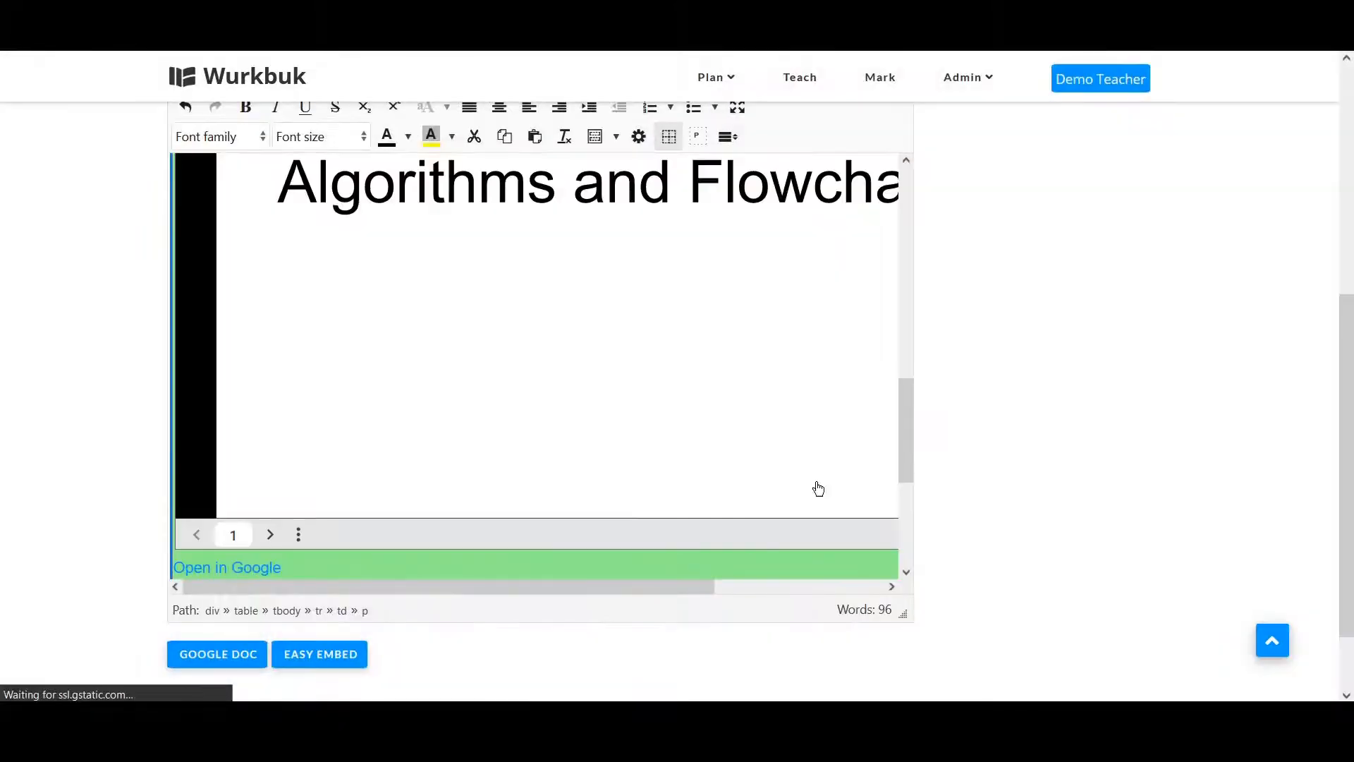
Delete the empty lines below the embedded presentation in the Part 2 block.
mouse_move(910, 452)
mouse_down()
mouse_move(916, 330)
mouse_move(898, 484)
mouse_move(897, 469)
mouse_up()
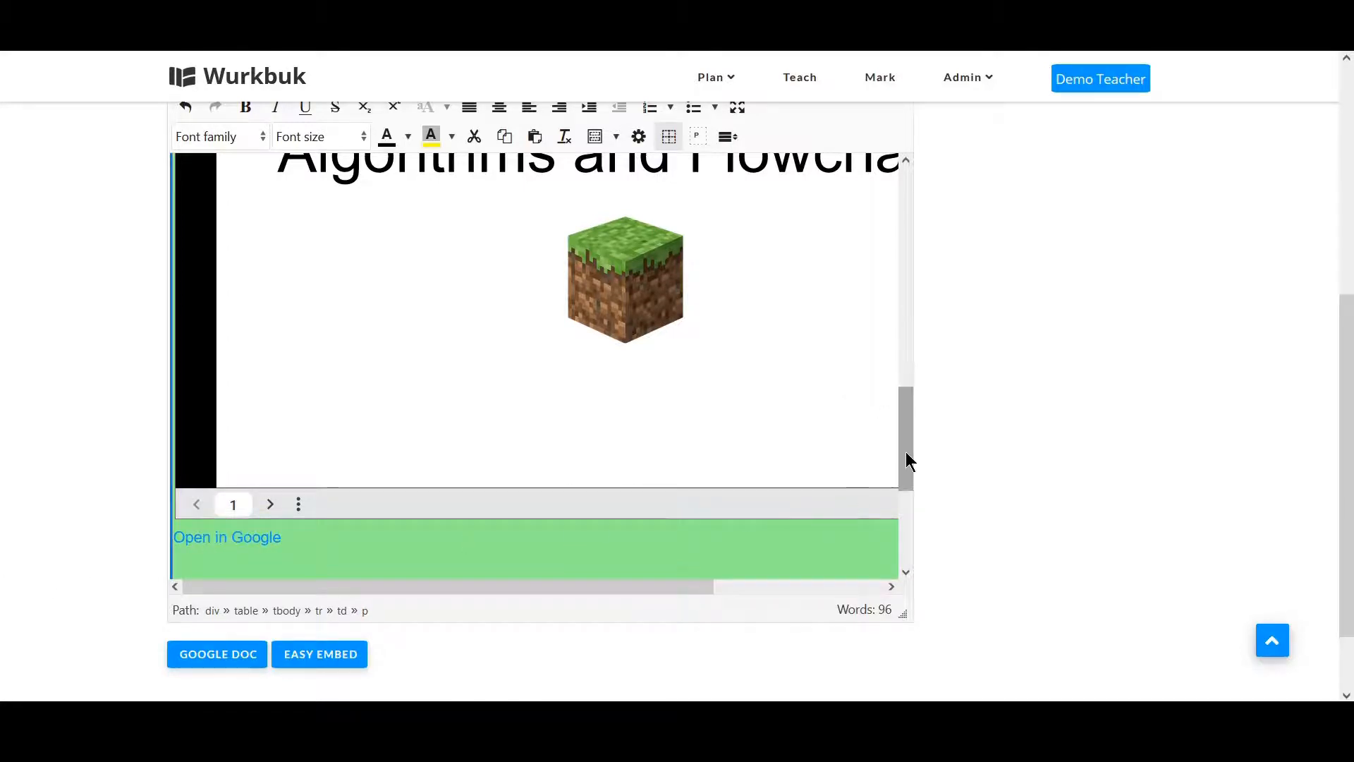
drag(906, 451, 903, 501)
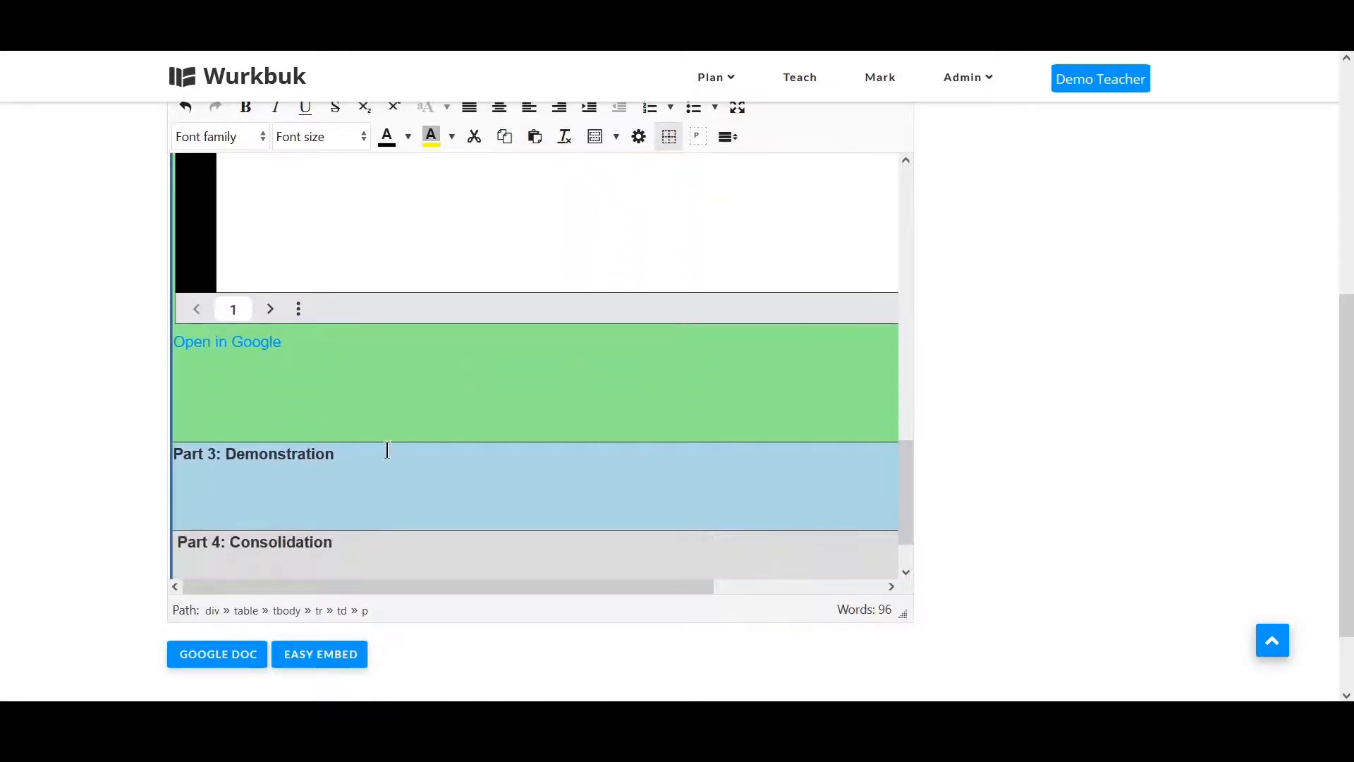
click(361, 416)
key(BackSpace)
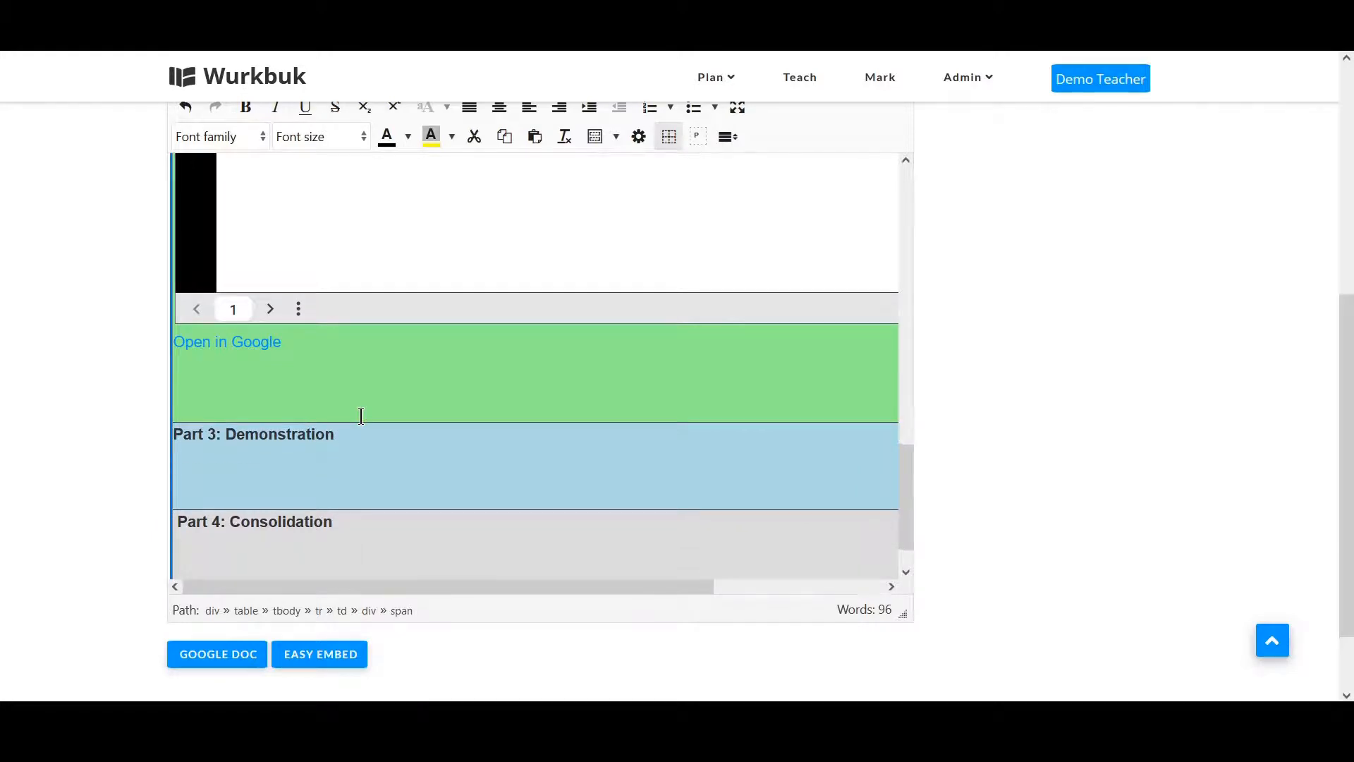
key(BackSpace)
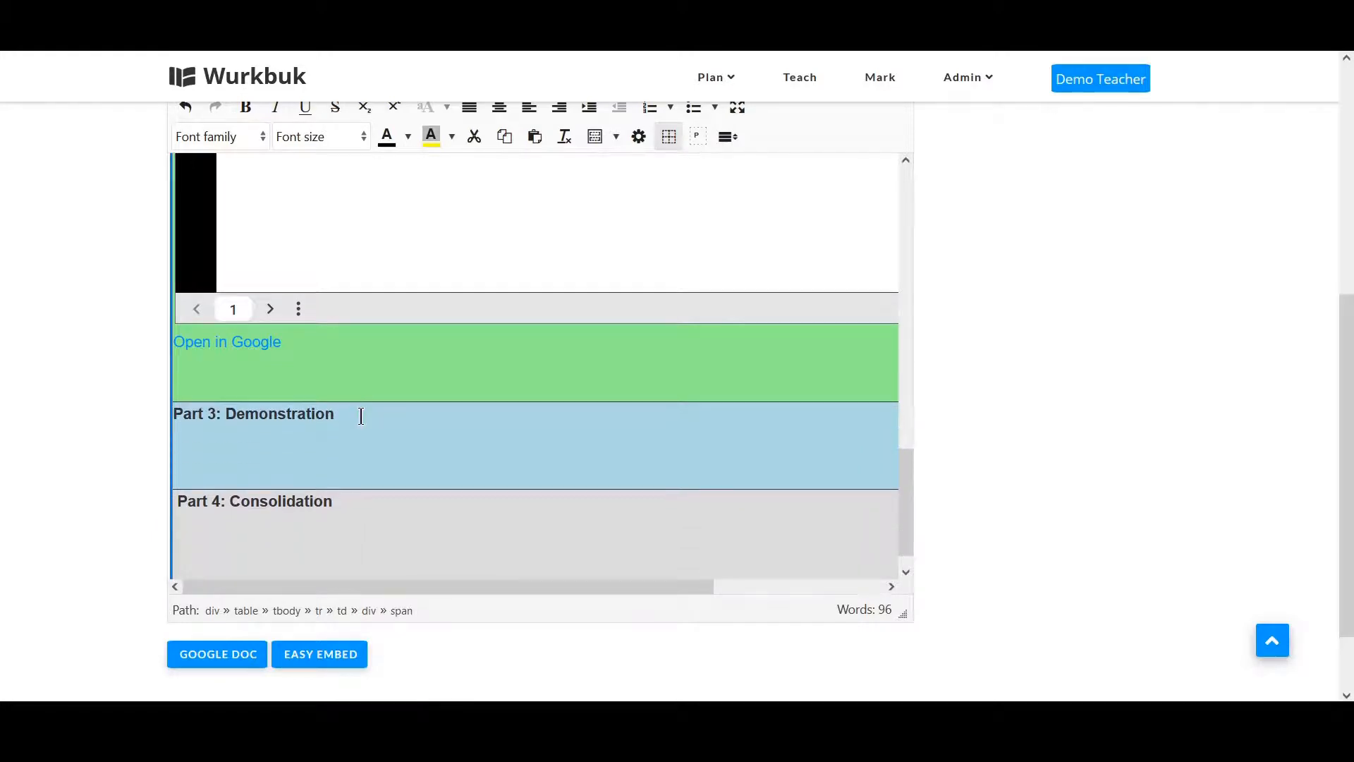
In the Part 3 block, add the line "Go through the presentation below and complete all the activities." followed by a new line.
click(306, 451)
key(Return)
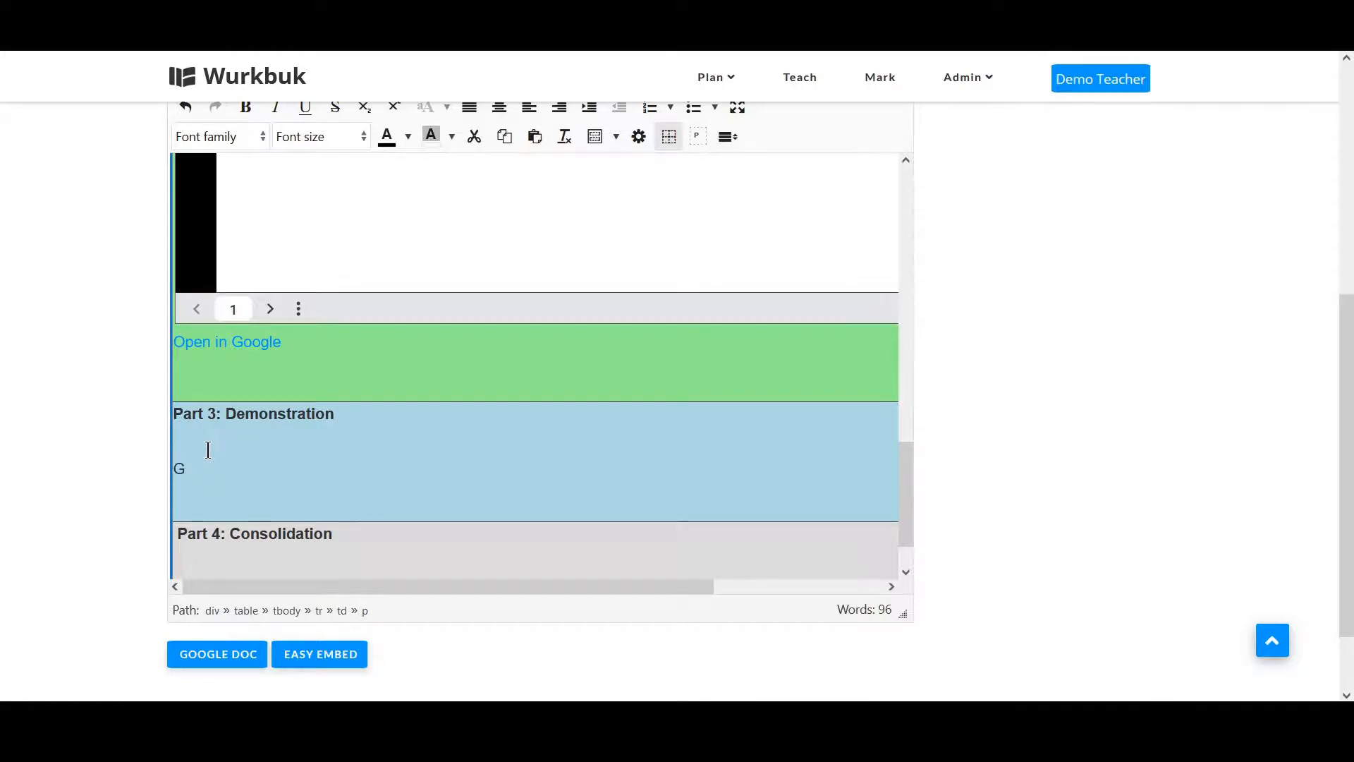
text(Go thro)
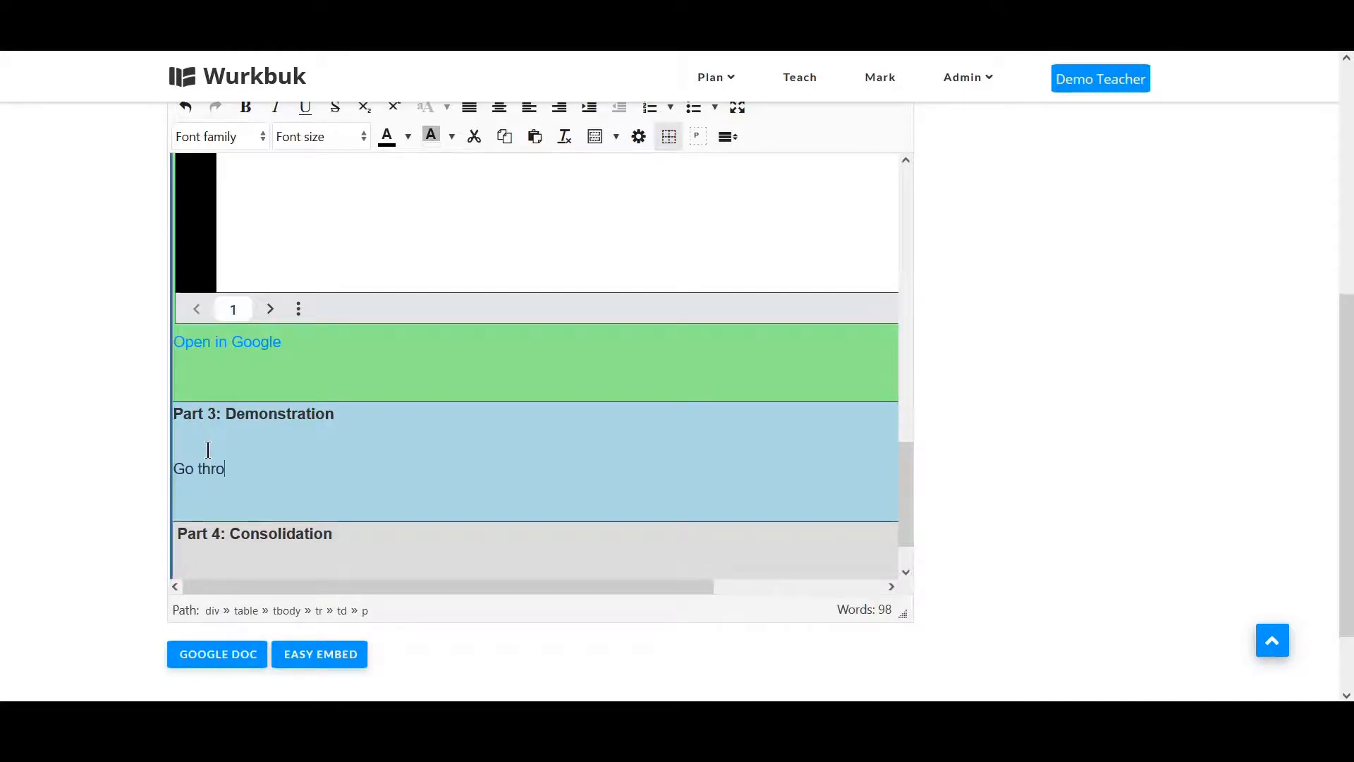
text(ugh the presentation)
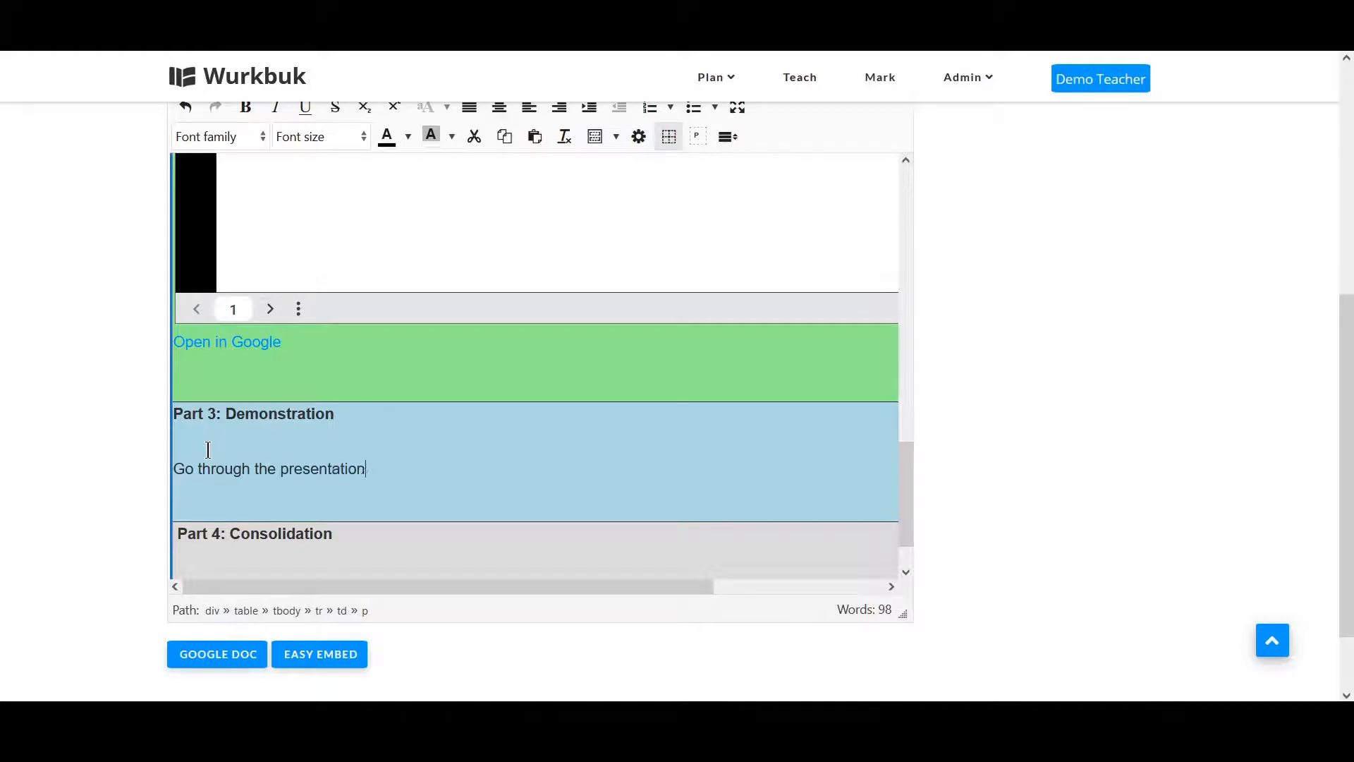
text( below and comple)
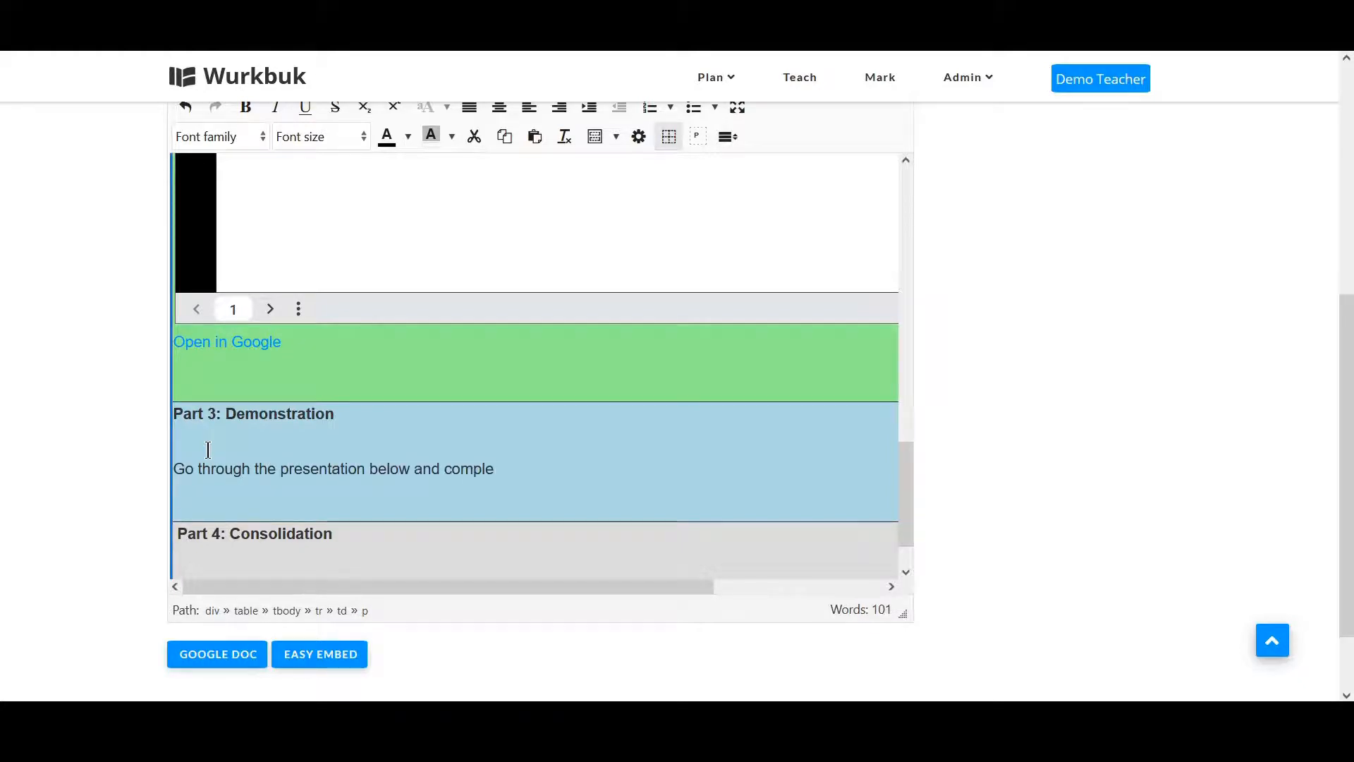
text(te all the ac)
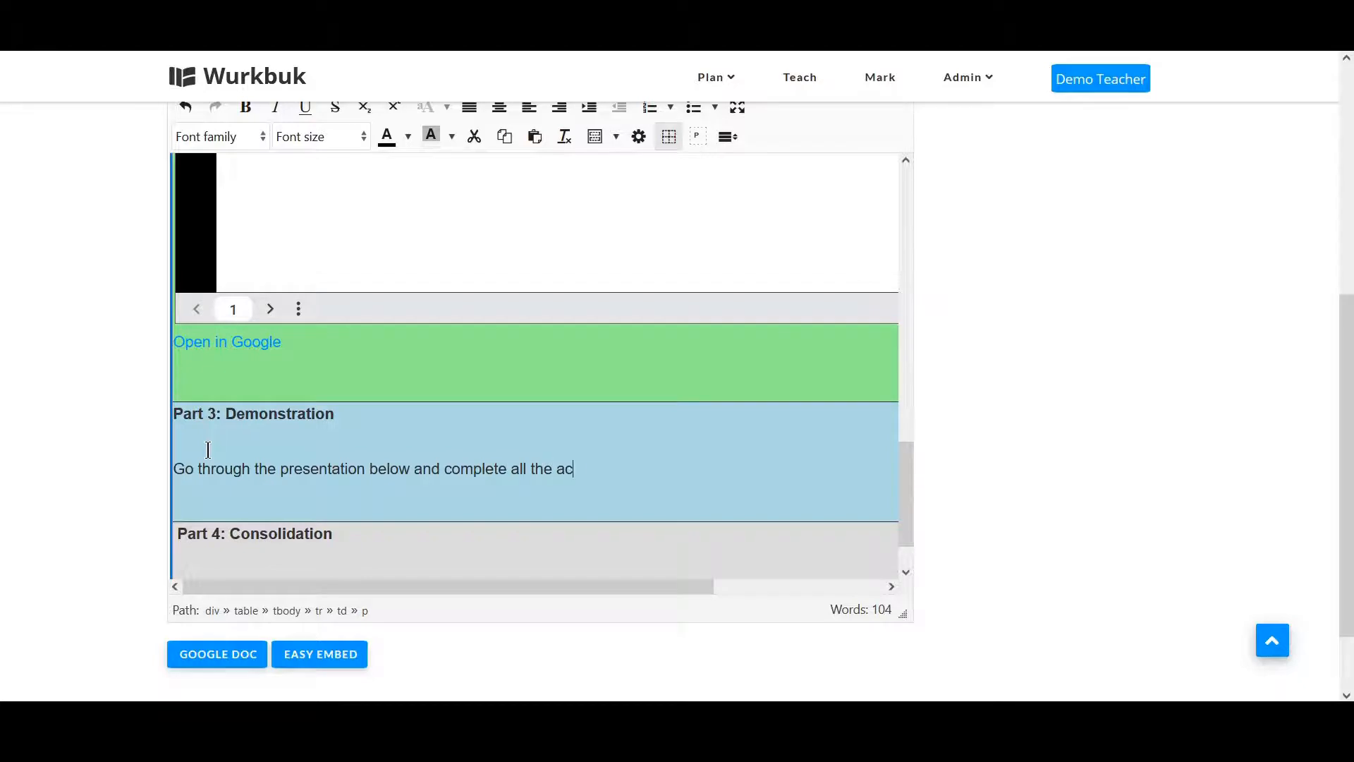
text(tivities)
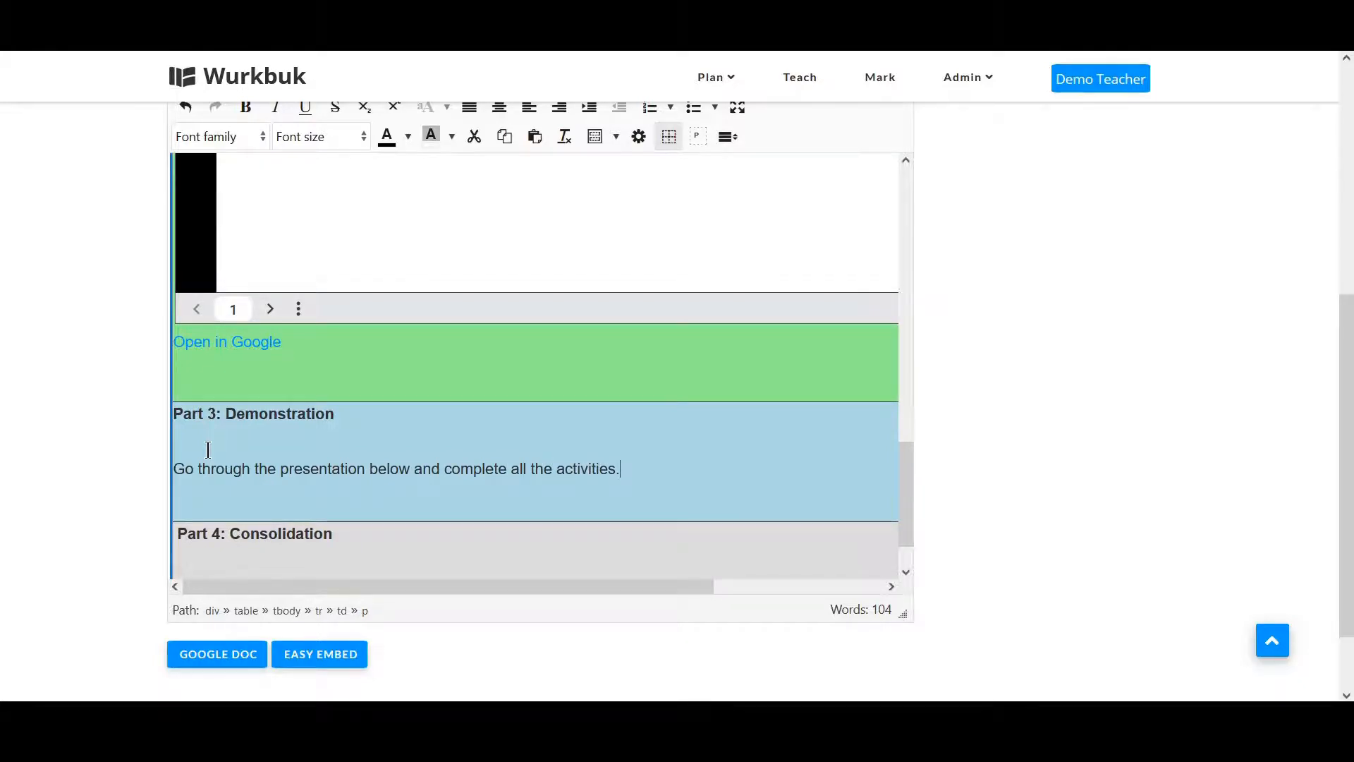
text(.)
key(Return)
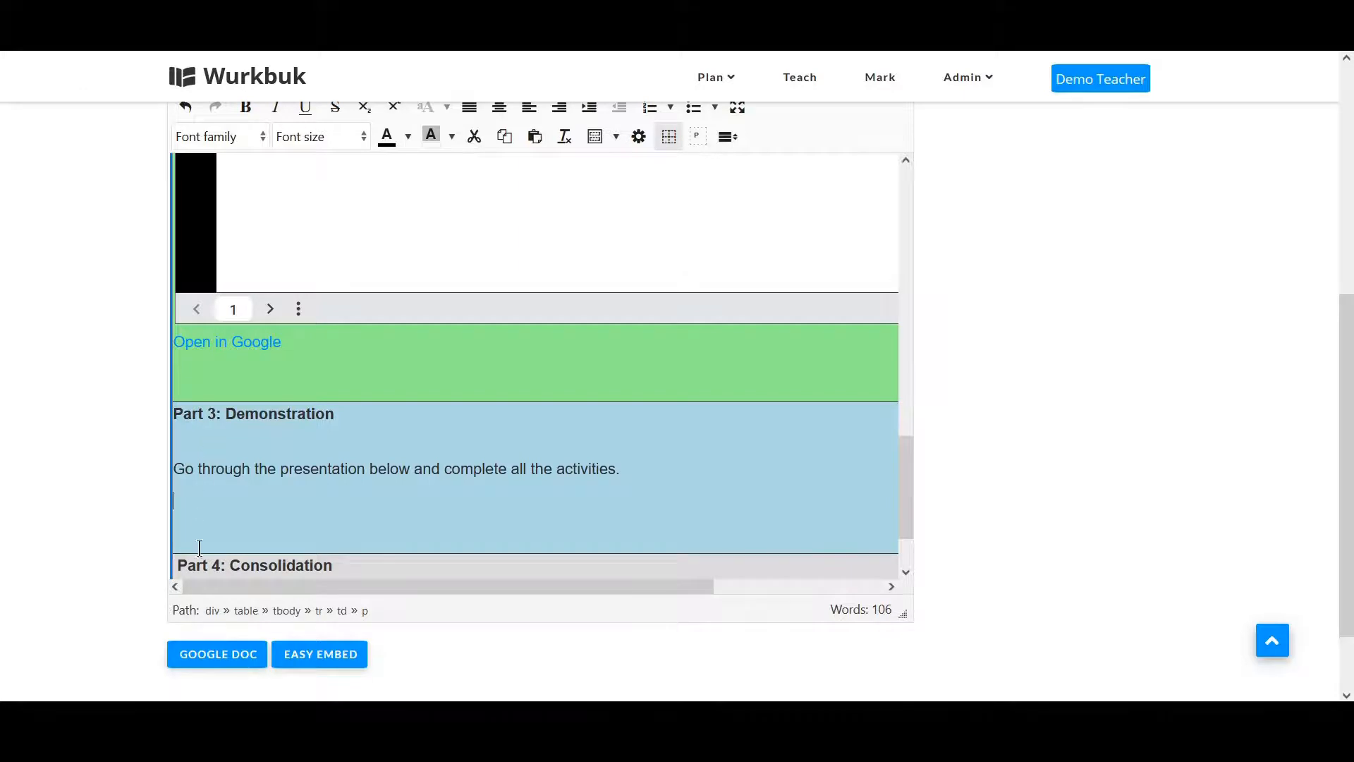
Open the Google Doc embed picker, choose a Google account and switch to presentations.
click(222, 654)
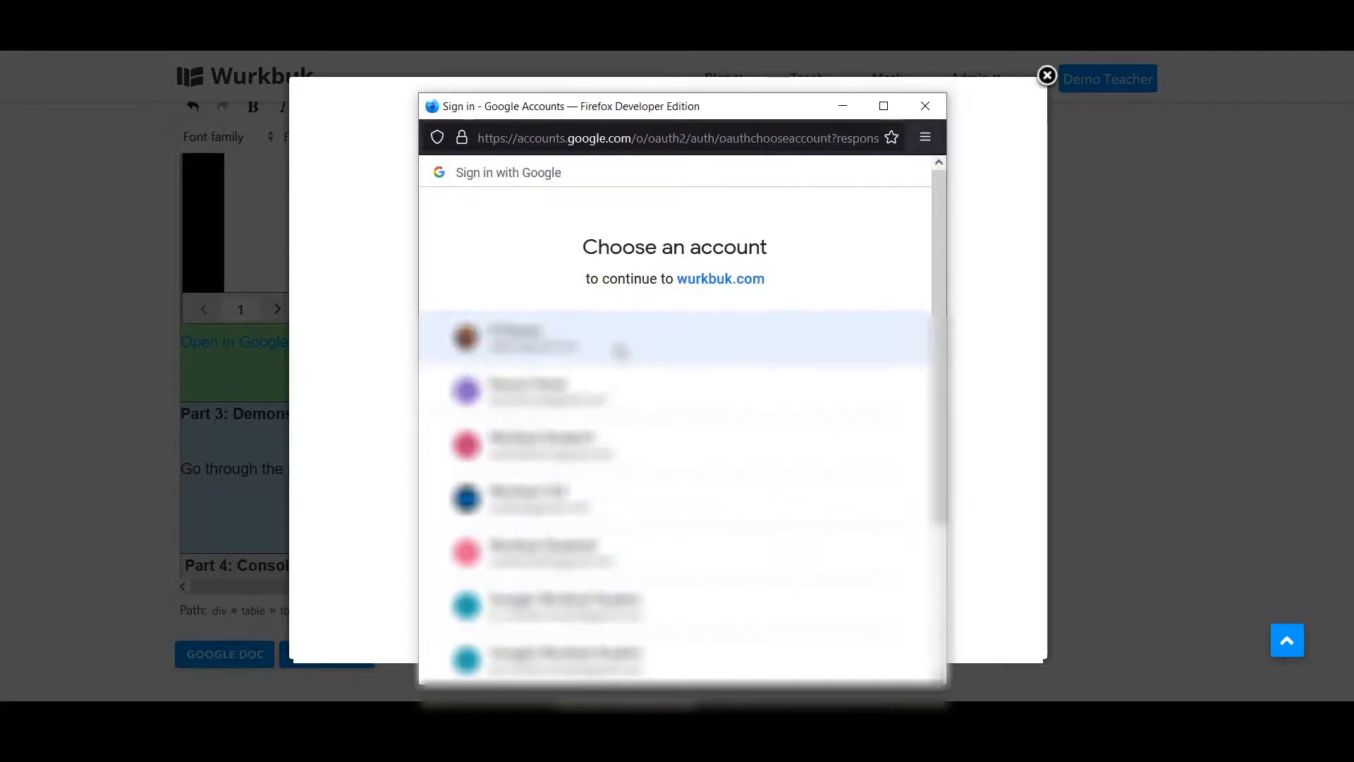
click(620, 351)
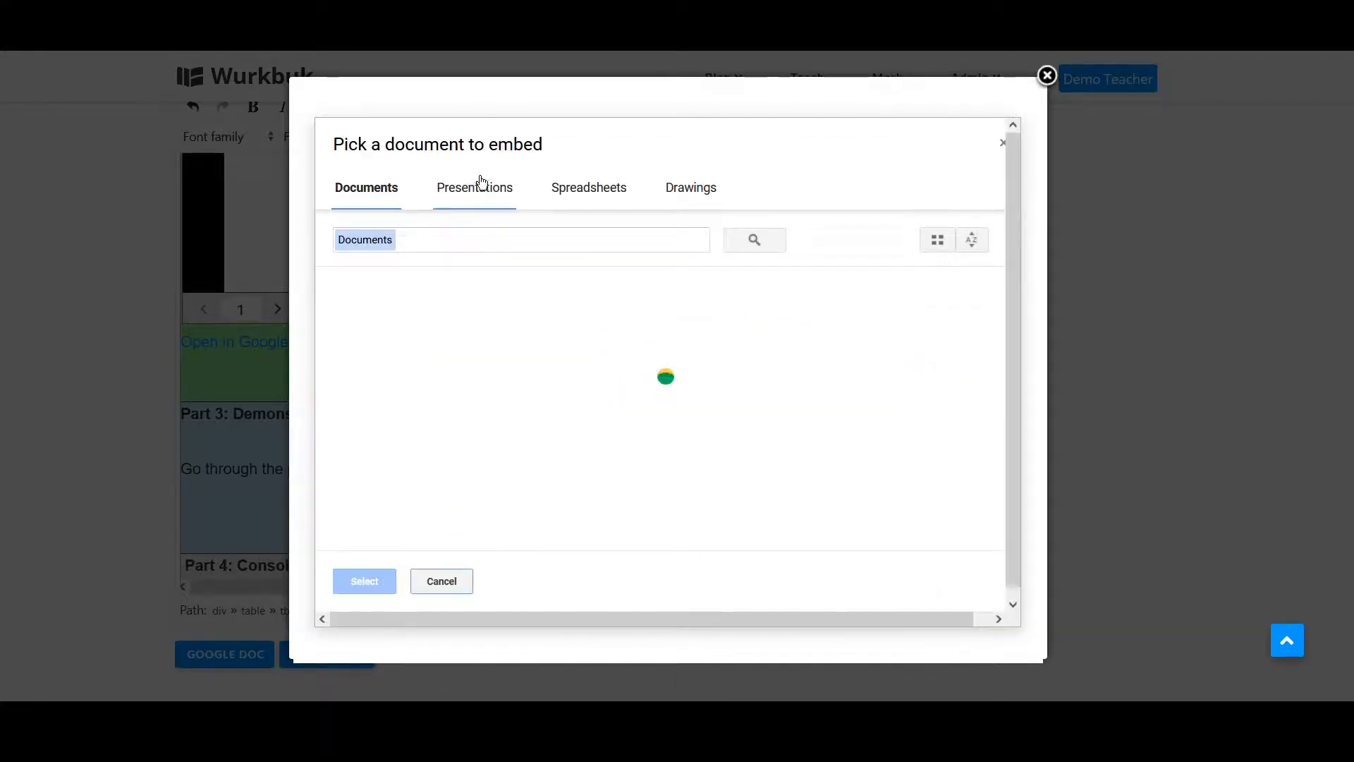
click(473, 187)
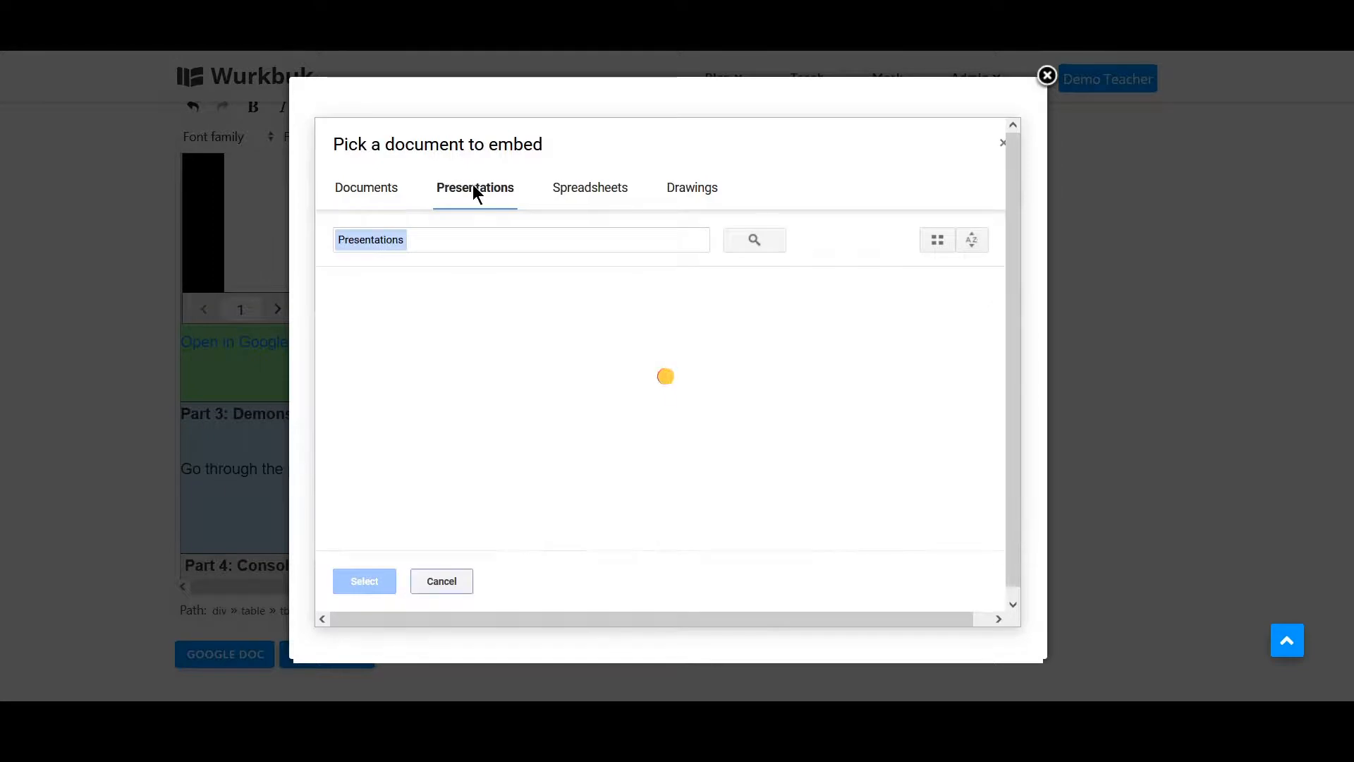
Search presentations for Coding with minecraft - algorithms and embed the Coding with Minecraft - Algorithms - Activity presentation.
click(503, 245)
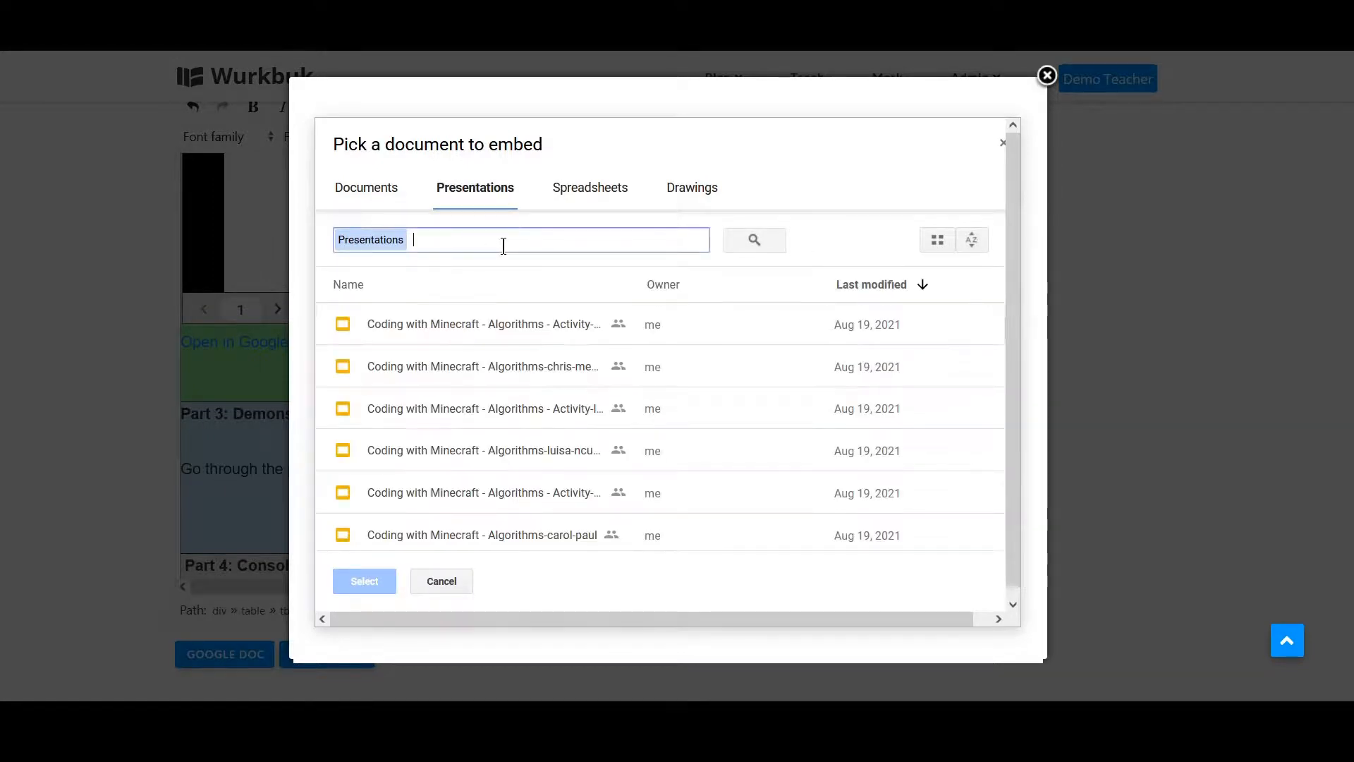
text(Coding w)
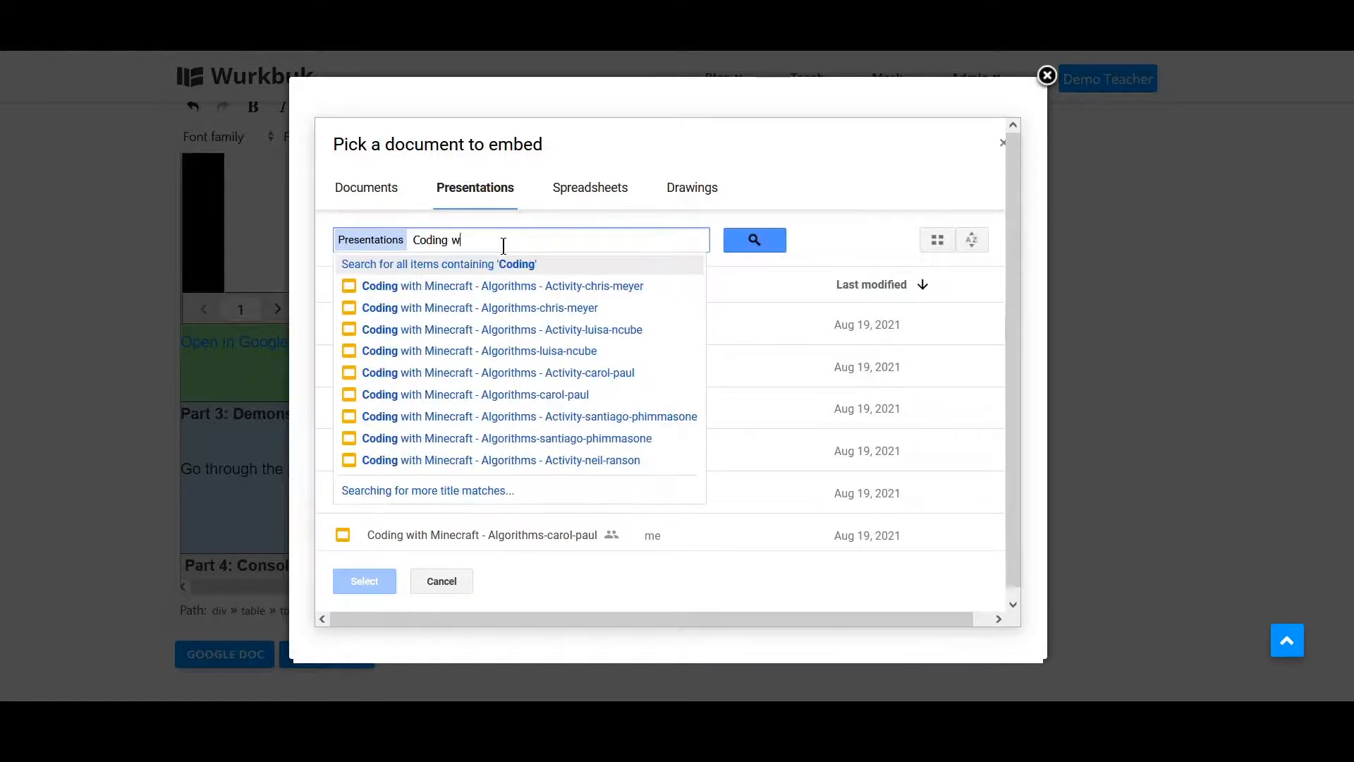
text(ith minec)
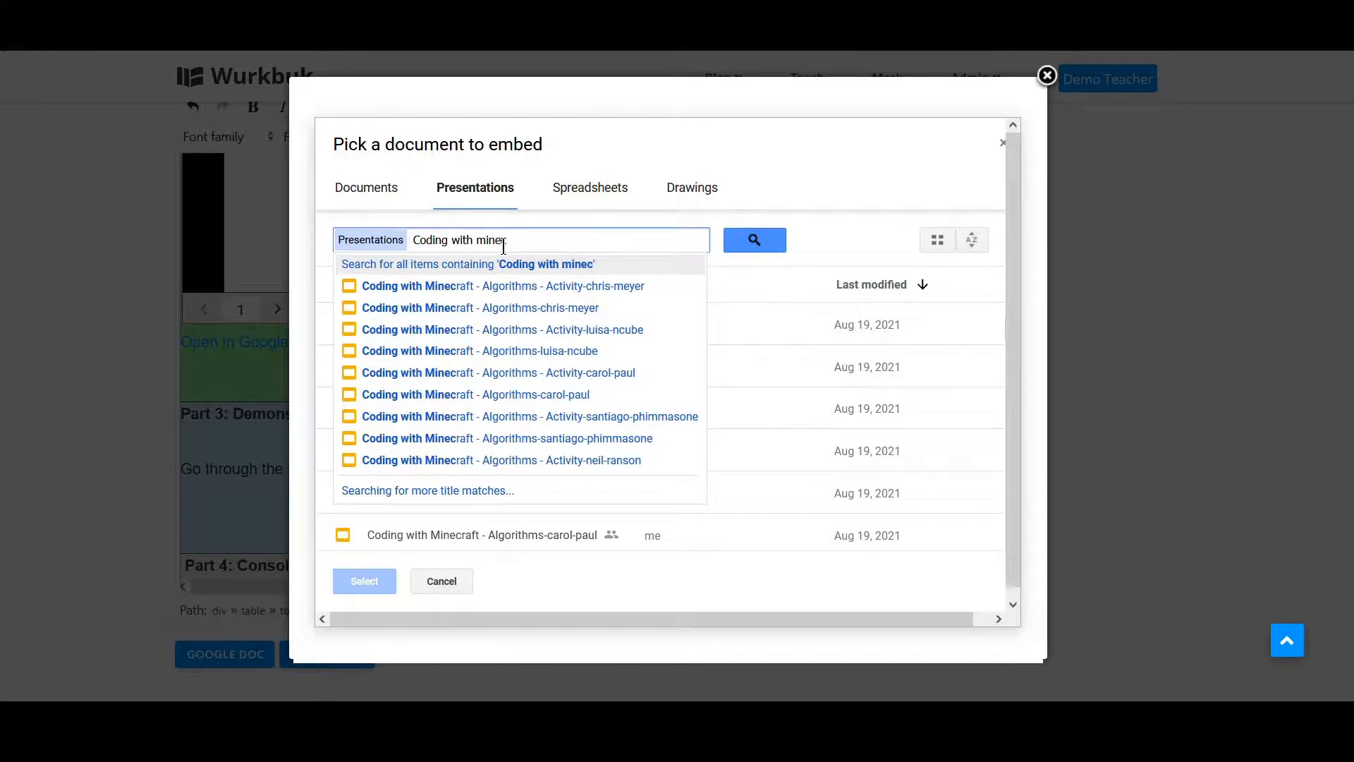
text(raft - algorithms)
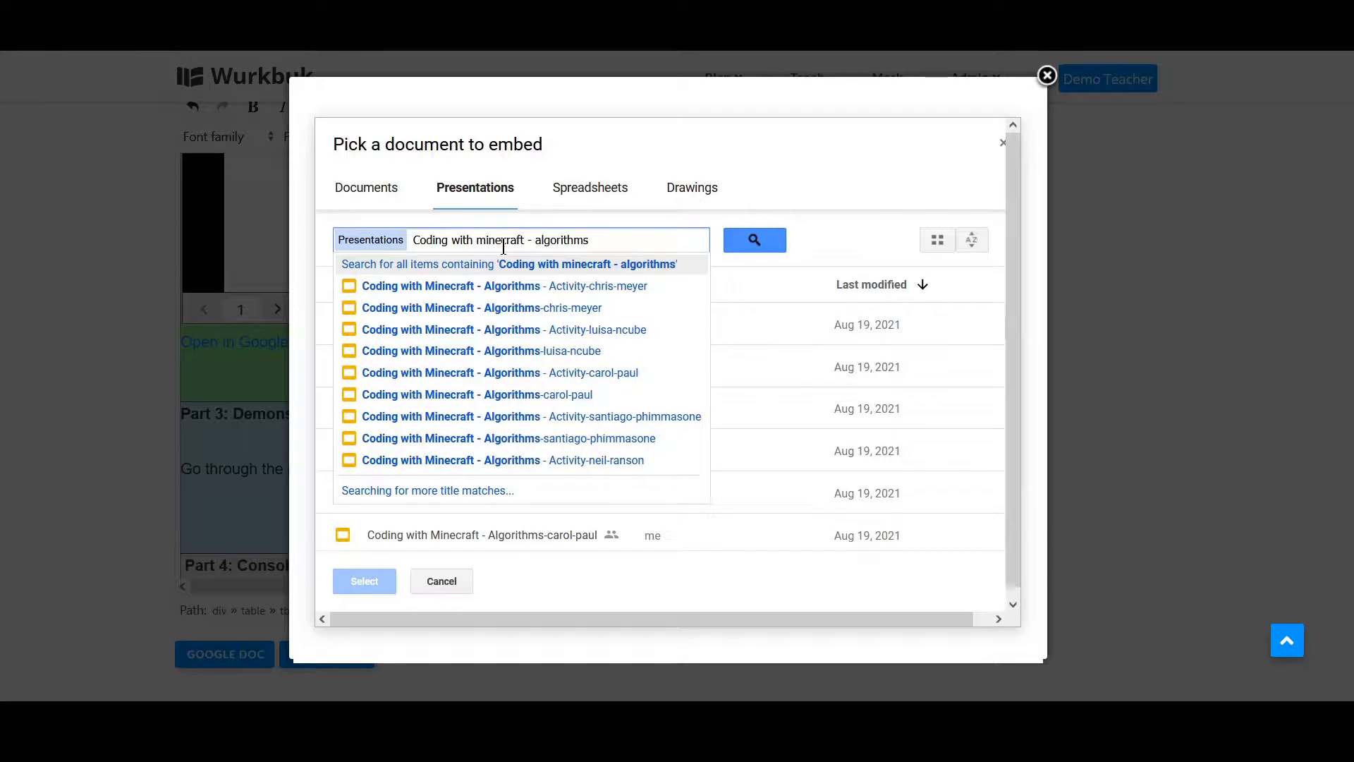
key(Return)
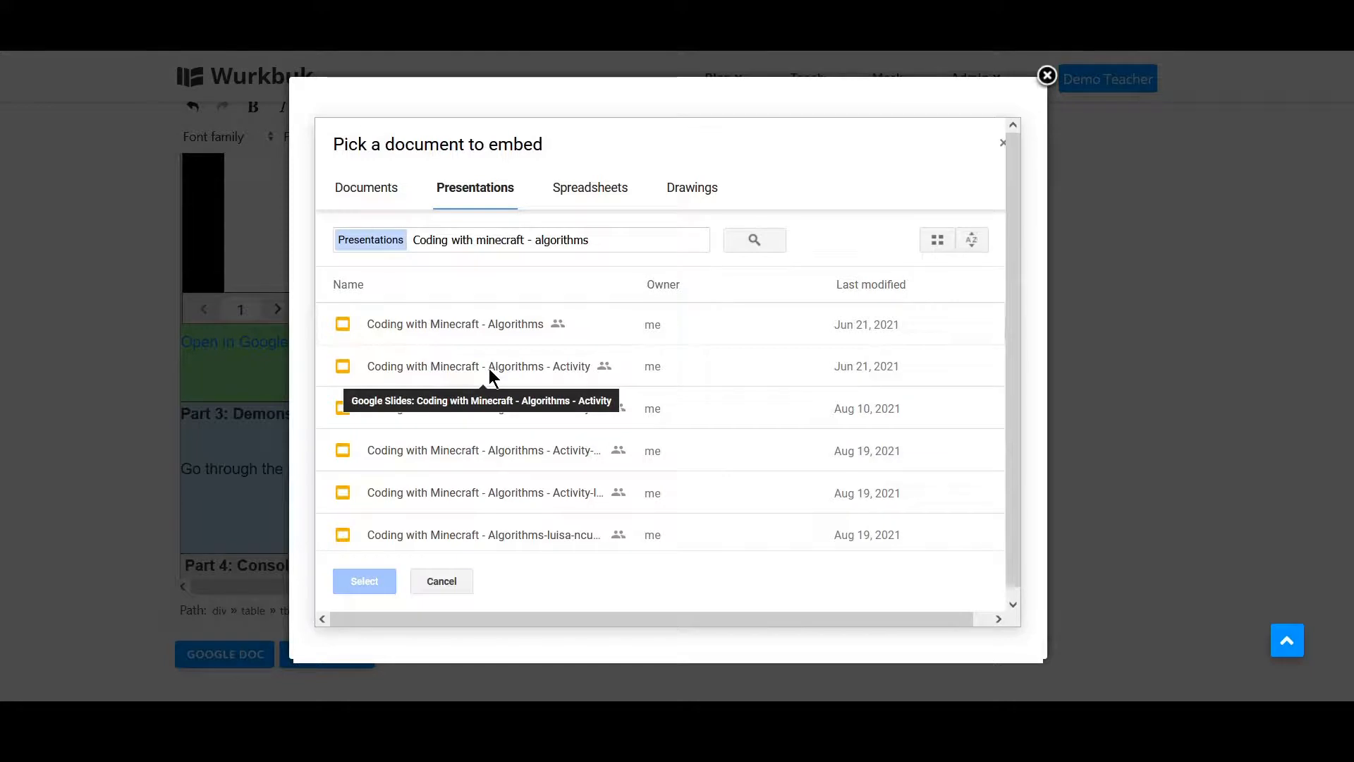
click(489, 368)
click(365, 581)
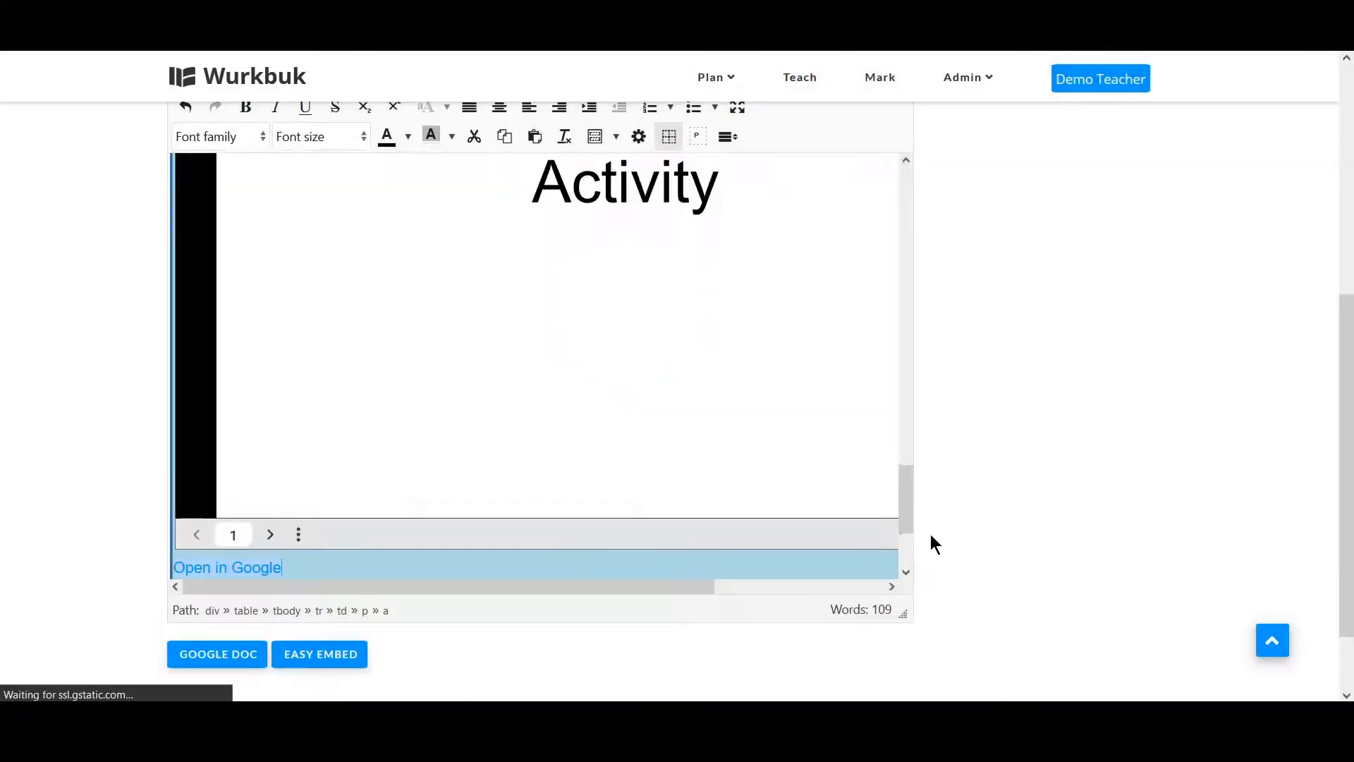
In the Part 4 block, write "Think about the following questions and discuss them in your class.".
drag(907, 505, 908, 466)
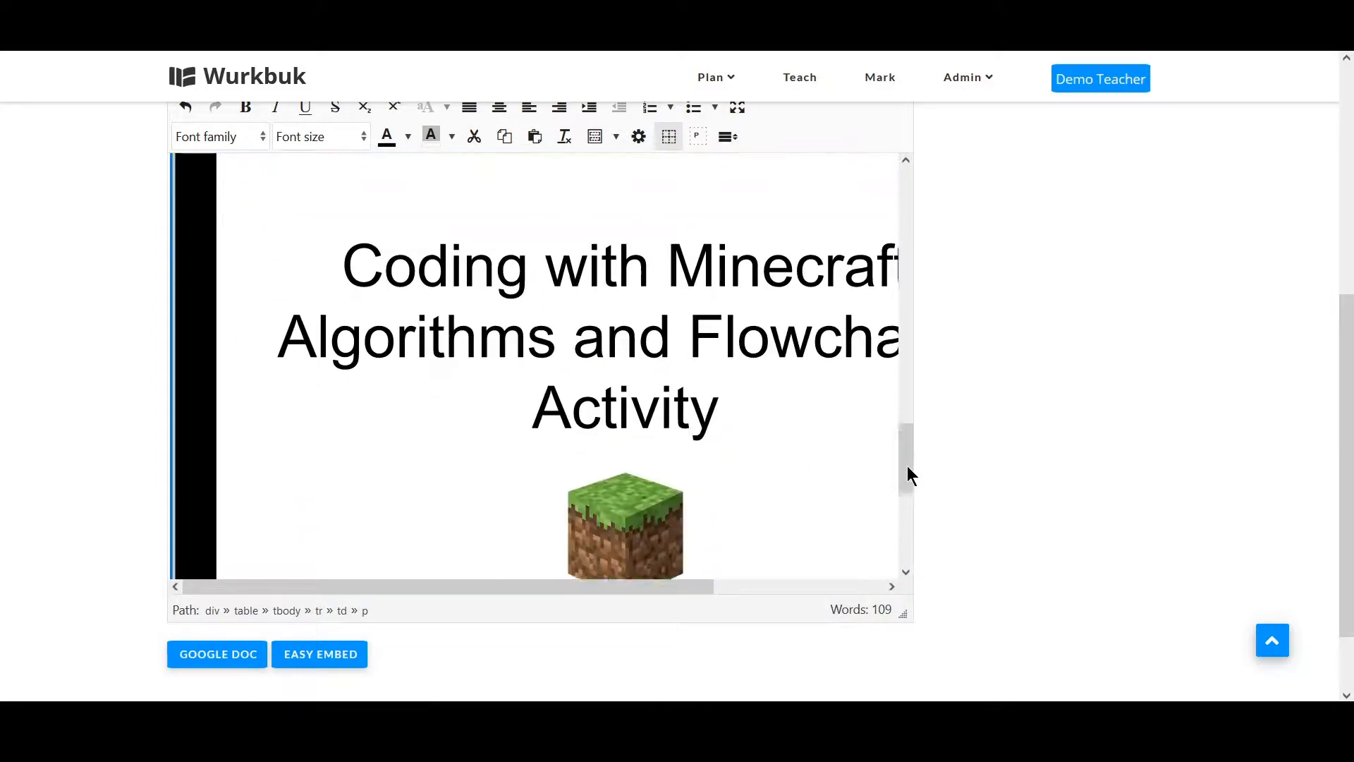
scroll(907, 474, down, 3)
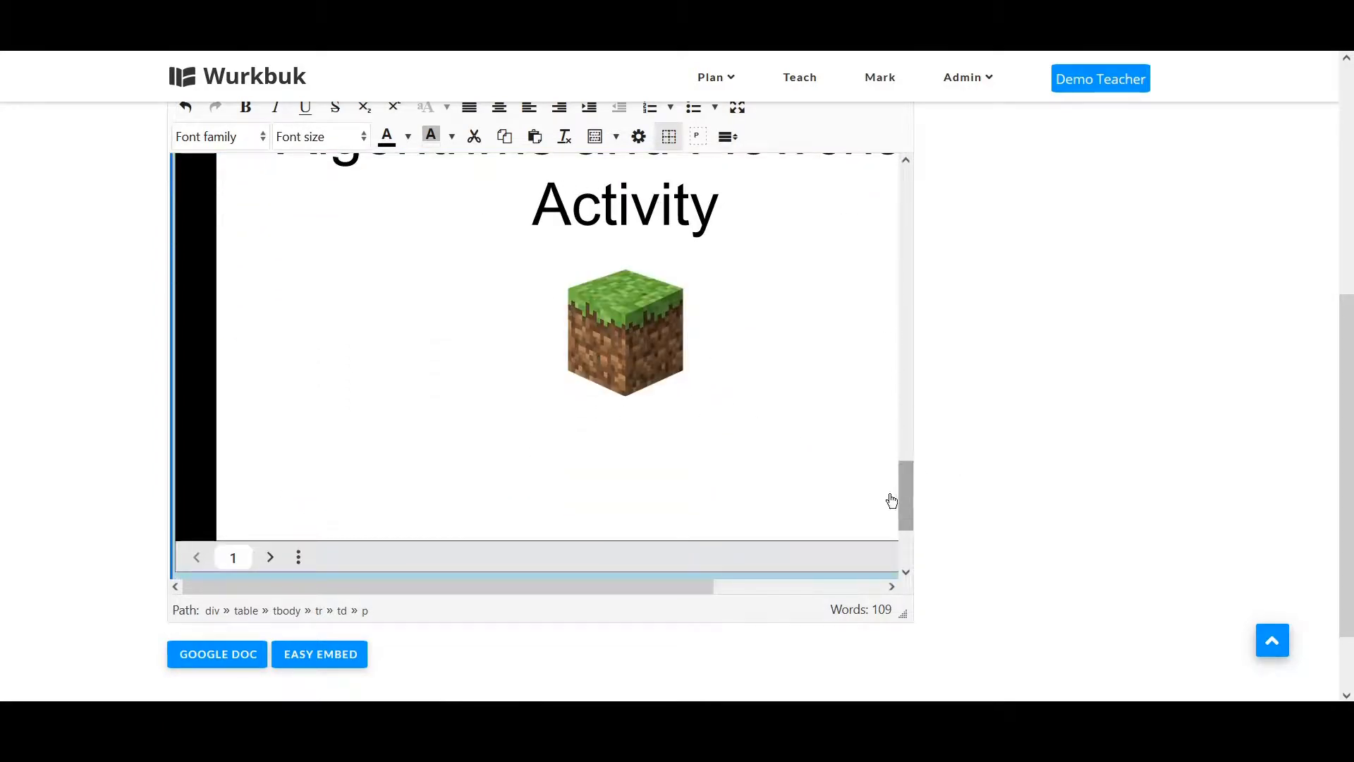
drag(905, 481, 907, 524)
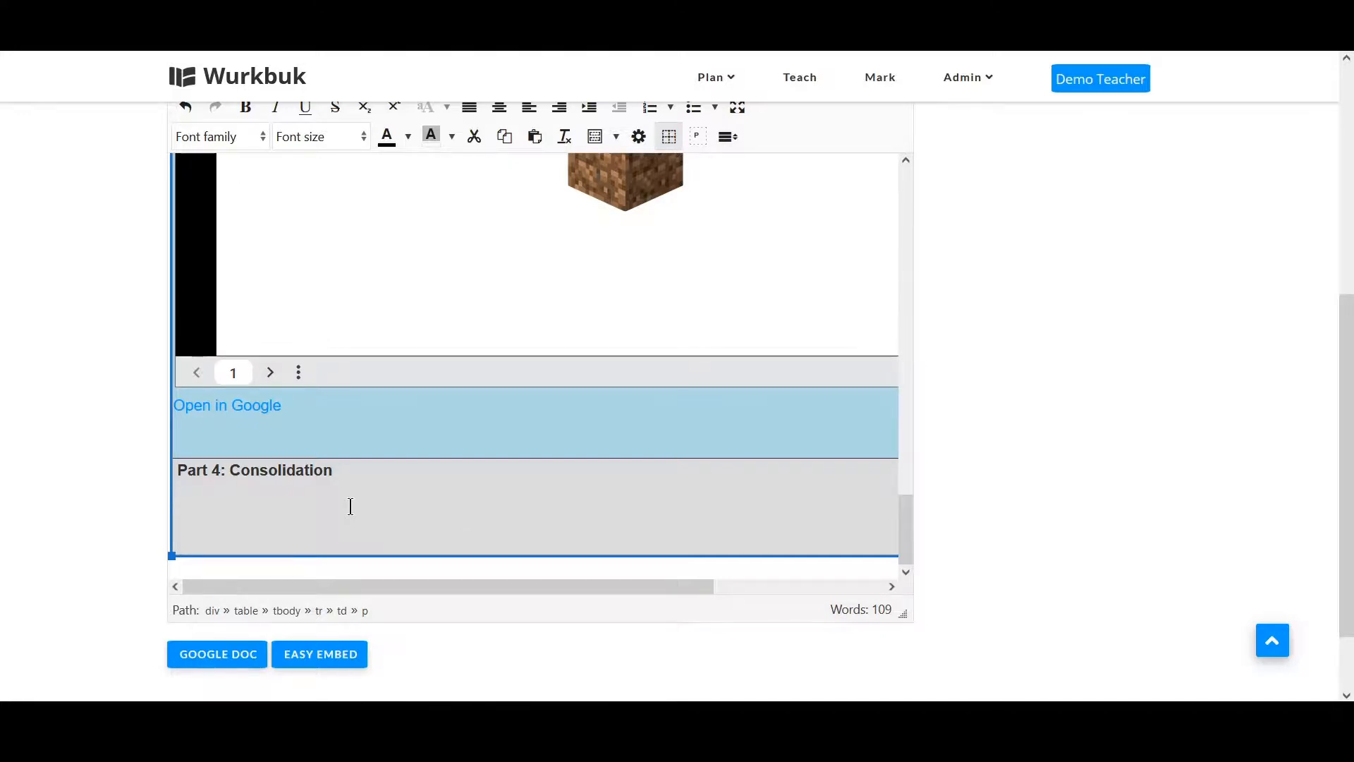
text(nk about the following questions and)
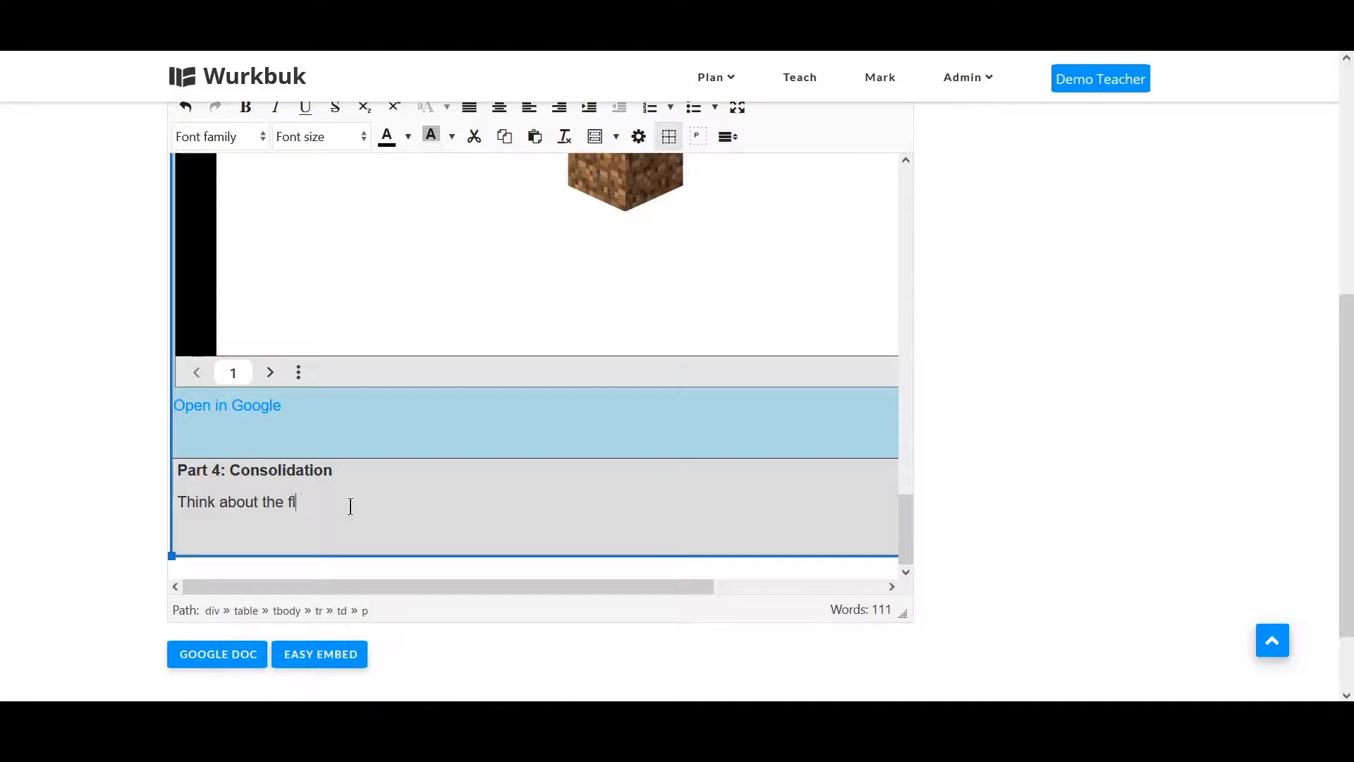
text( discuss them in your class.)
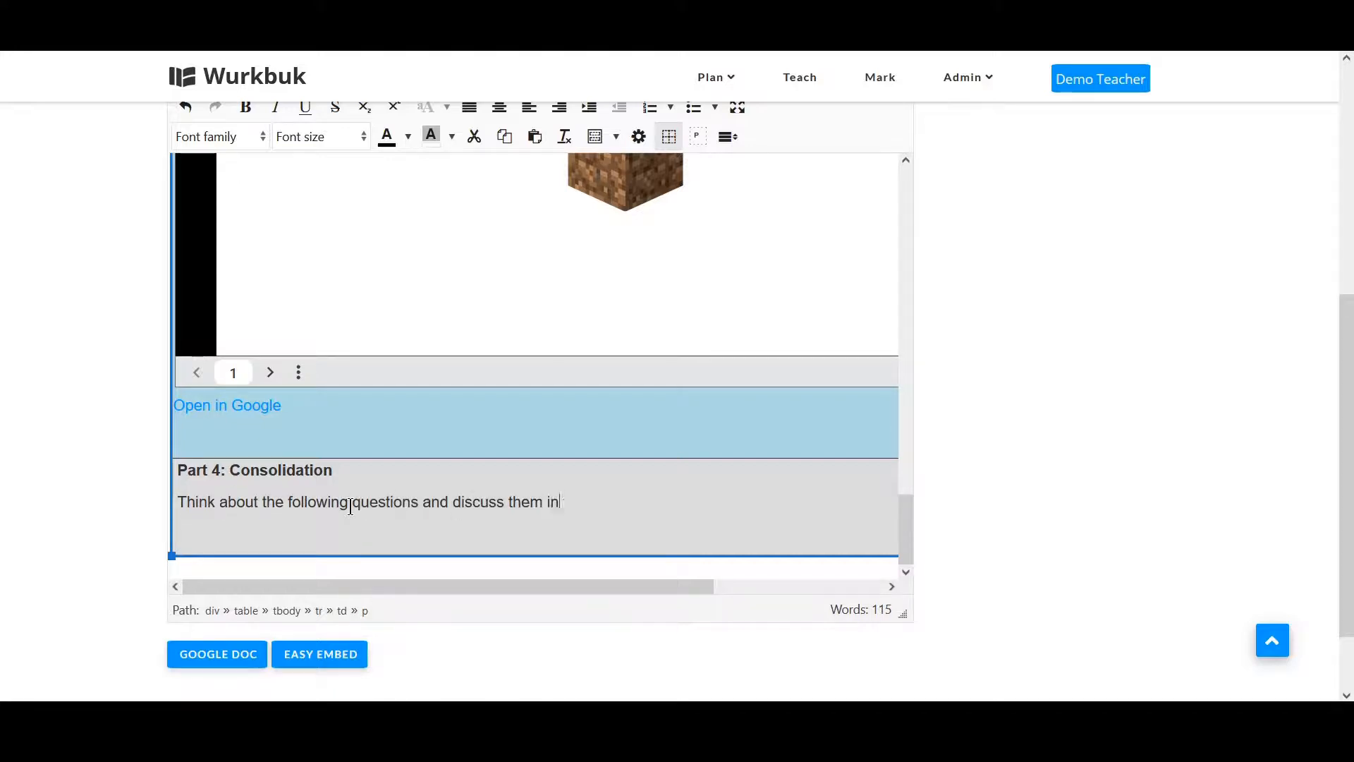
Add four questions on separate lines below it: what an algorithm is, what a flowchart is, the four main blocks, and flowchart versus list.
key(Return)
text(What is an algorithm?)
key(Return)
text(What is a flowchart?)
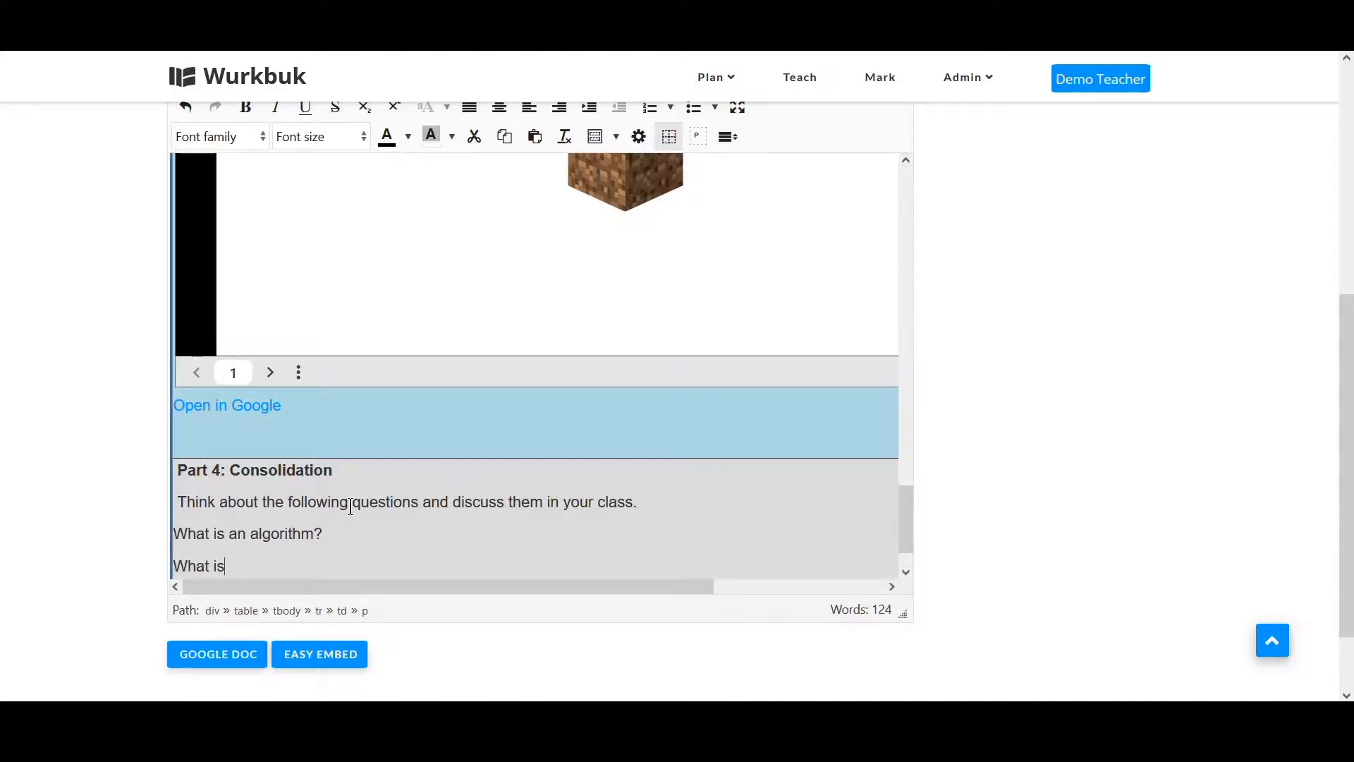
key(Return)
text(What are the four main blocks used to create flowcharts, and what shape are they?)
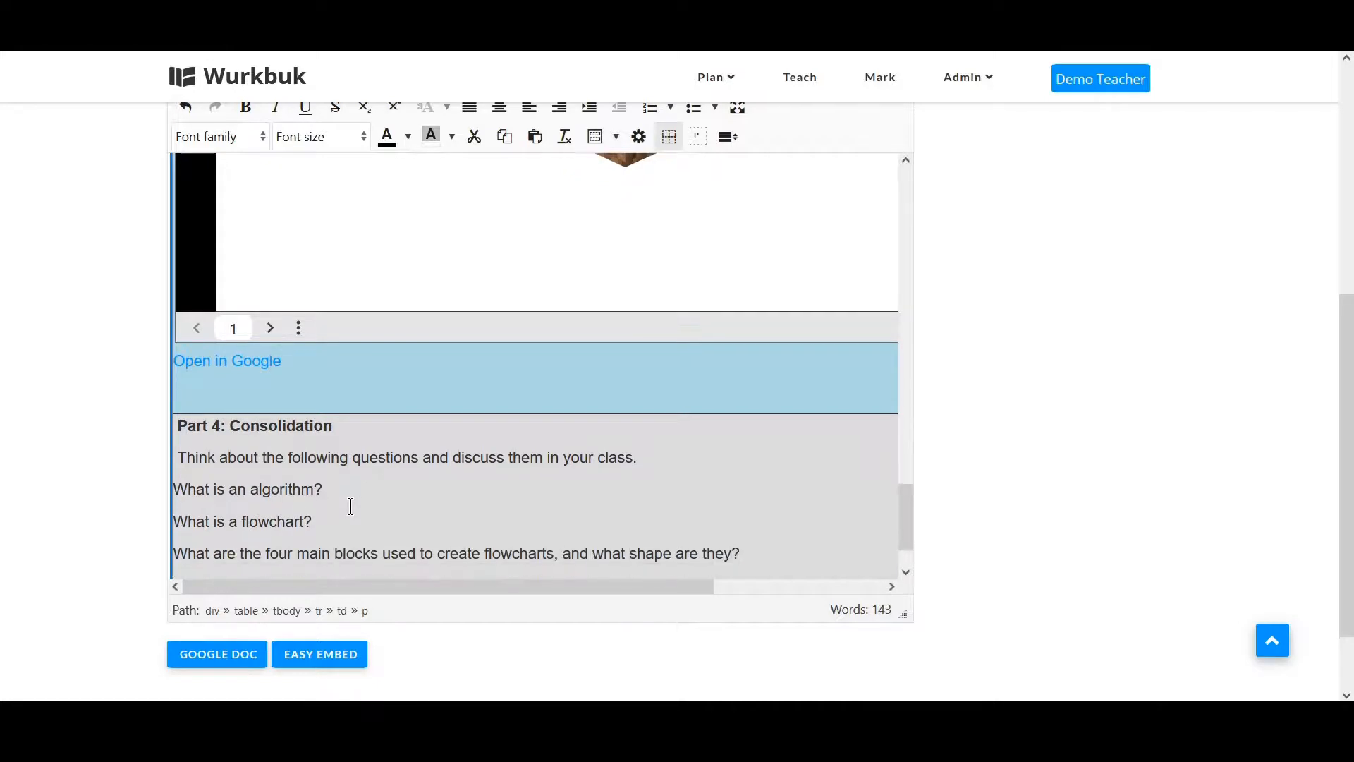
key(Return)
text(Is it ea)
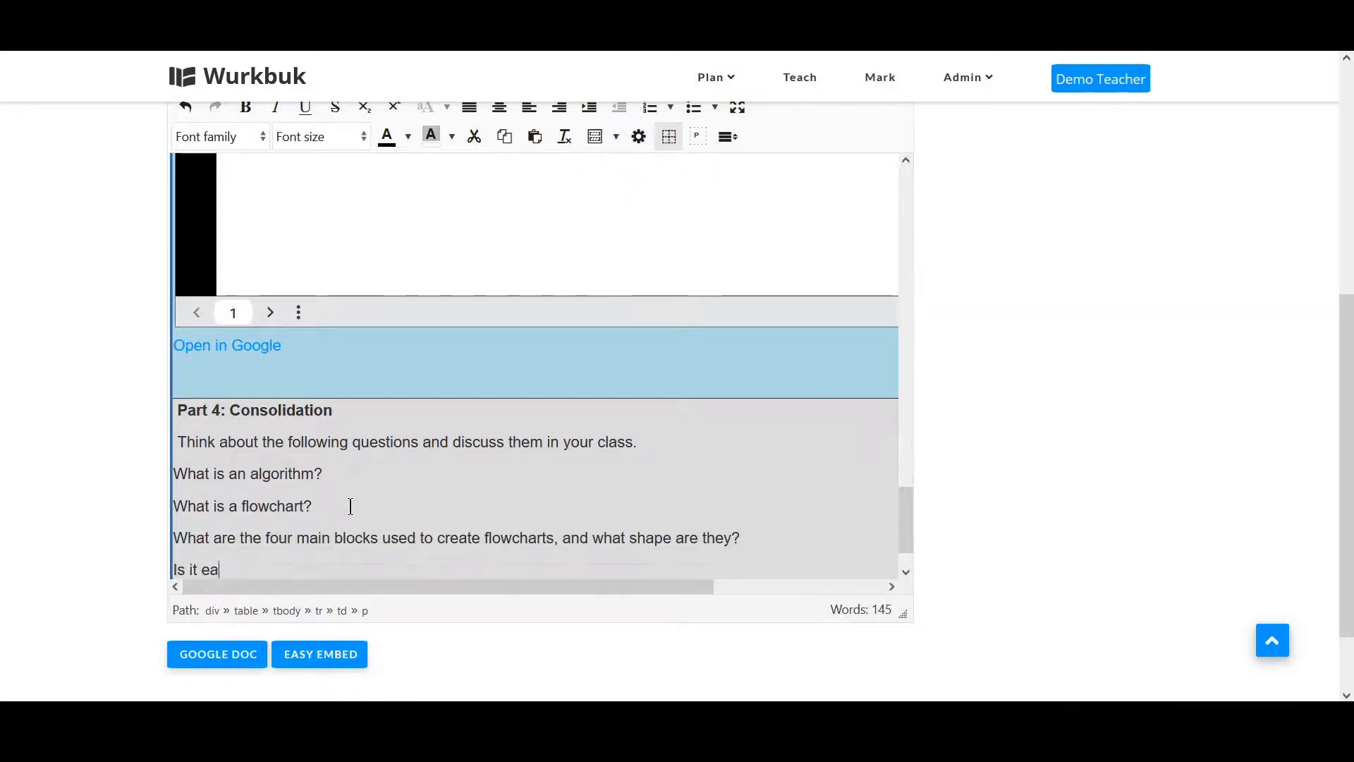
text(sier to understand an algorithm if it is in a flo)
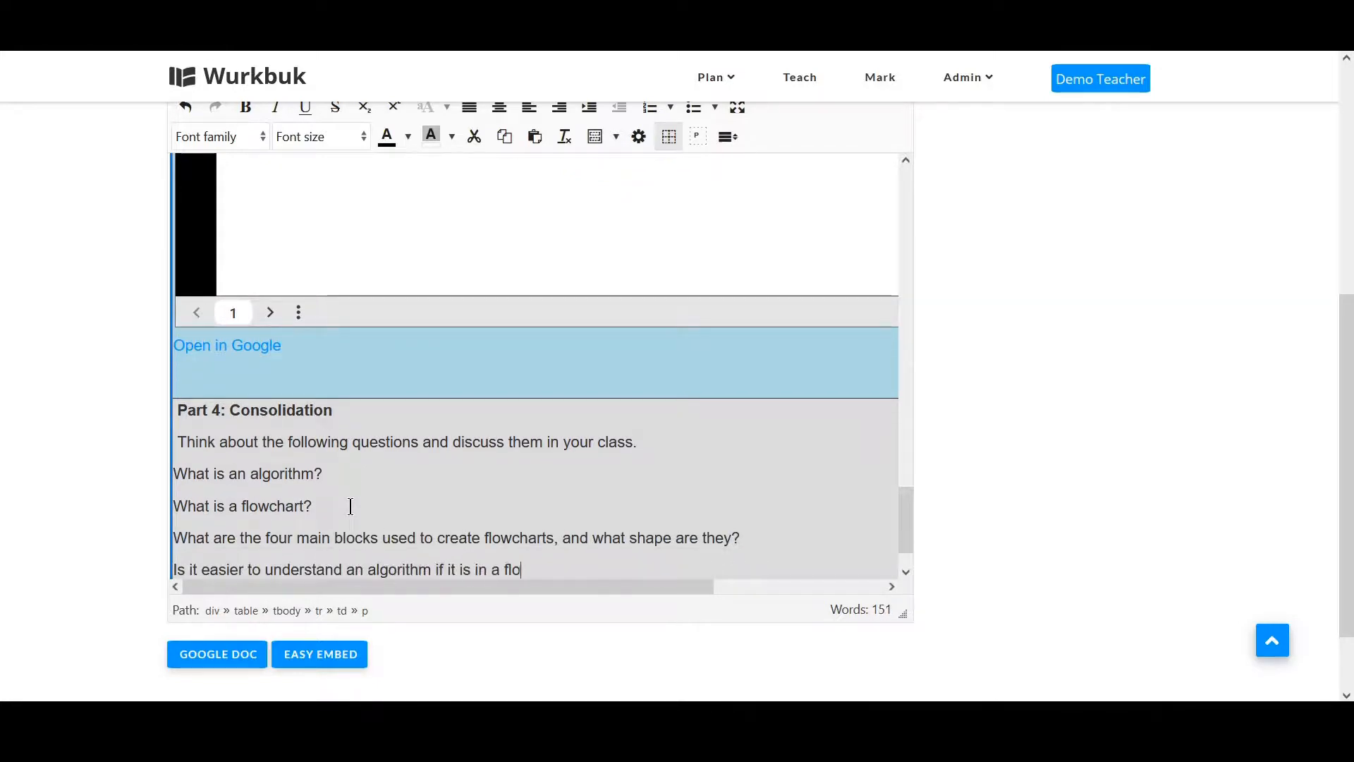
text(wchart, compared to a list of instructions?)
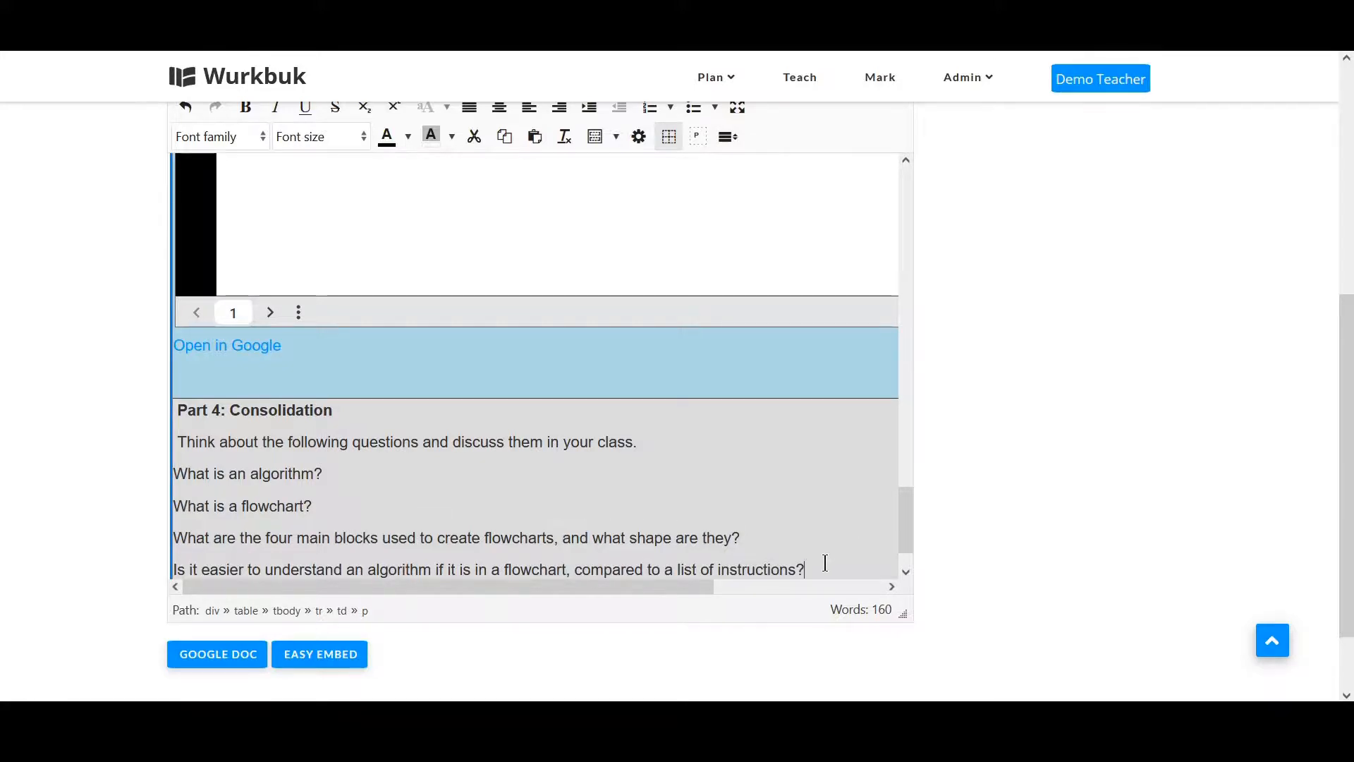
Format the four Part 4 questions as a bulleted list with a 14pt font size.
drag(826, 562, 157, 484)
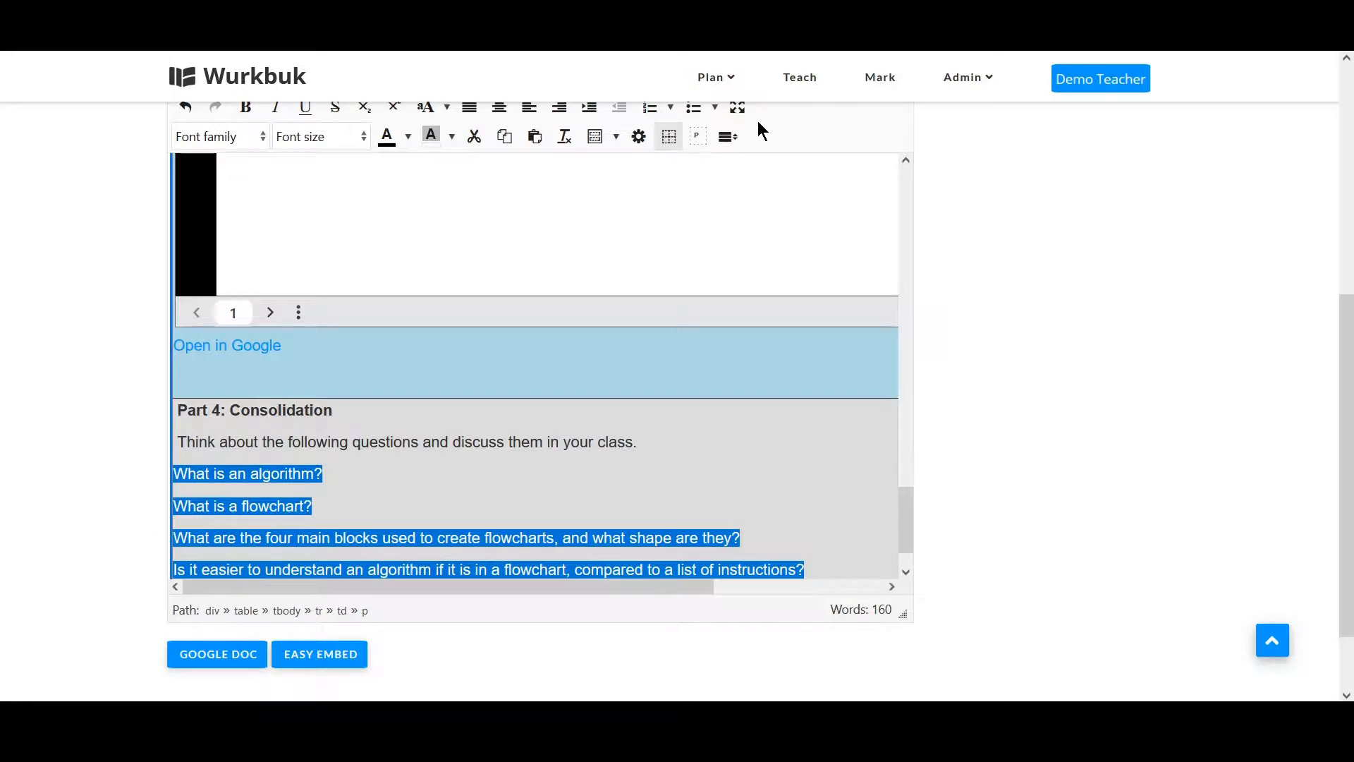
scroll(760, 127, up, 1)
click(694, 122)
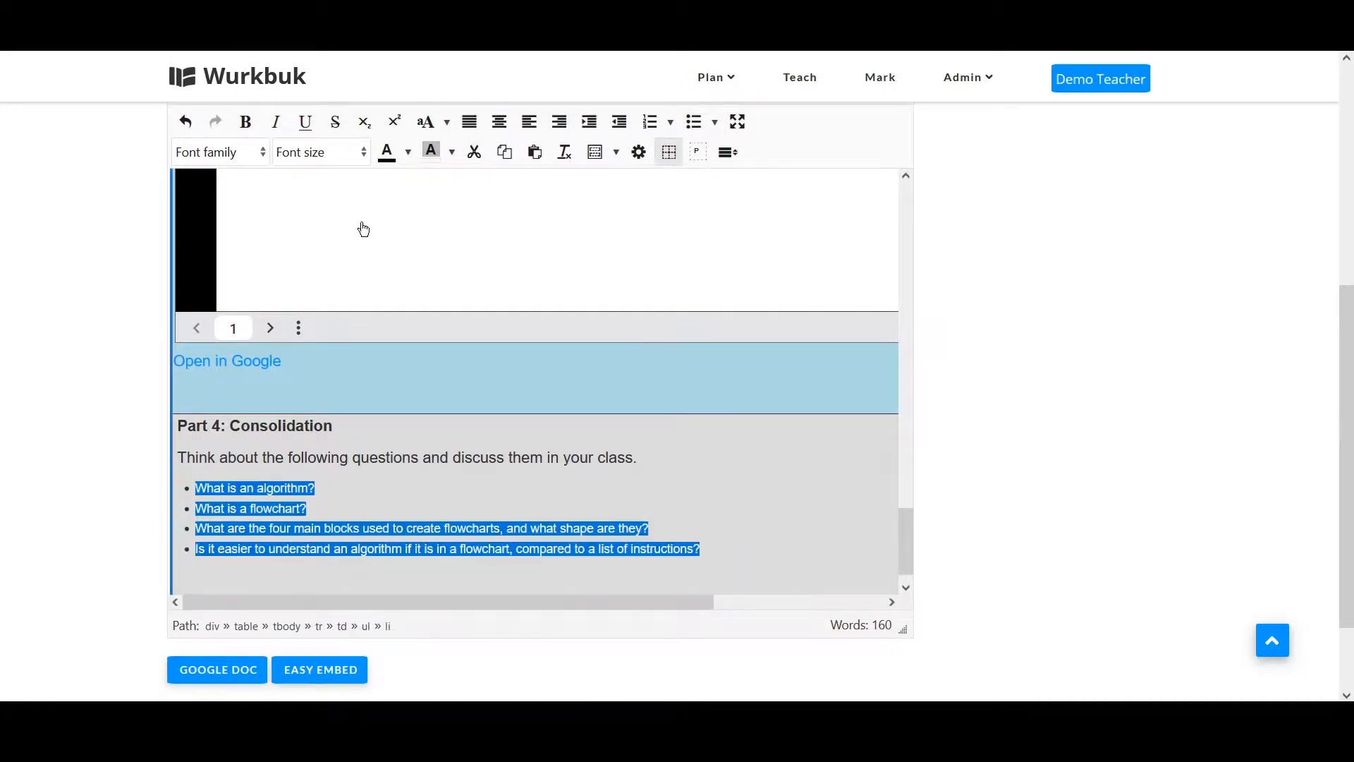
click(318, 153)
click(337, 282)
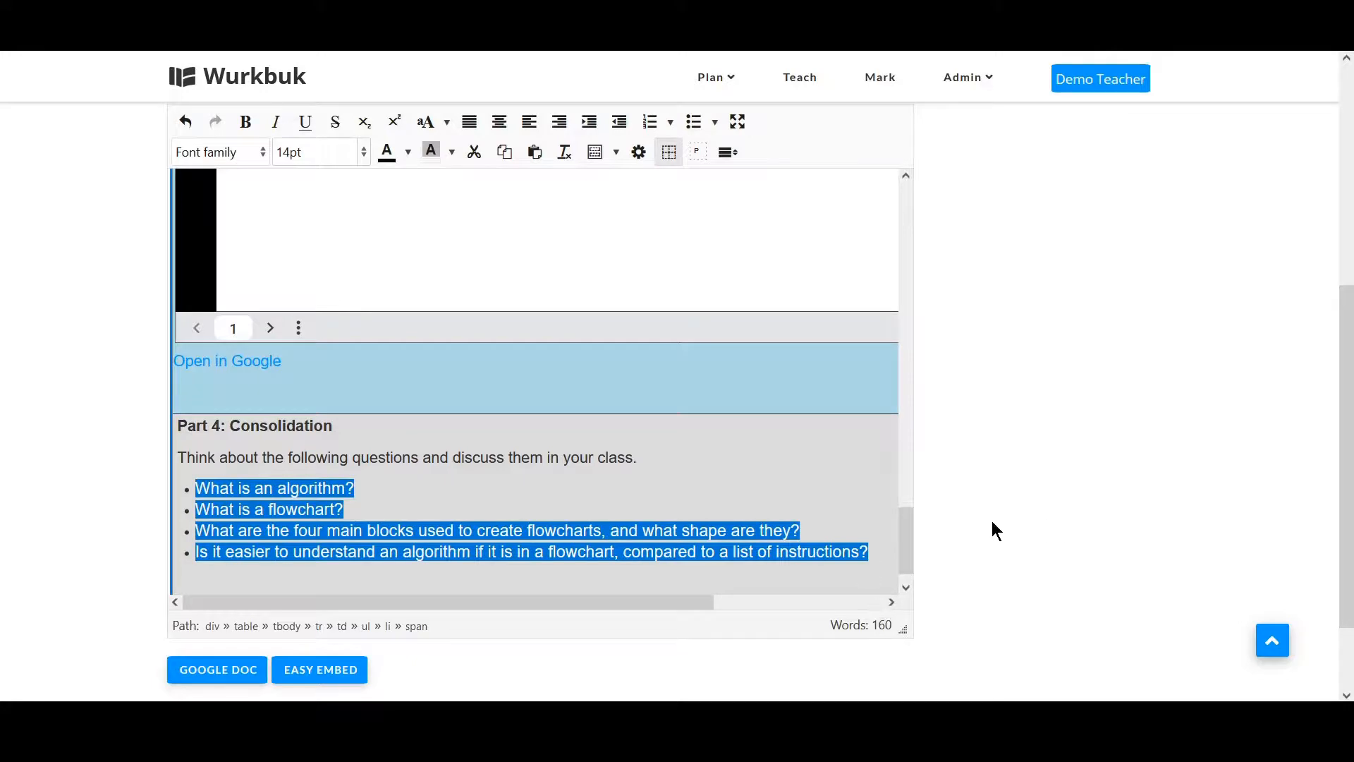
Save the lesson plan.
scroll(984, 521, down, 1)
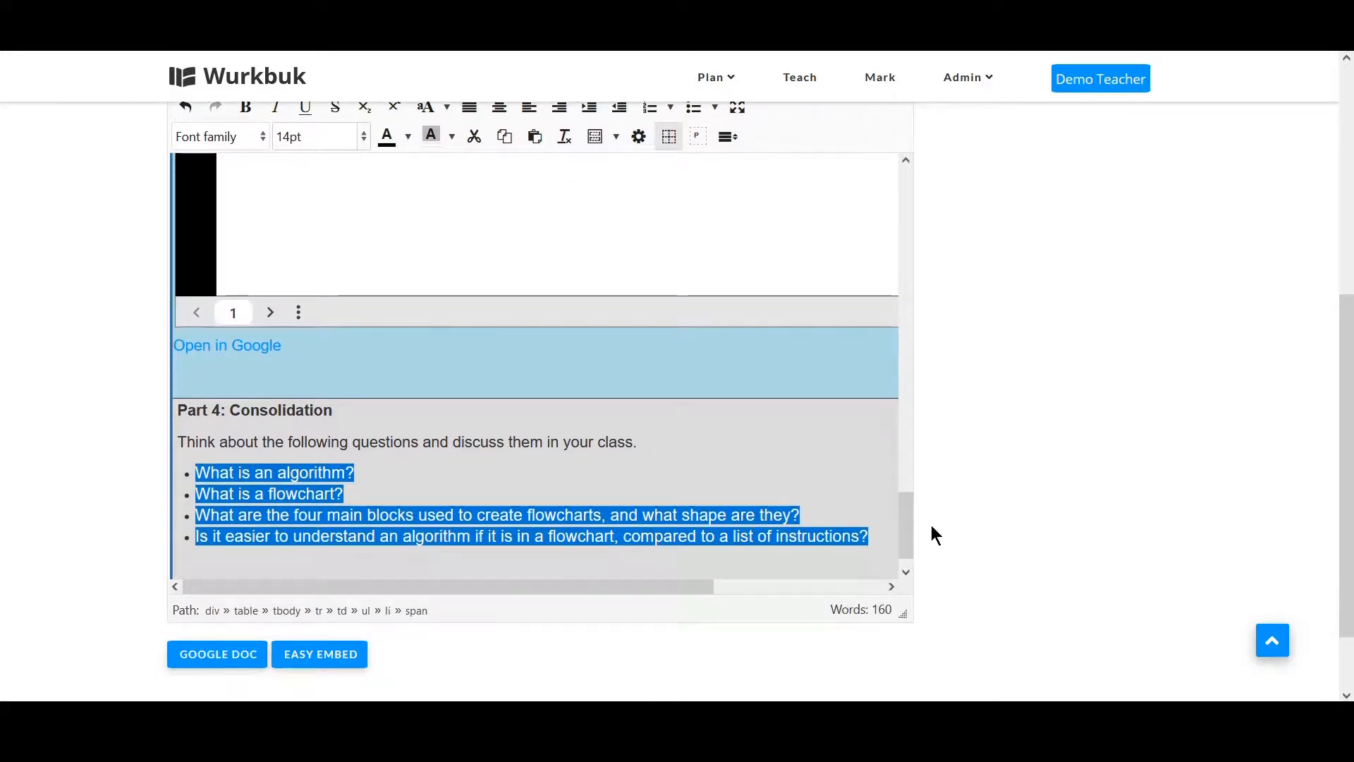
scroll(930, 528, up, 3)
scroll(930, 527, down, 4)
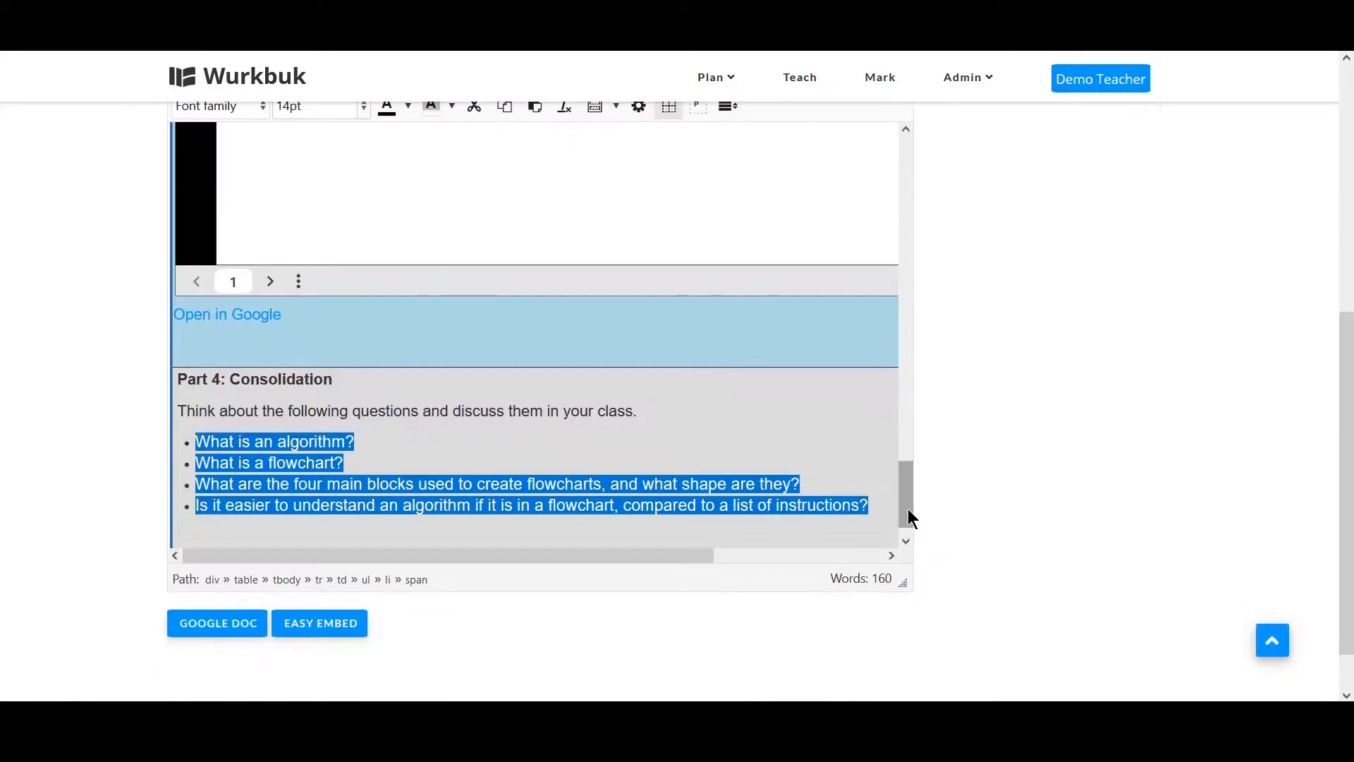
drag(908, 518, 938, 218)
scroll(960, 303, up, 3)
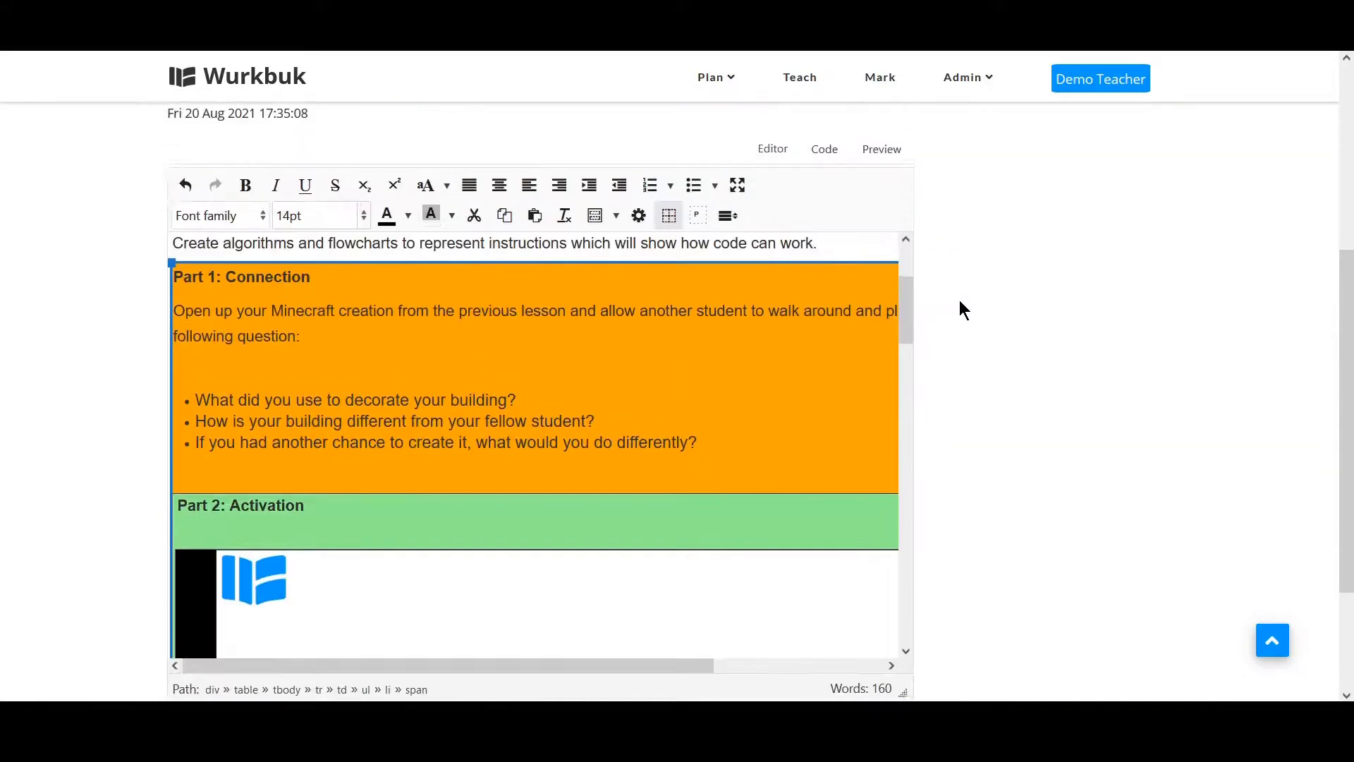
scroll(959, 299, up, 3)
drag(902, 427, 911, 368)
scroll(928, 420, up, 5)
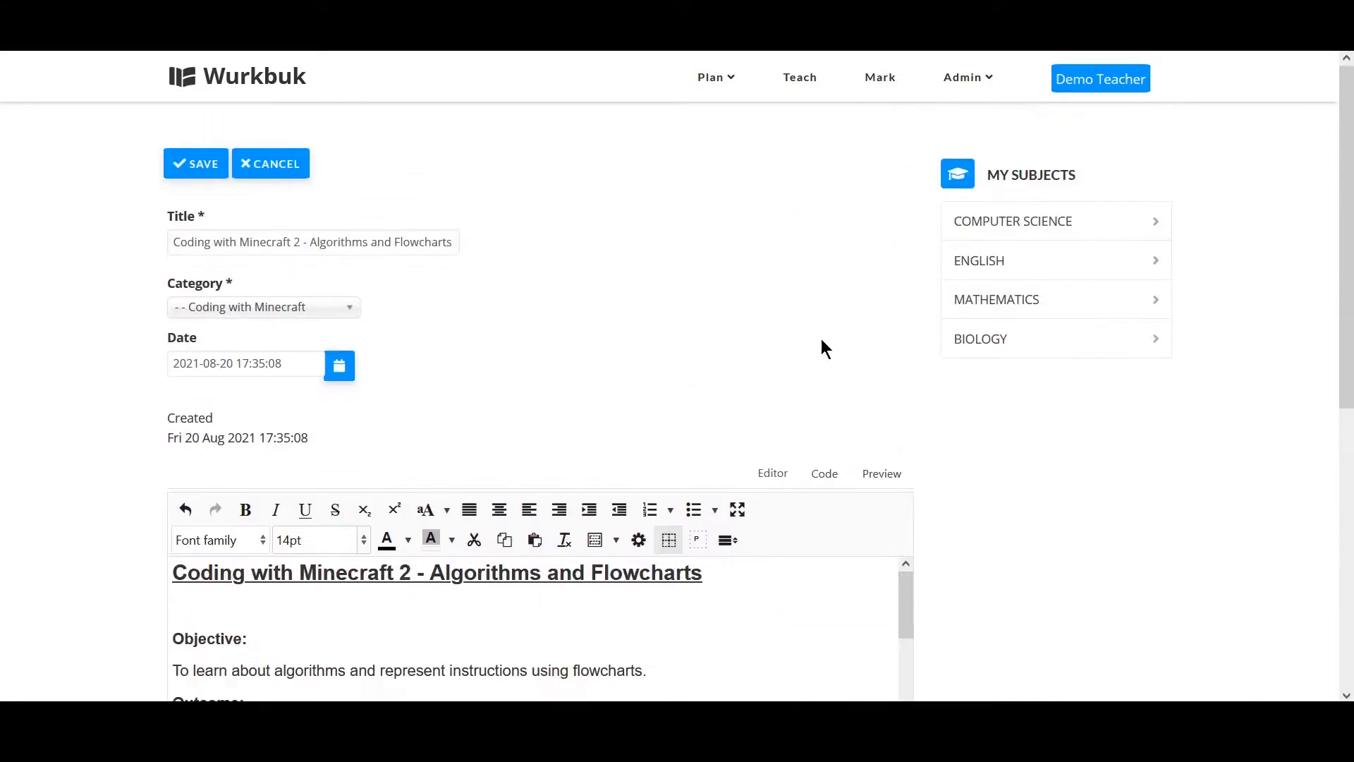
click(200, 167)
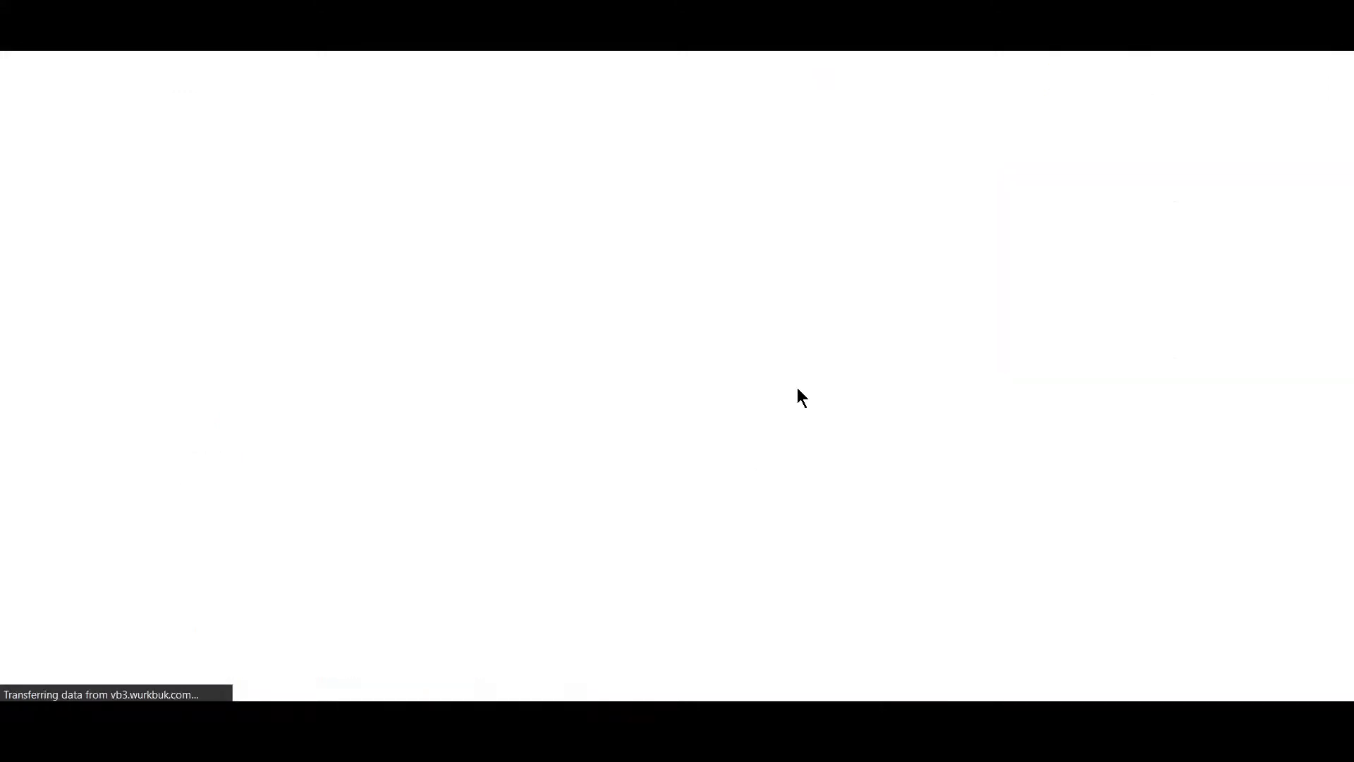
scroll(797, 388, down, 3)
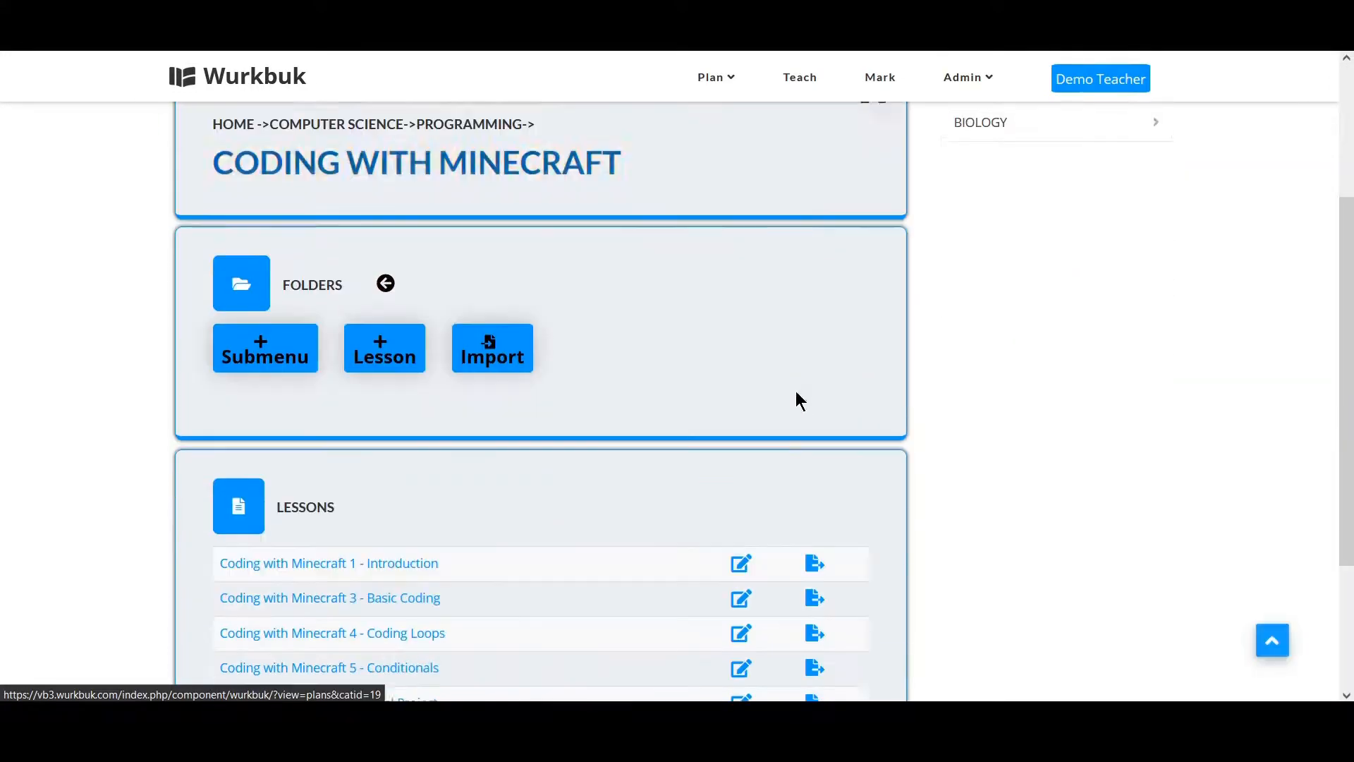
Open the Coding with Minecraft 2 - Algorithms and Flowcharts lesson from the lessons list and dismiss its Teach dialog.
scroll(796, 401, down, 3)
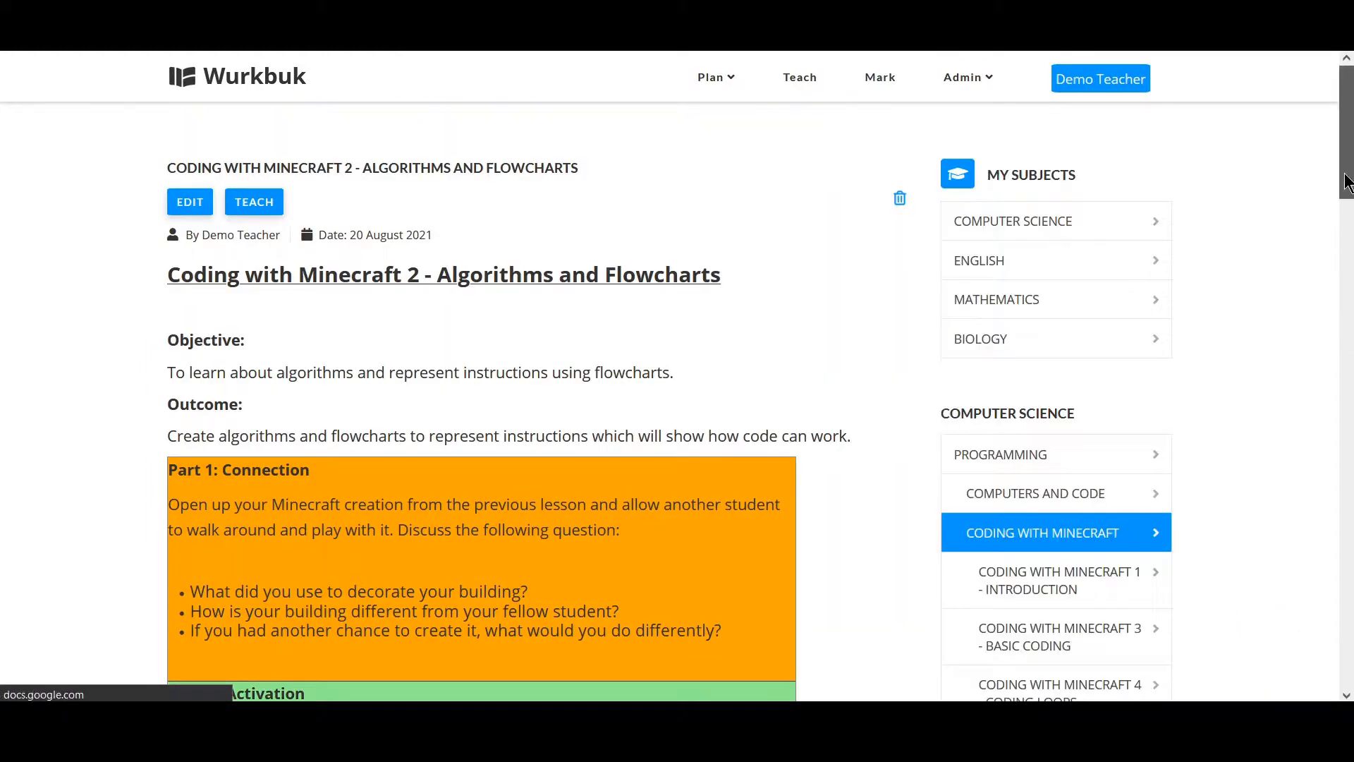
drag(1346, 185, 1327, 113)
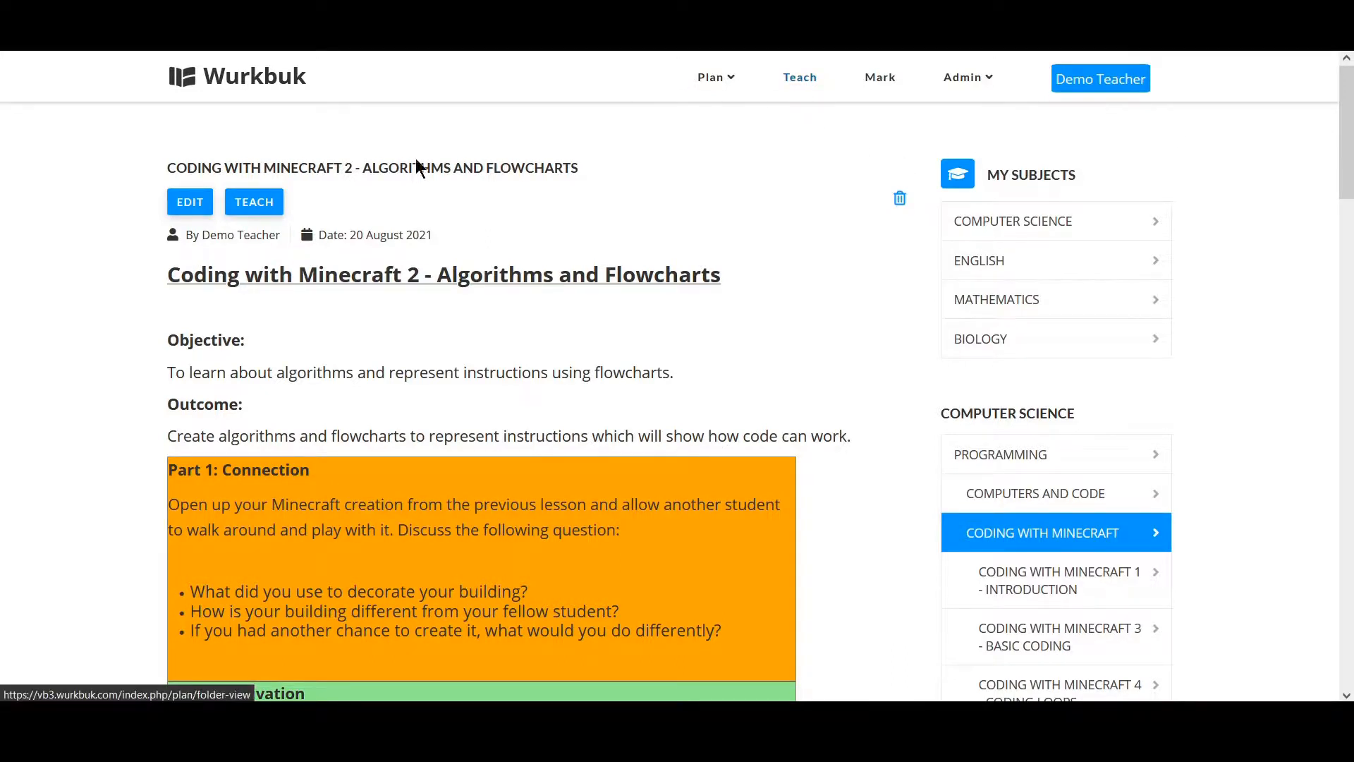
click(263, 212)
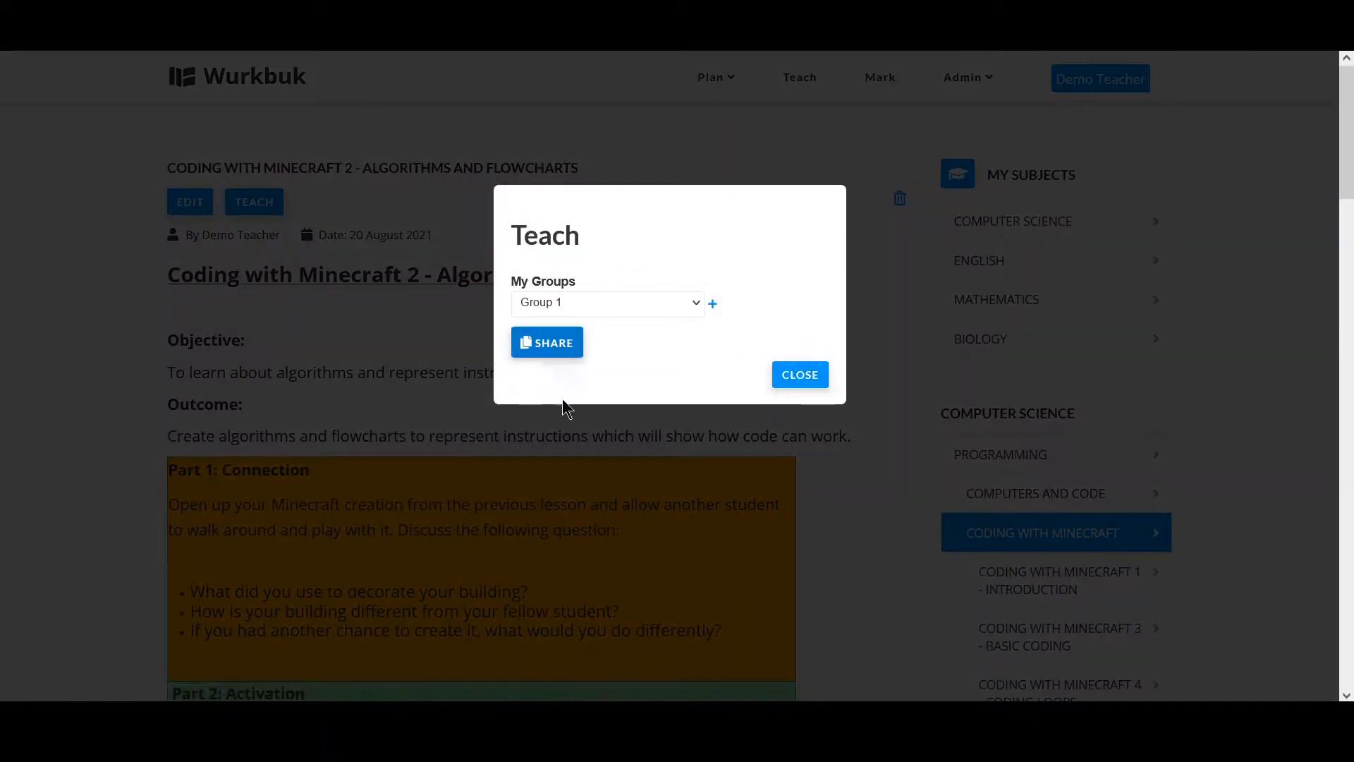
click(808, 383)
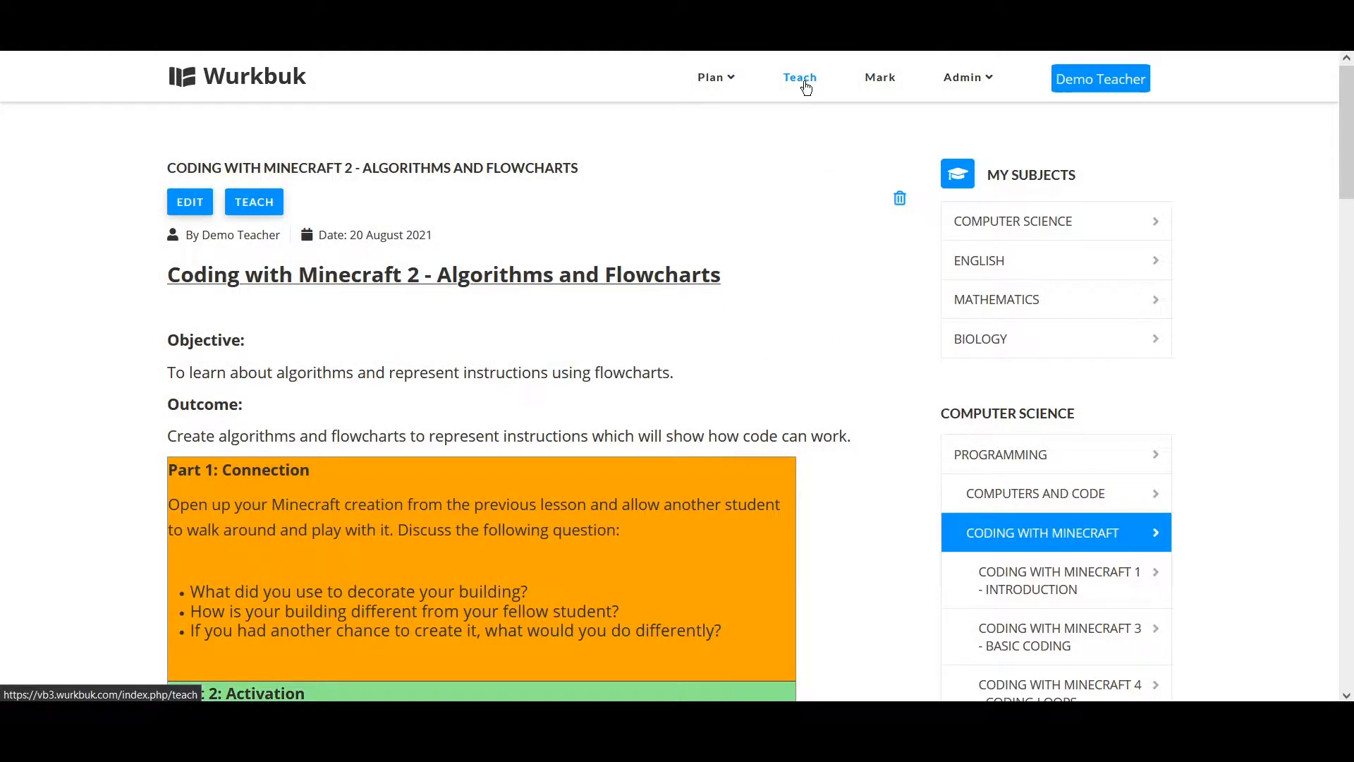
Go to the Teach page and browse the calendar view of previously set lessons.
click(801, 80)
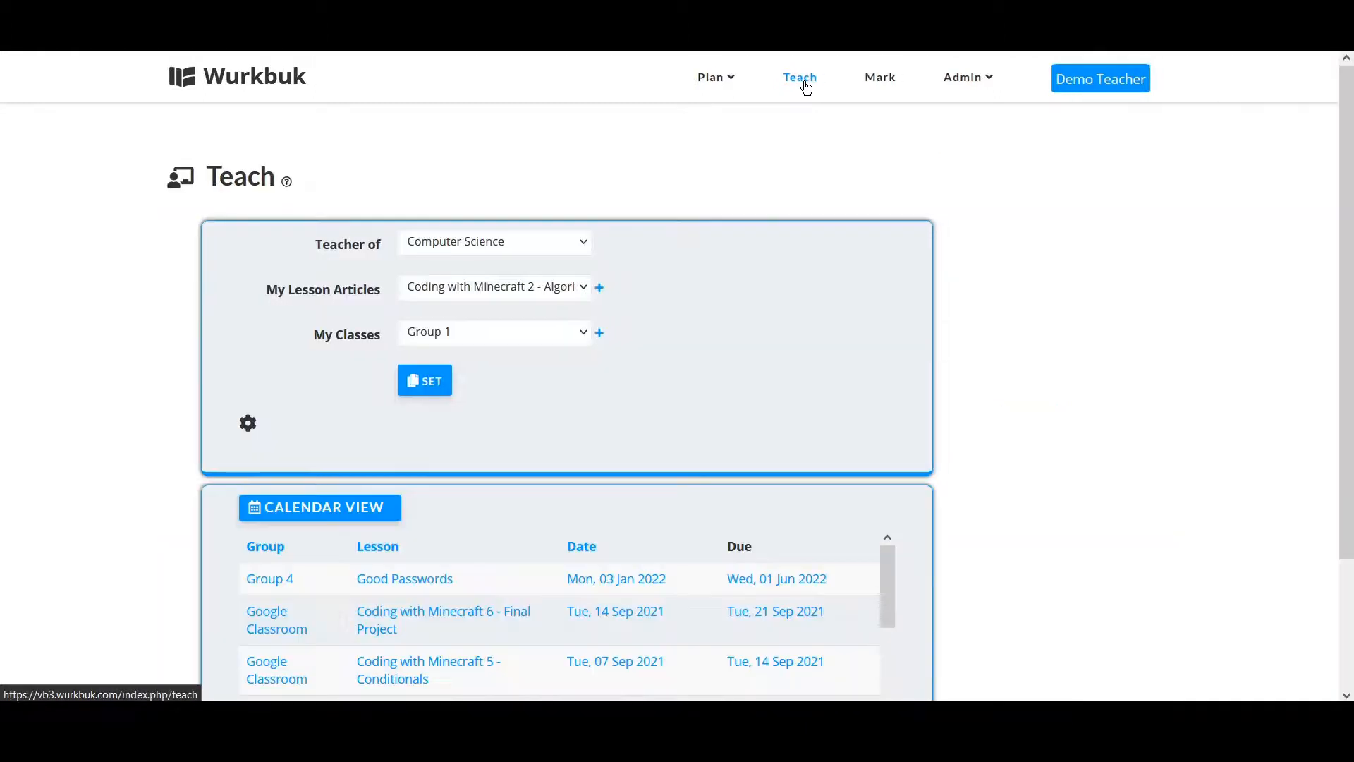
drag(1346, 176, 1346, 317)
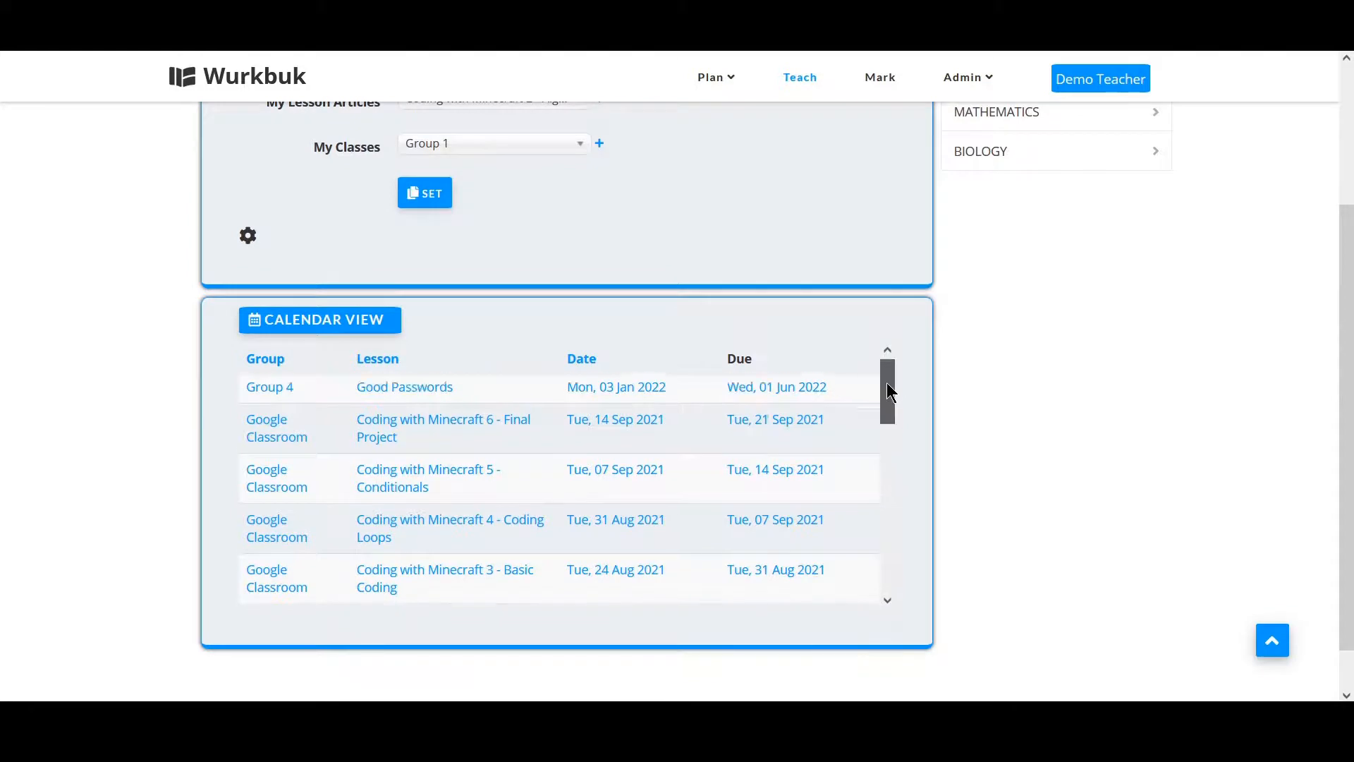
mouse_move(888, 383)
mouse_down()
mouse_move(881, 573)
mouse_move(897, 527)
mouse_move(887, 383)
mouse_up()
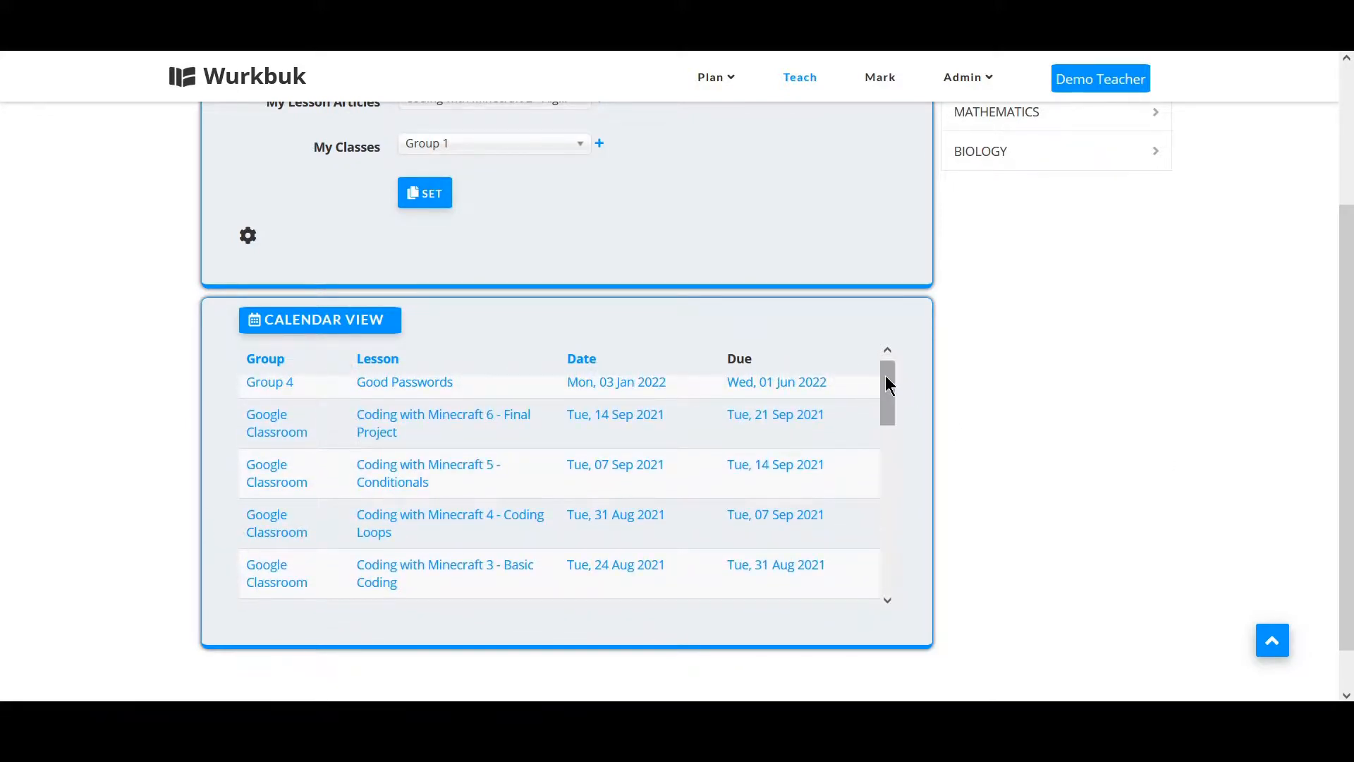
mouse_move(886, 381)
mouse_down()
mouse_move(890, 426)
mouse_move(891, 396)
mouse_up()
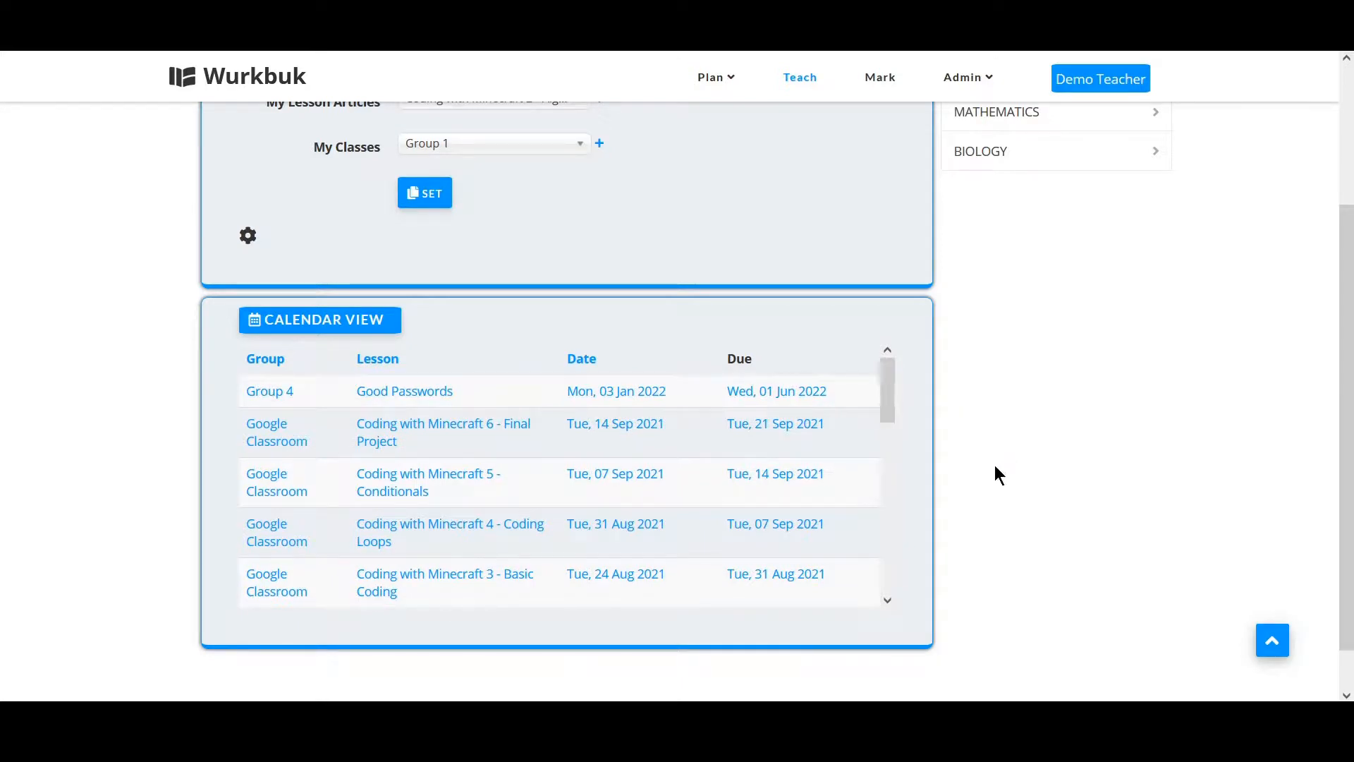
scroll(996, 467, up, 1)
scroll(995, 464, up, 1)
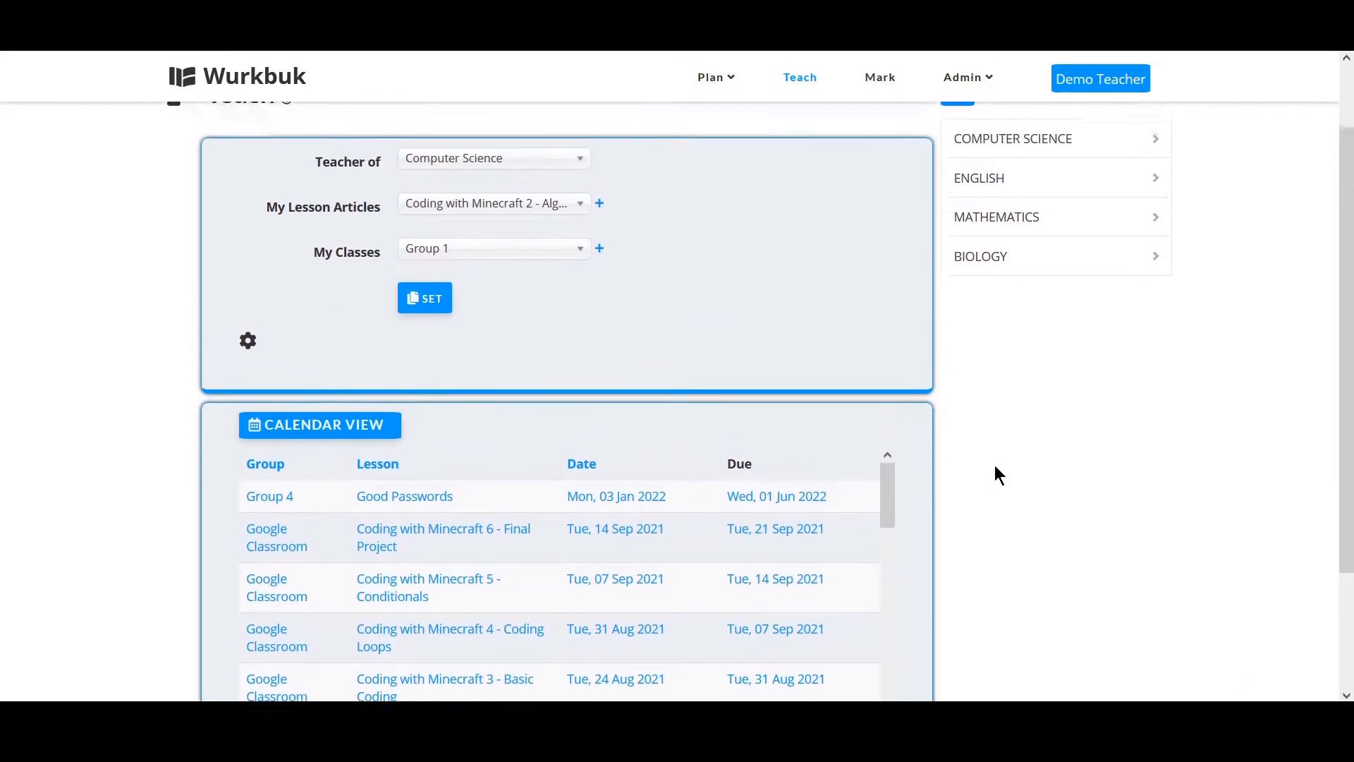
Choose the Coding with Minecraft 2 lesson article and the Google Classroom class for teaching.
click(452, 215)
click(450, 212)
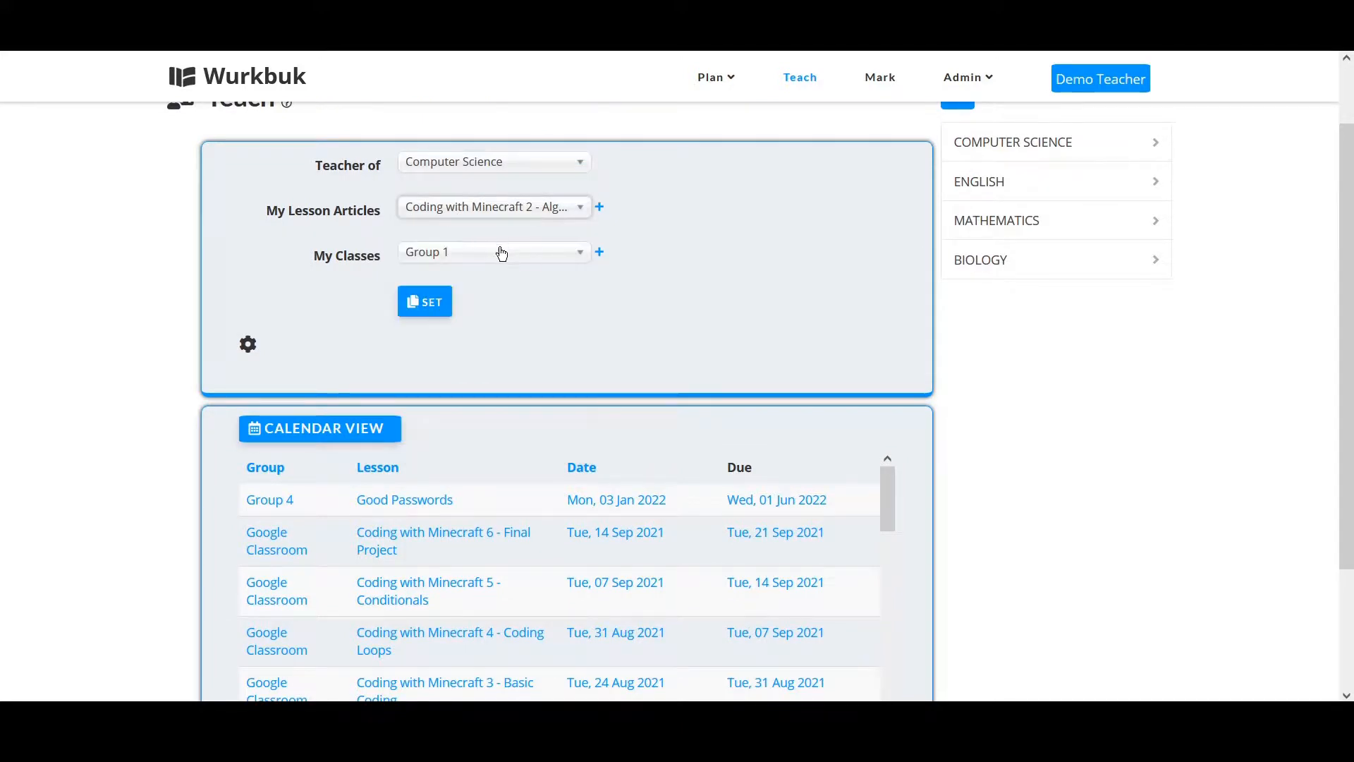
click(466, 259)
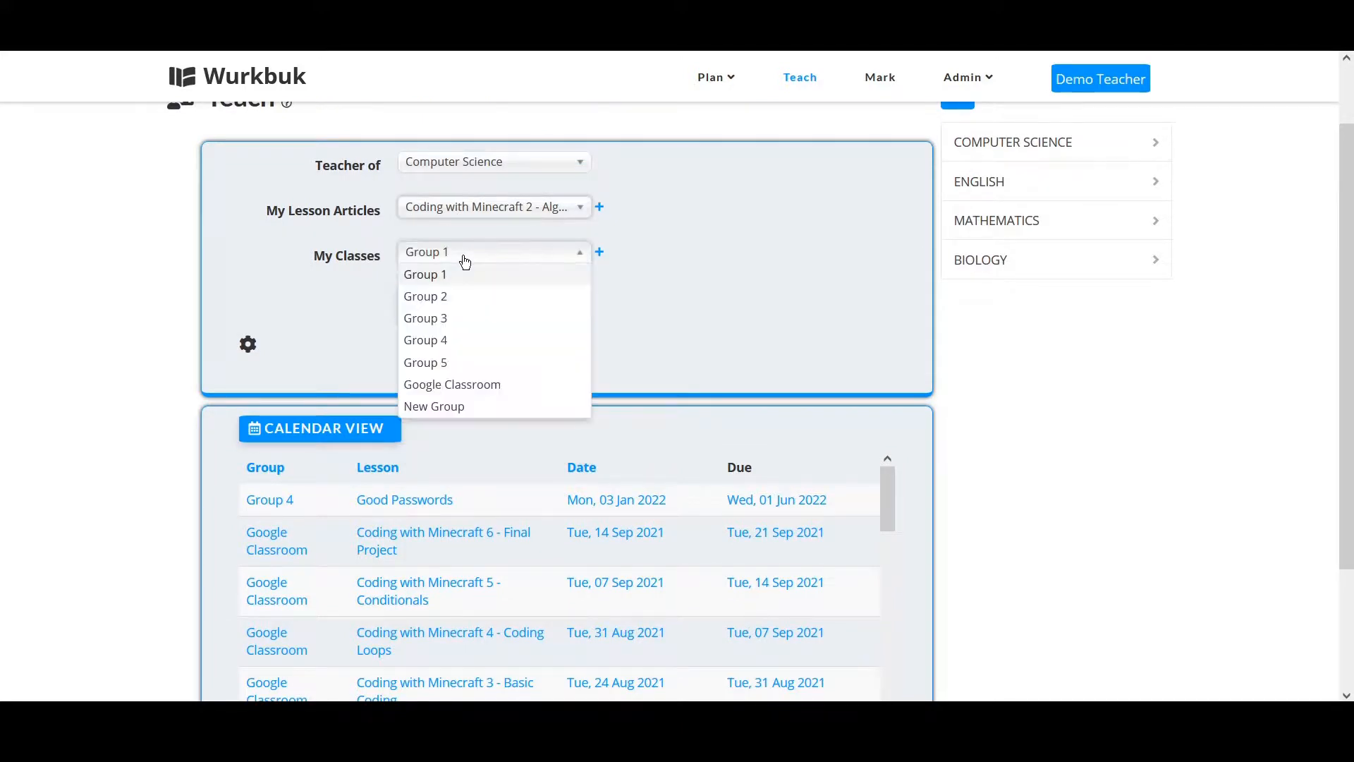
click(474, 392)
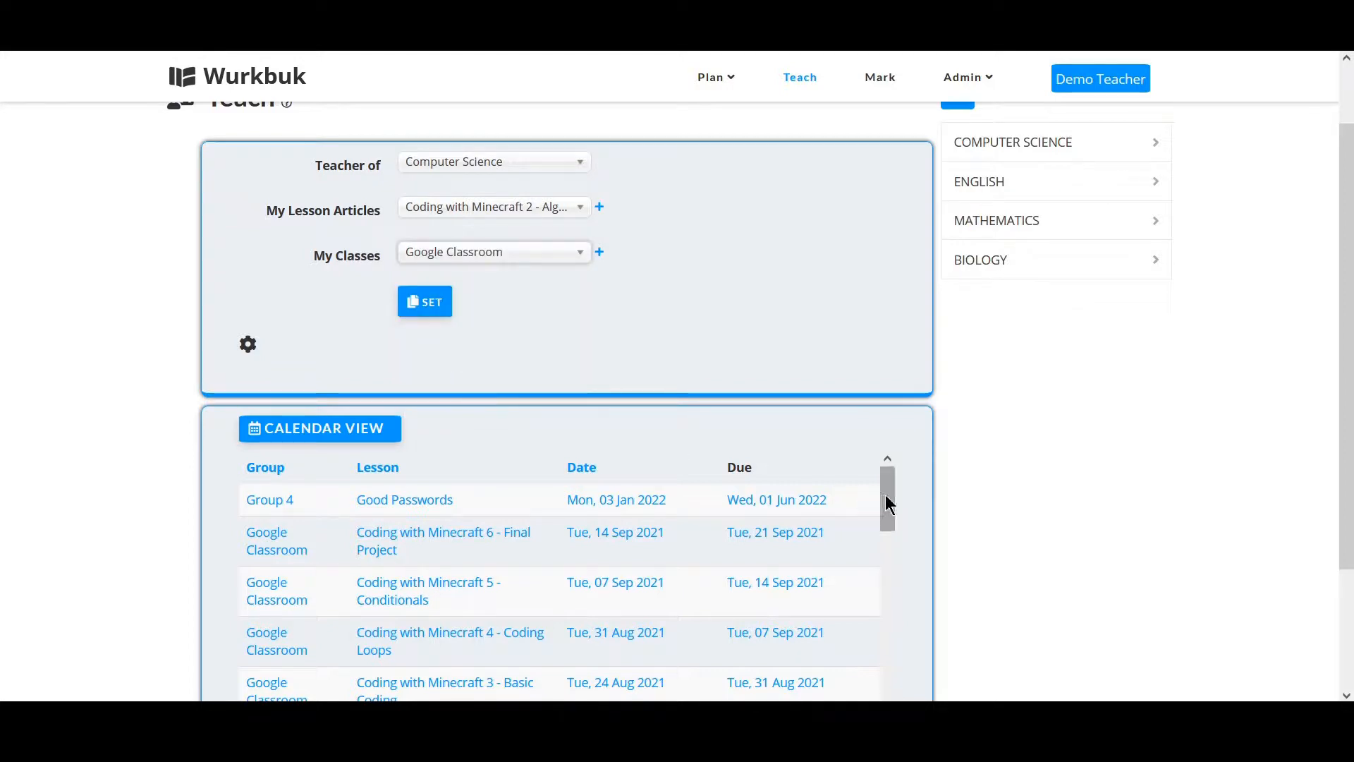
drag(885, 495, 890, 529)
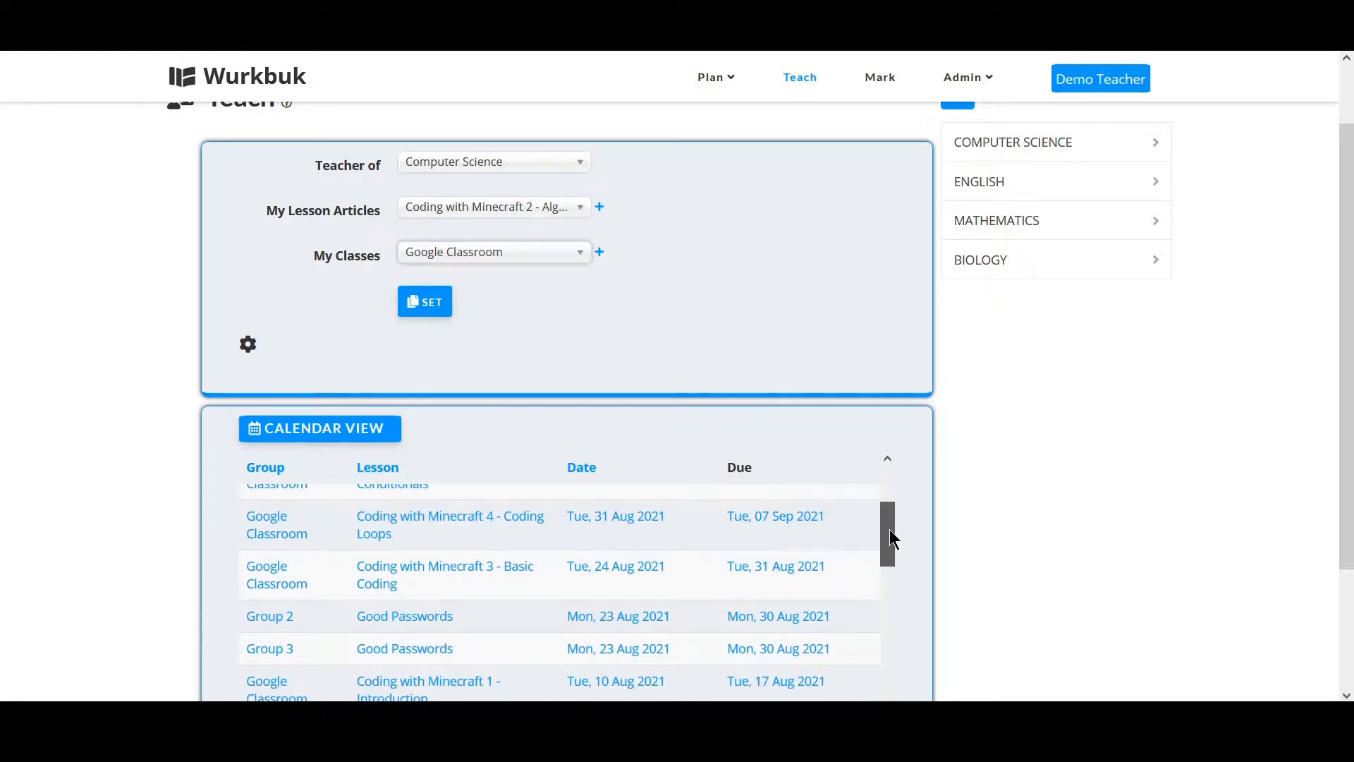
drag(890, 529, 338, 376)
Open the teaching settings and set the set date to 17 August 2021.
click(249, 343)
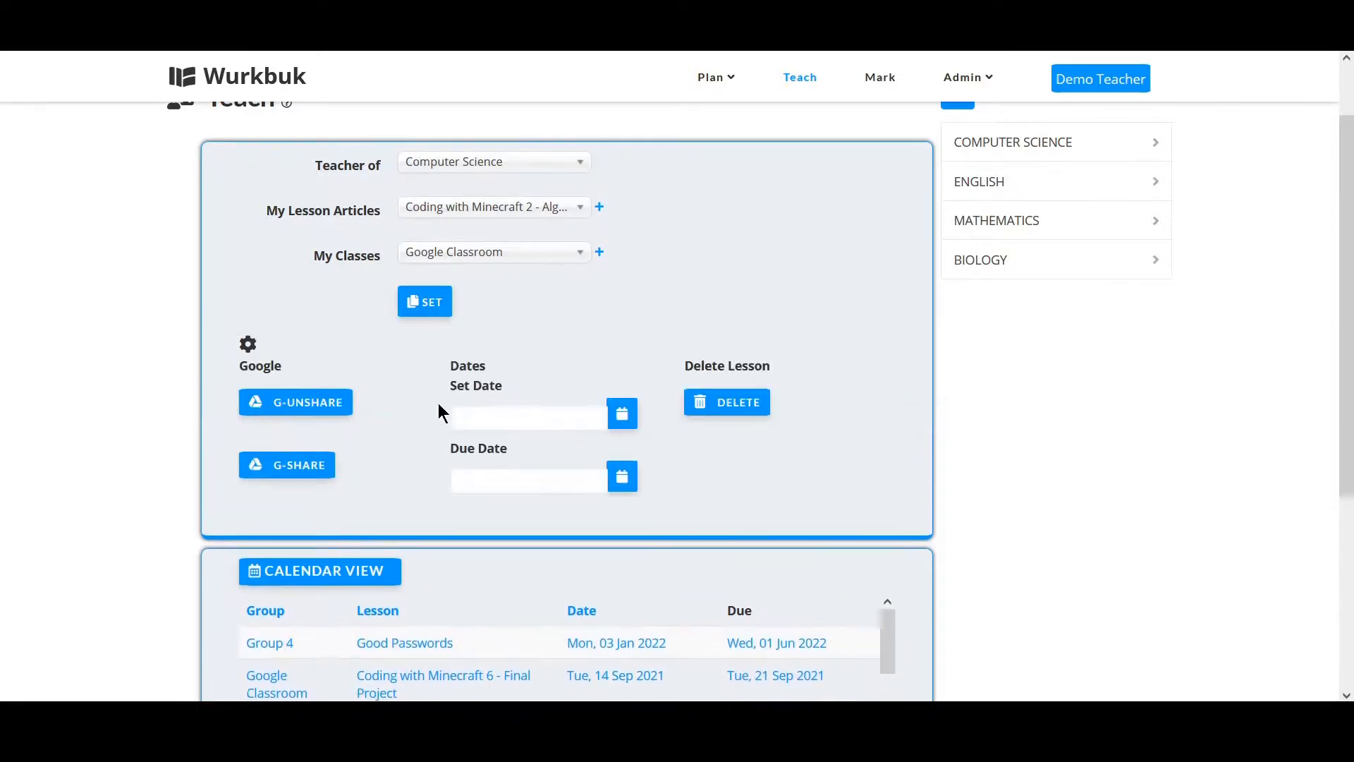
click(623, 416)
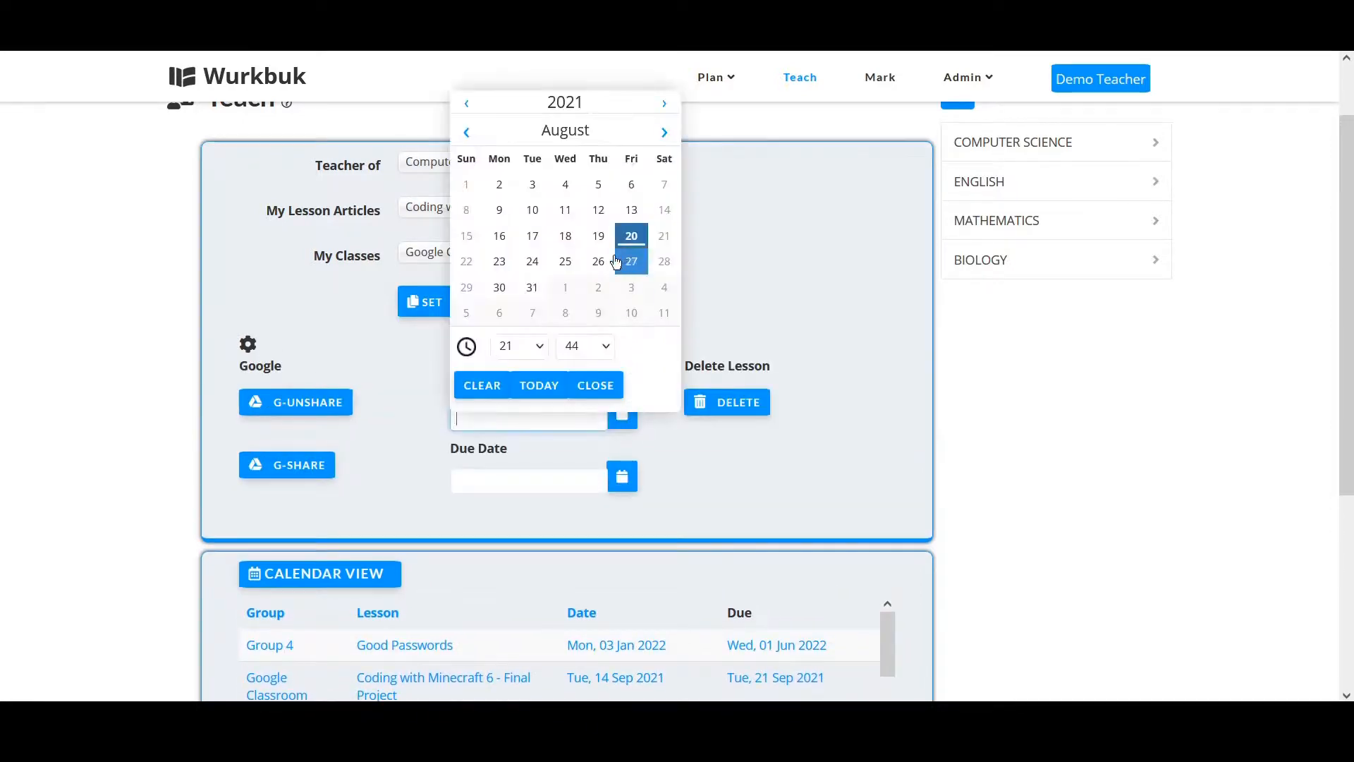
click(532, 240)
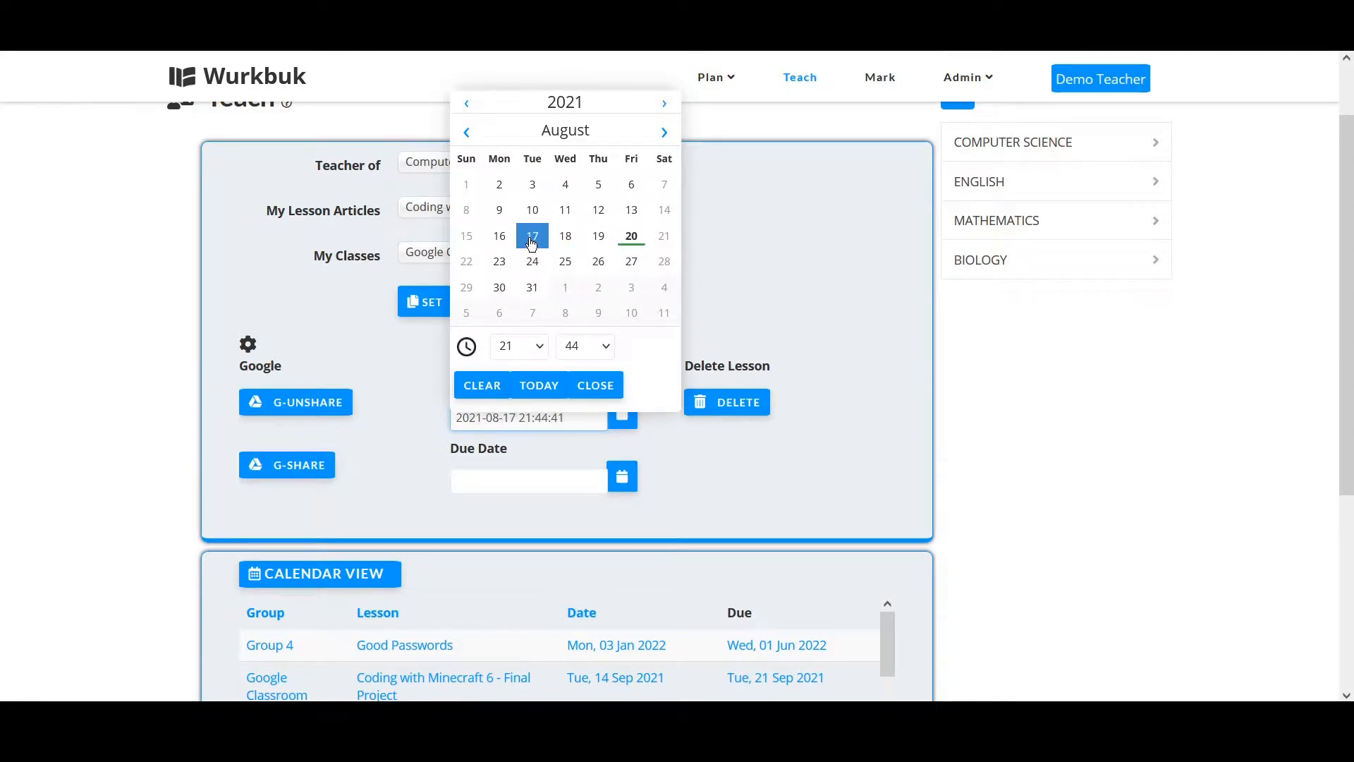
click(594, 385)
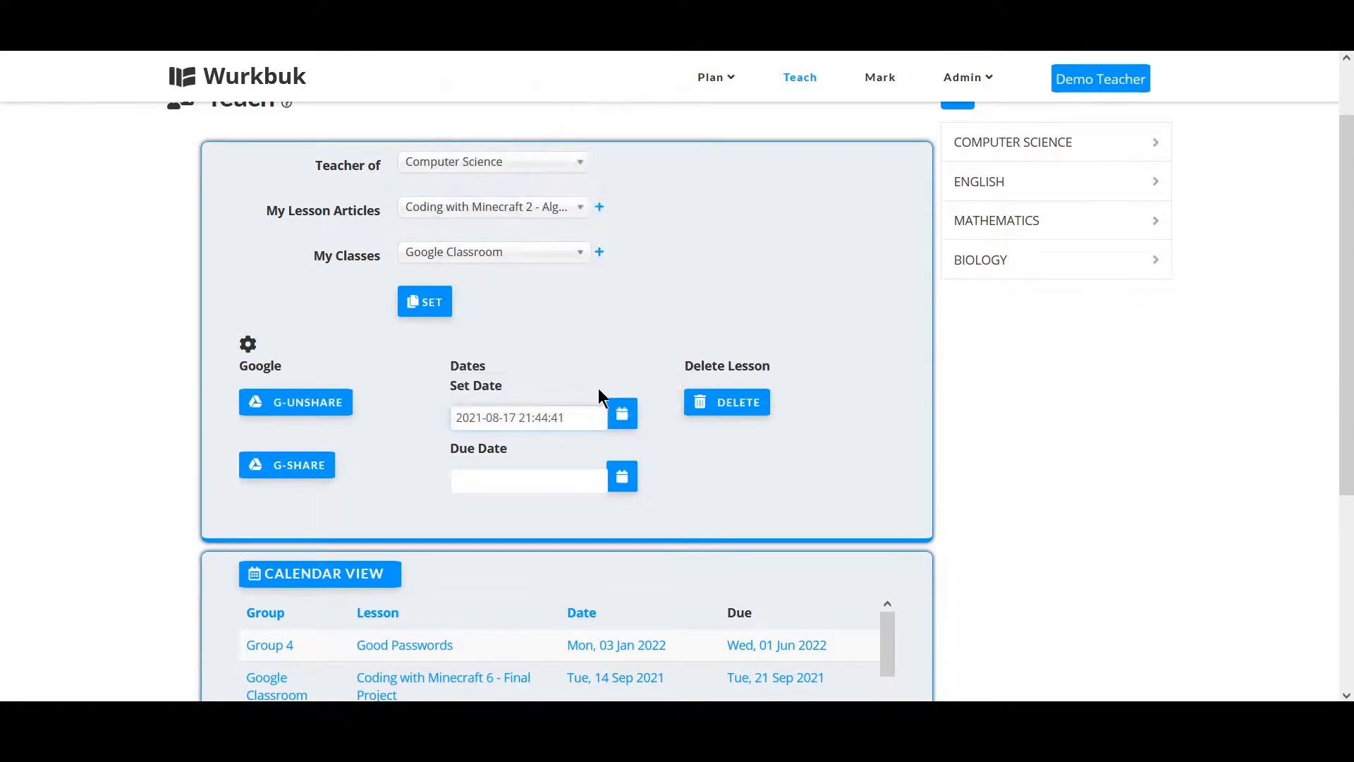
Set the due date to 24 August 2021.
click(621, 476)
click(532, 324)
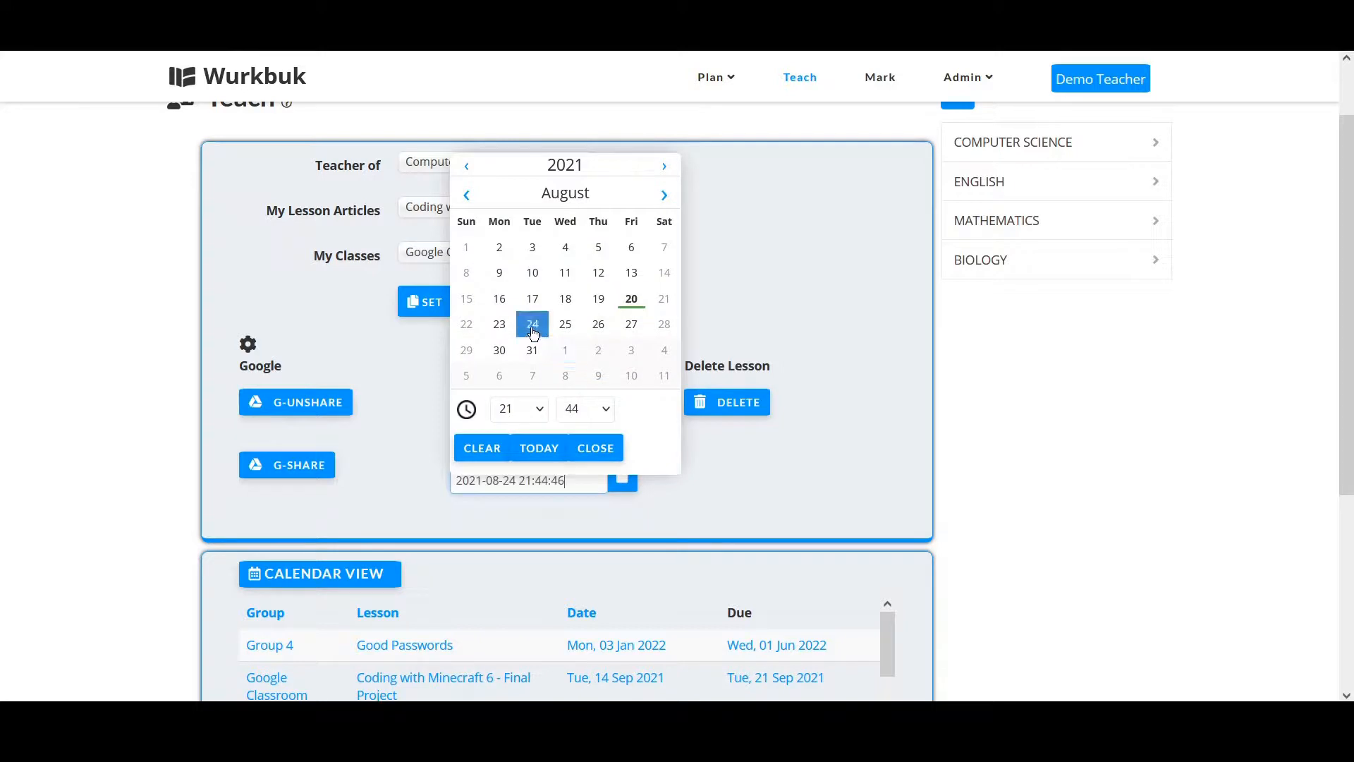
click(616, 449)
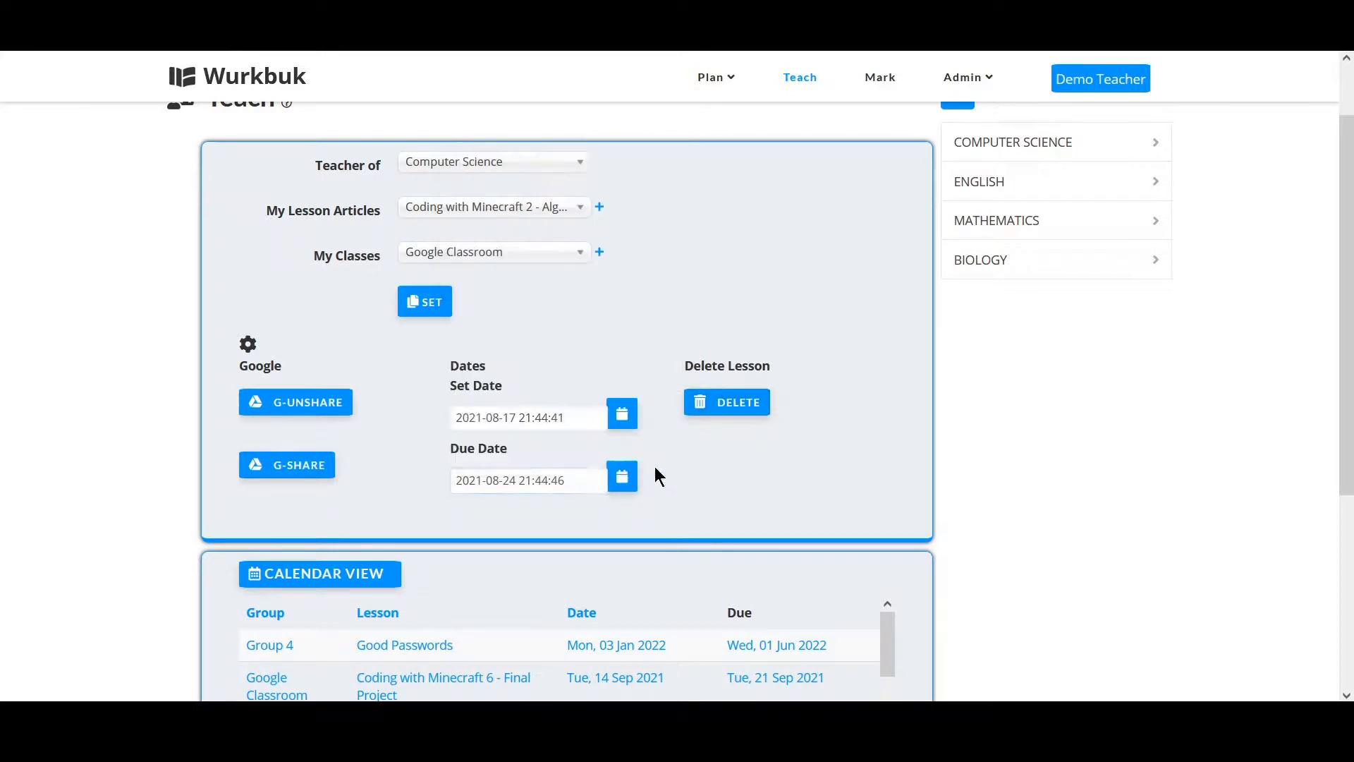
scroll(969, 554, down, 2)
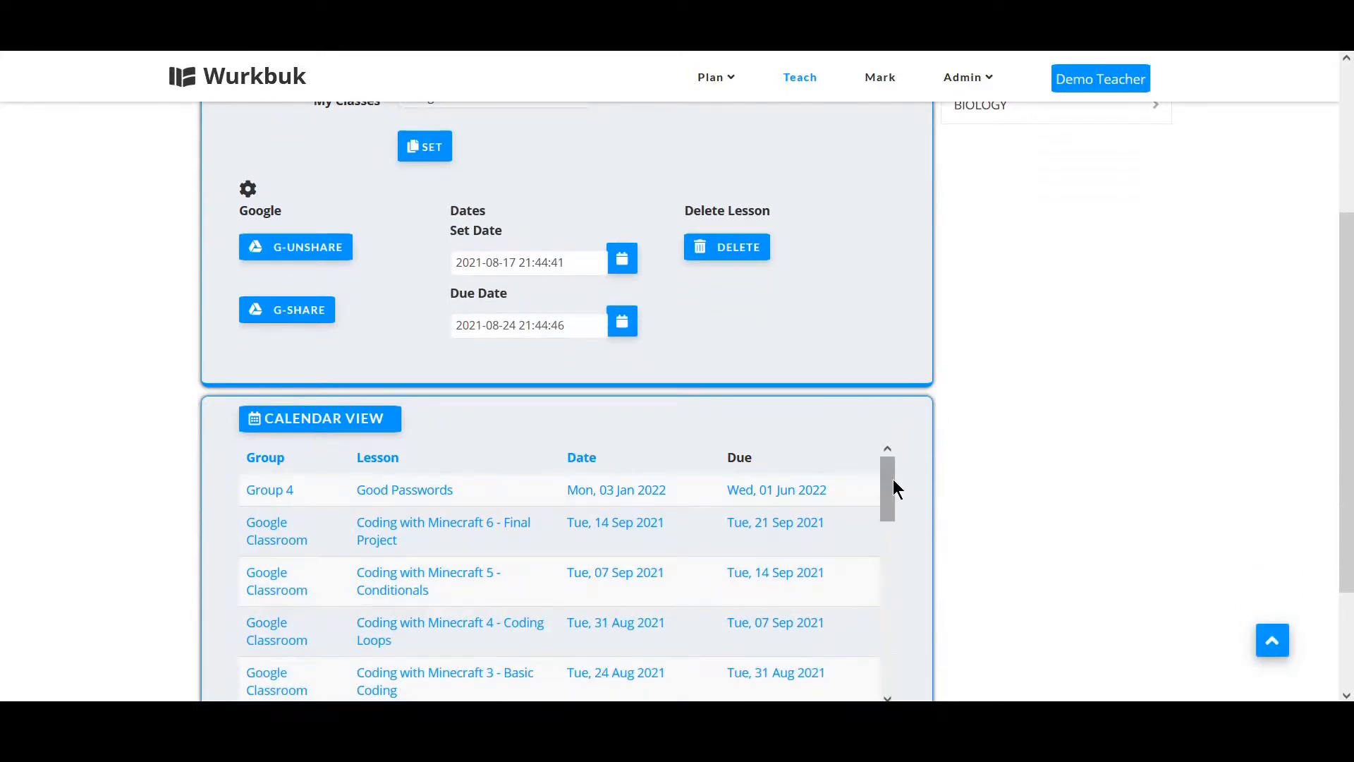
drag(893, 483, 907, 423)
scroll(910, 325, up, 1)
scroll(895, 363, up, 1)
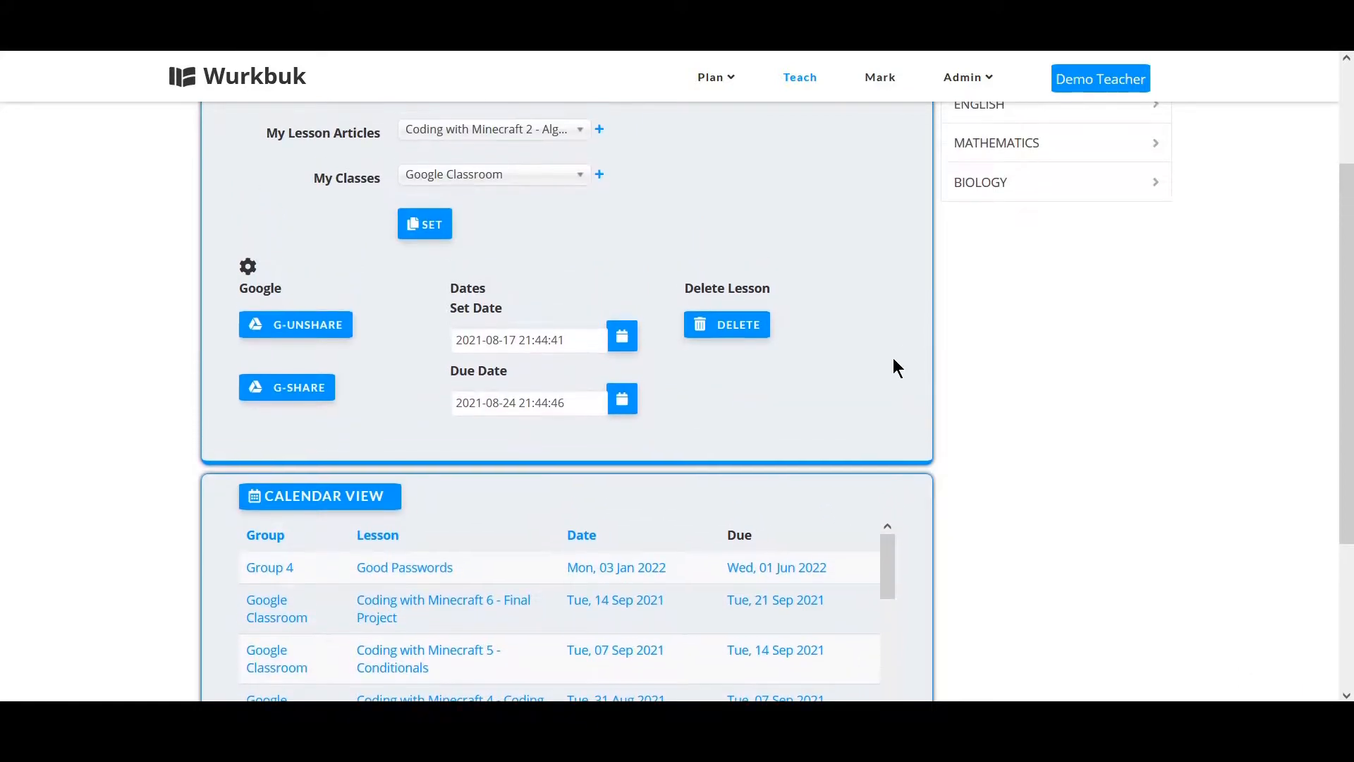
scroll(895, 367, up, 1)
scroll(894, 368, down, 1)
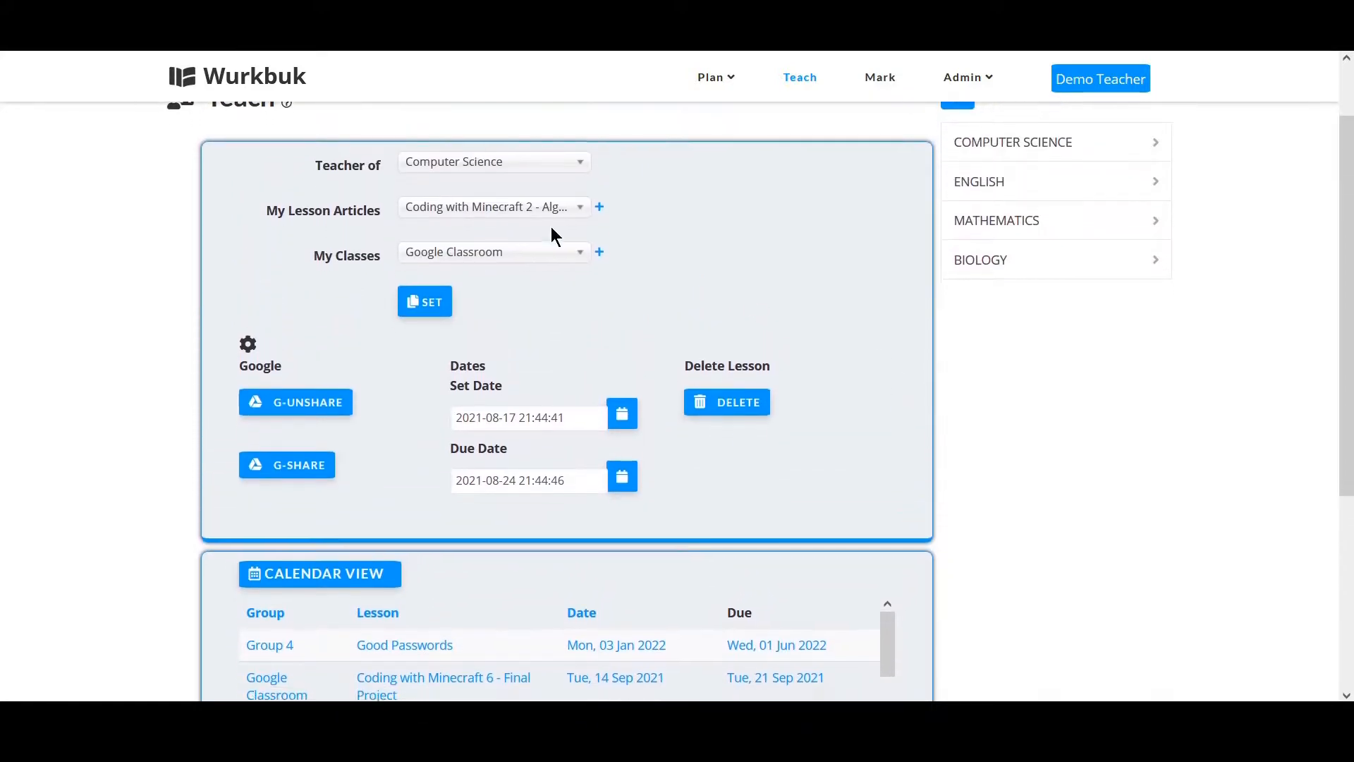
Share the lesson with Google Classroom using the teacher's Google account, copying the Activity presentation for each student.
click(426, 305)
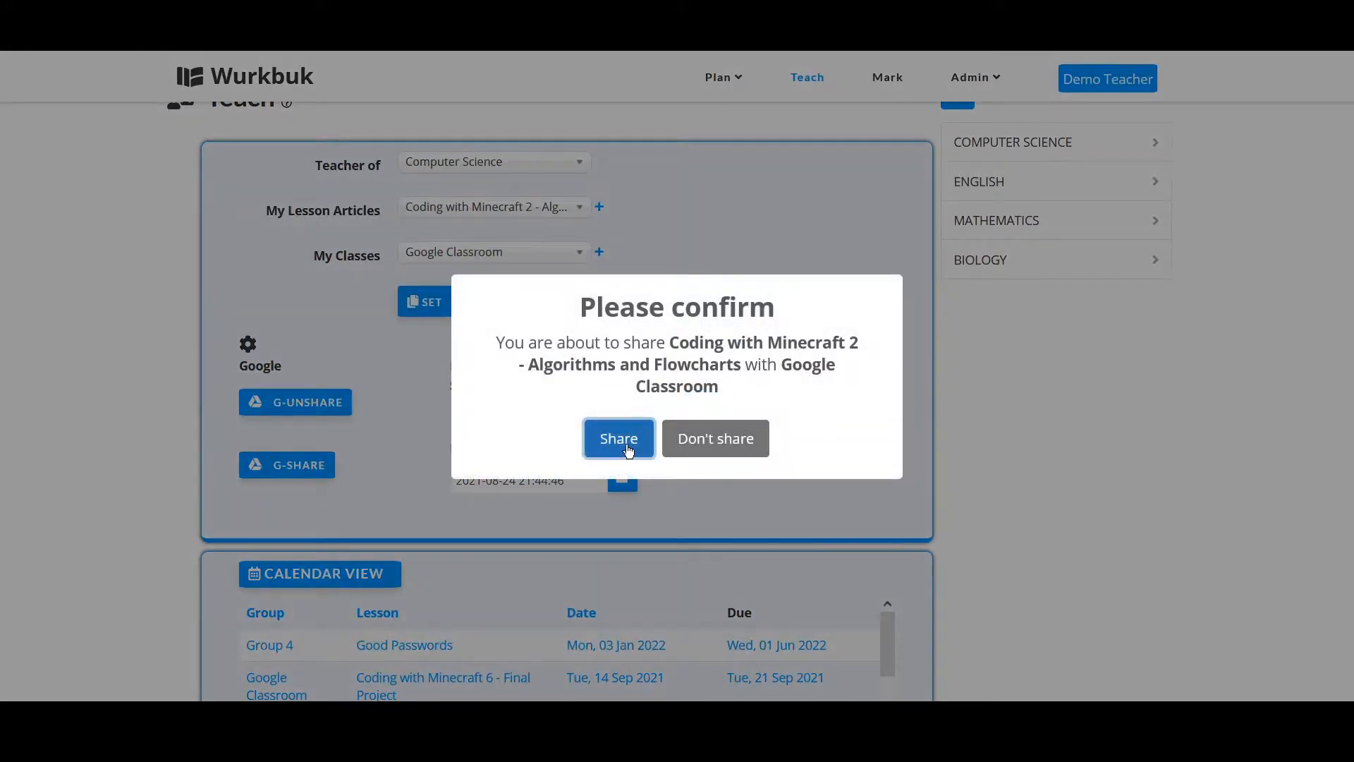
click(628, 449)
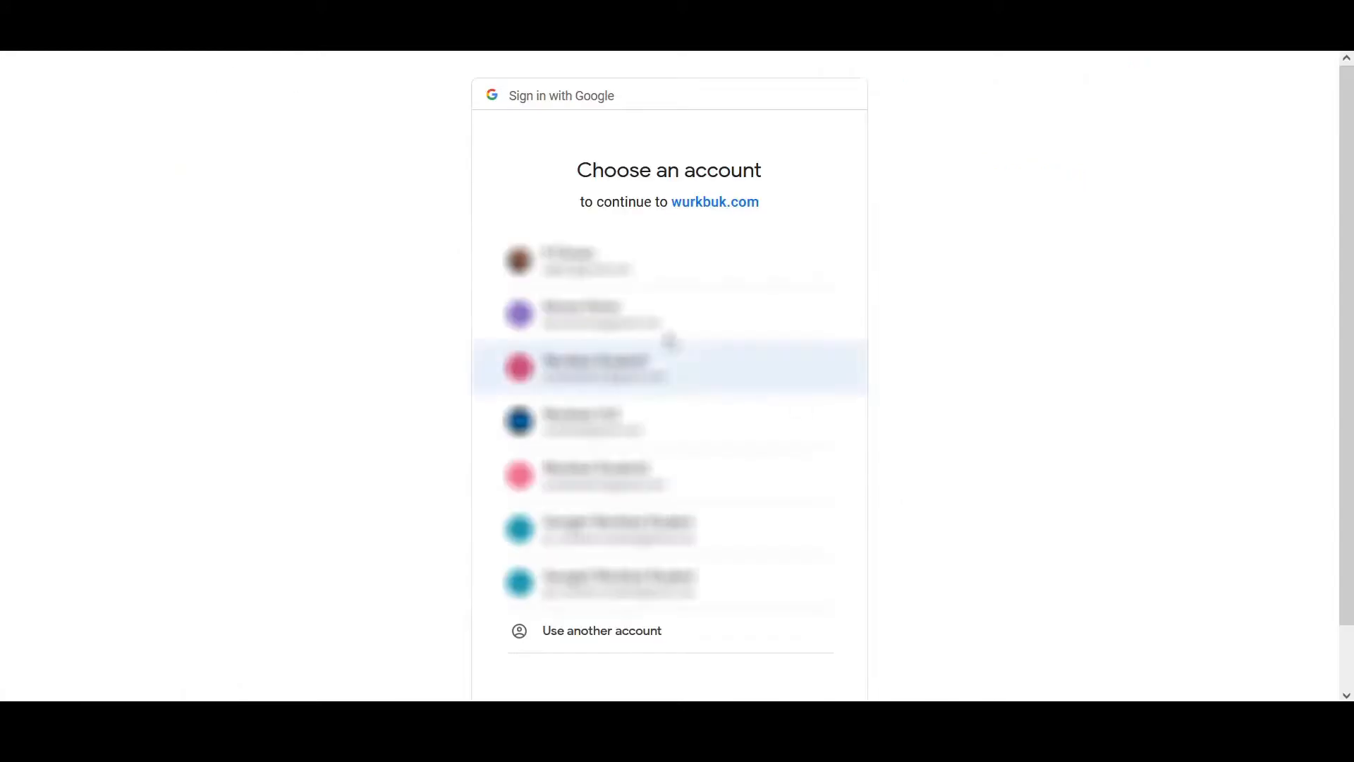
click(591, 261)
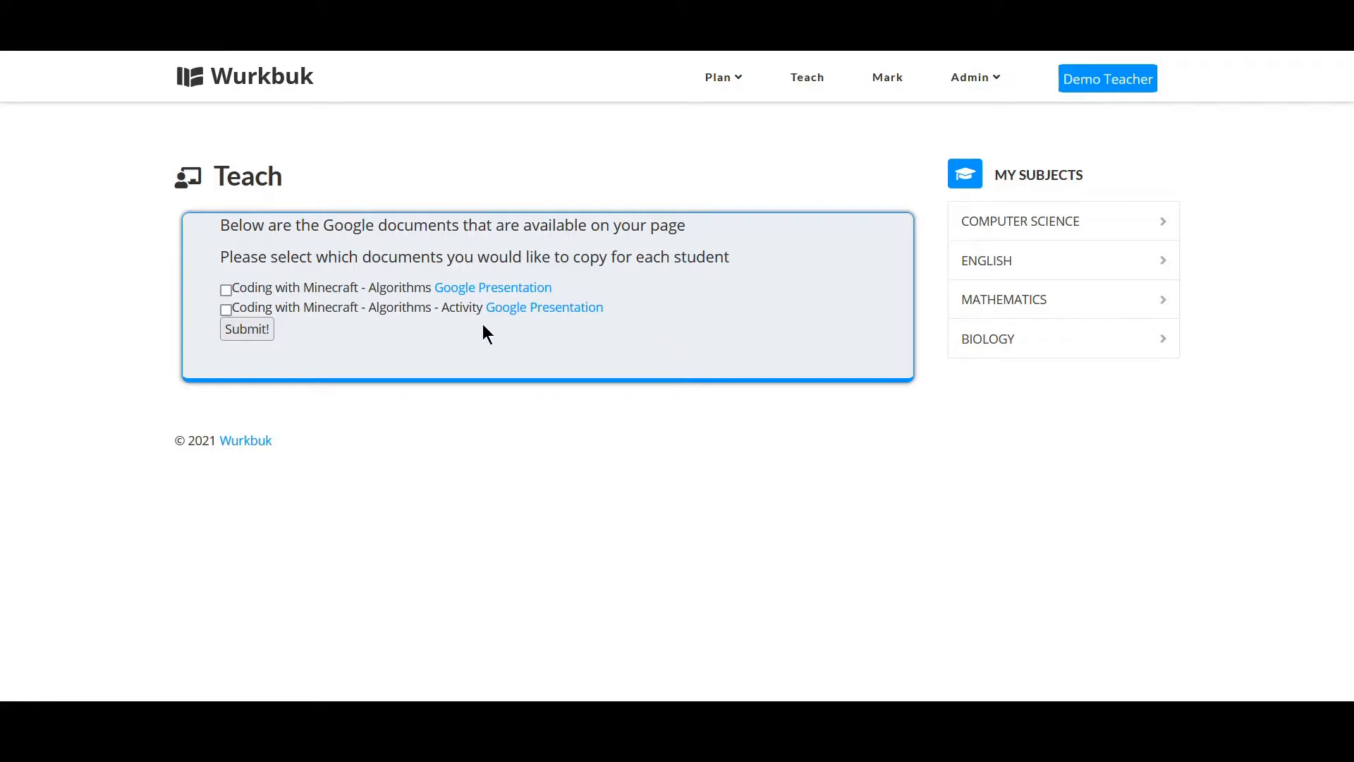
click(226, 310)
click(250, 331)
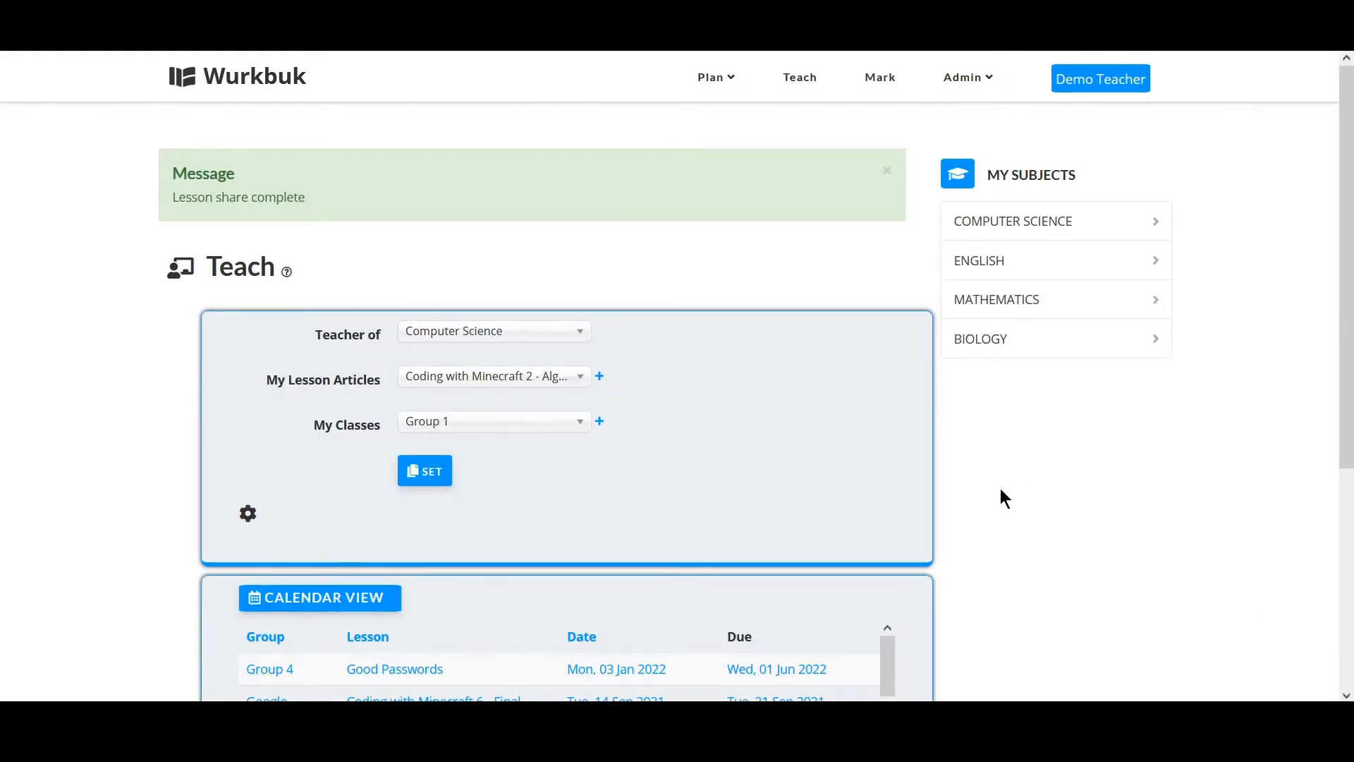
Open the shared Google Classroom lesson from the calendar and open its Activity presentation in Google.
scroll(1002, 492, down, 3)
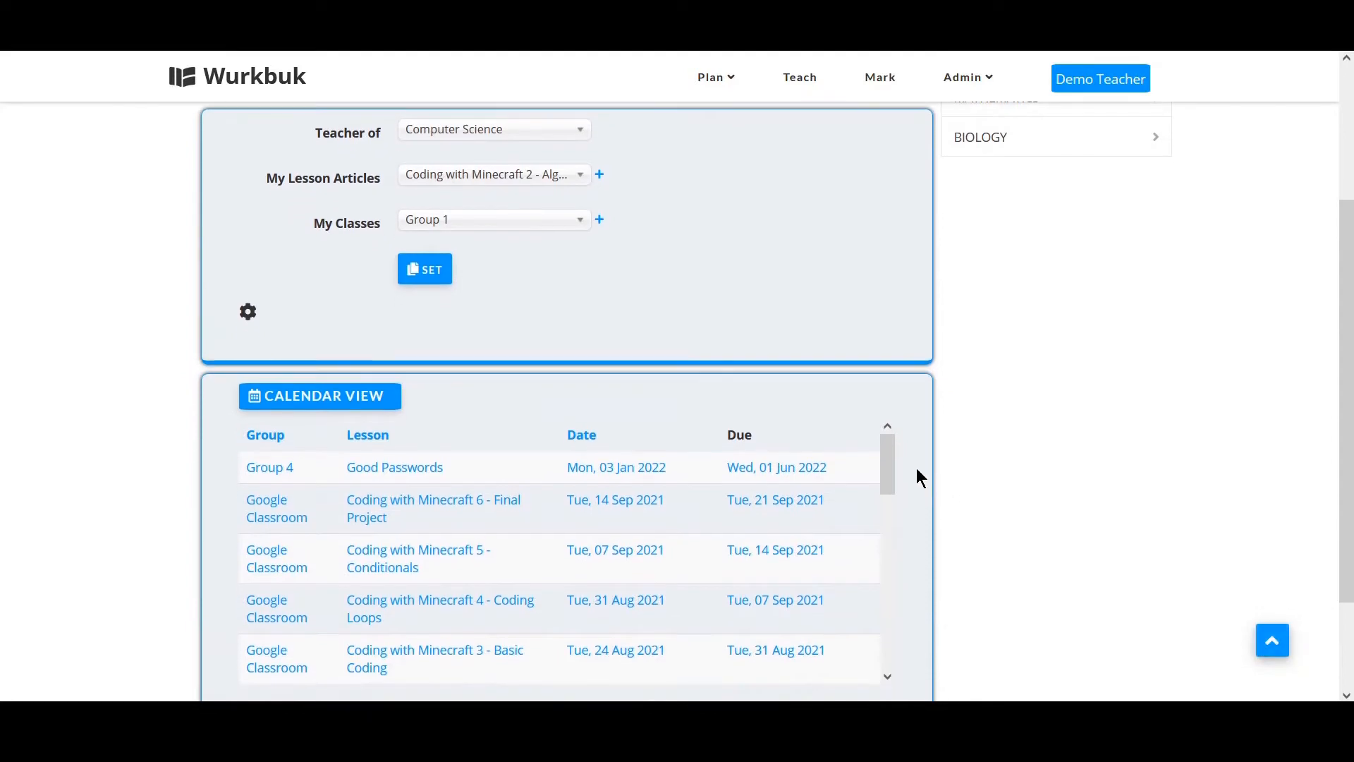
drag(891, 460, 873, 531)
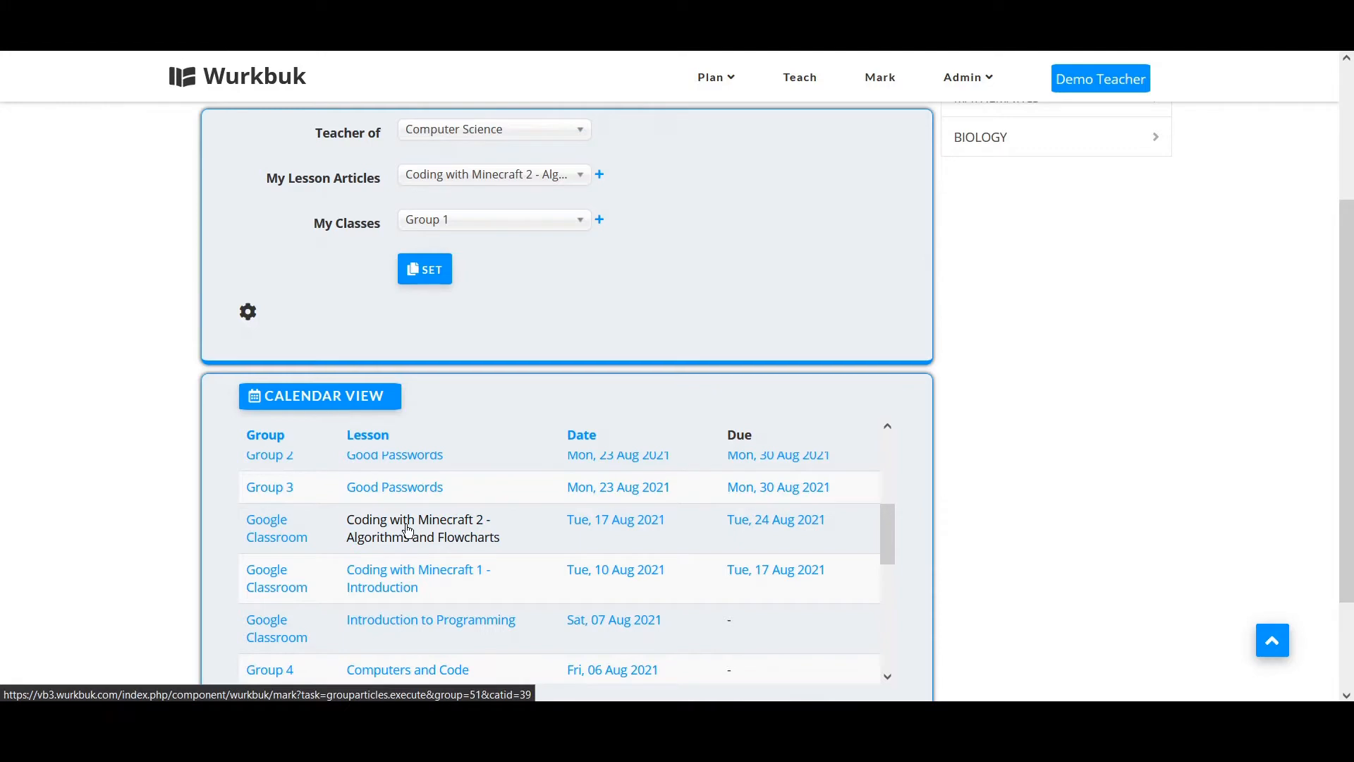
click(540, 523)
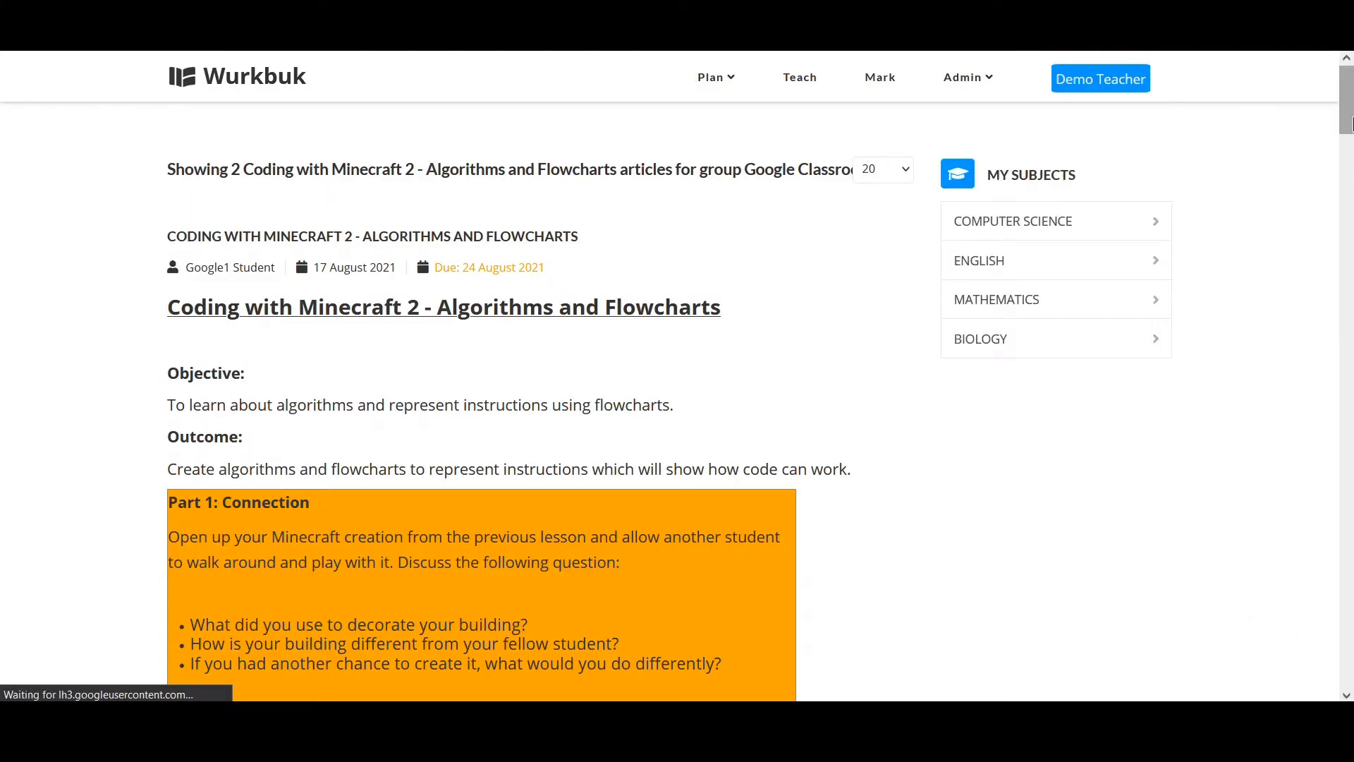
drag(1349, 124, 1339, 305)
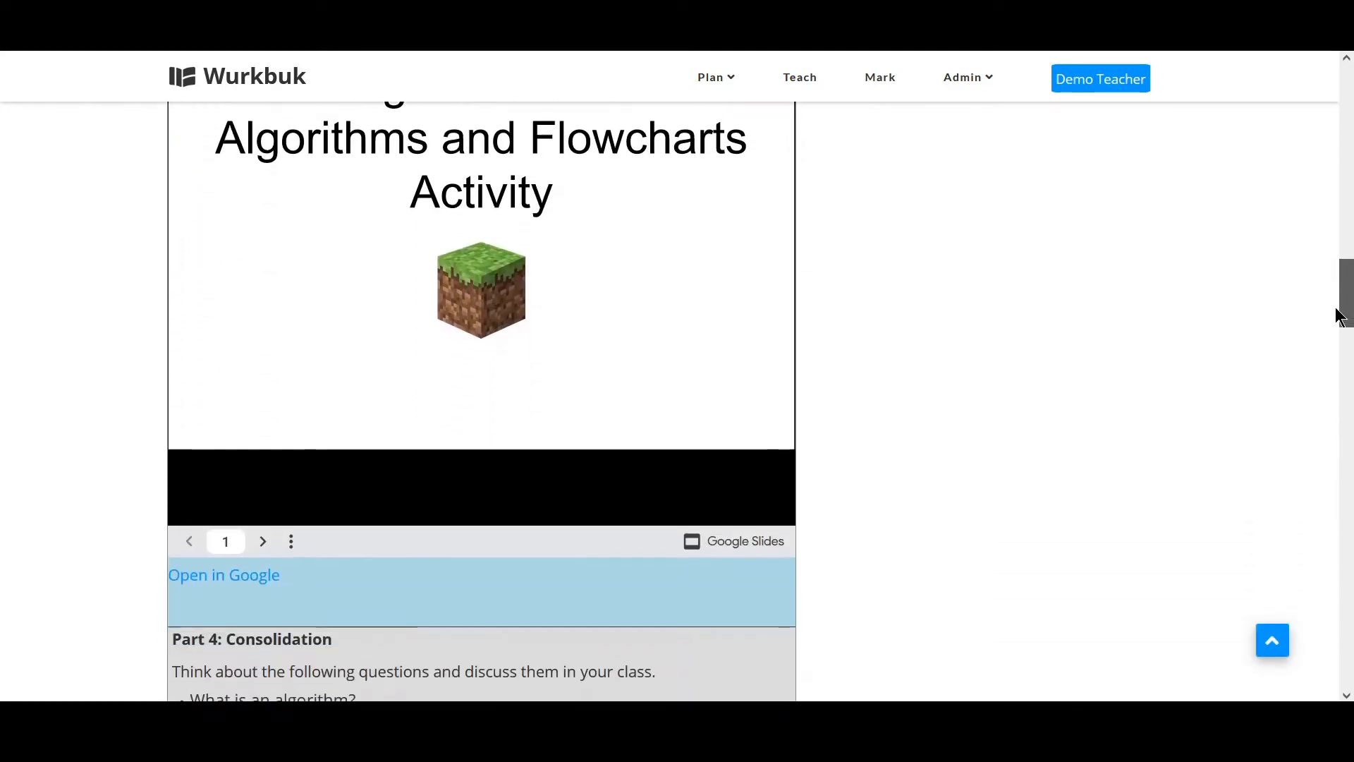
click(247, 575)
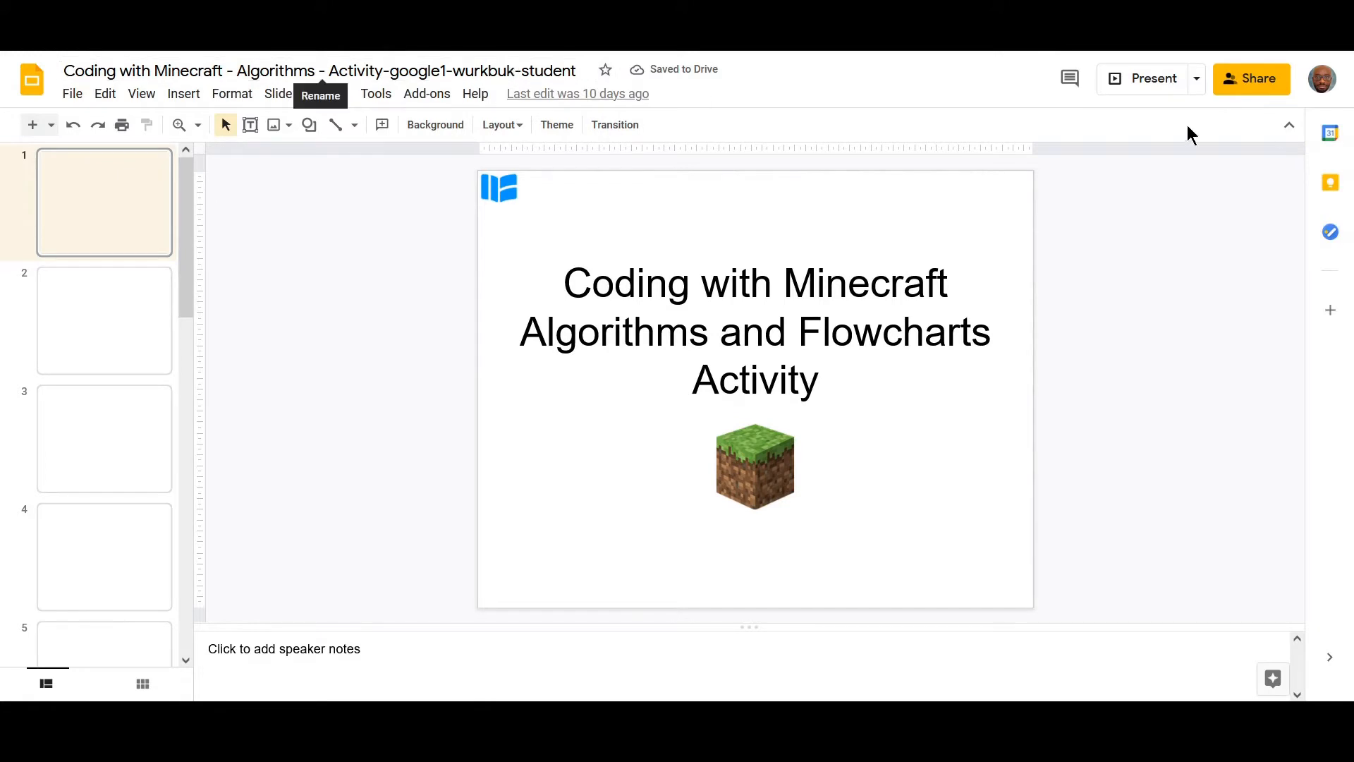
Review the student copy of the Activity presentation, its sharing settings and slides, then return to the shared lesson.
click(1250, 83)
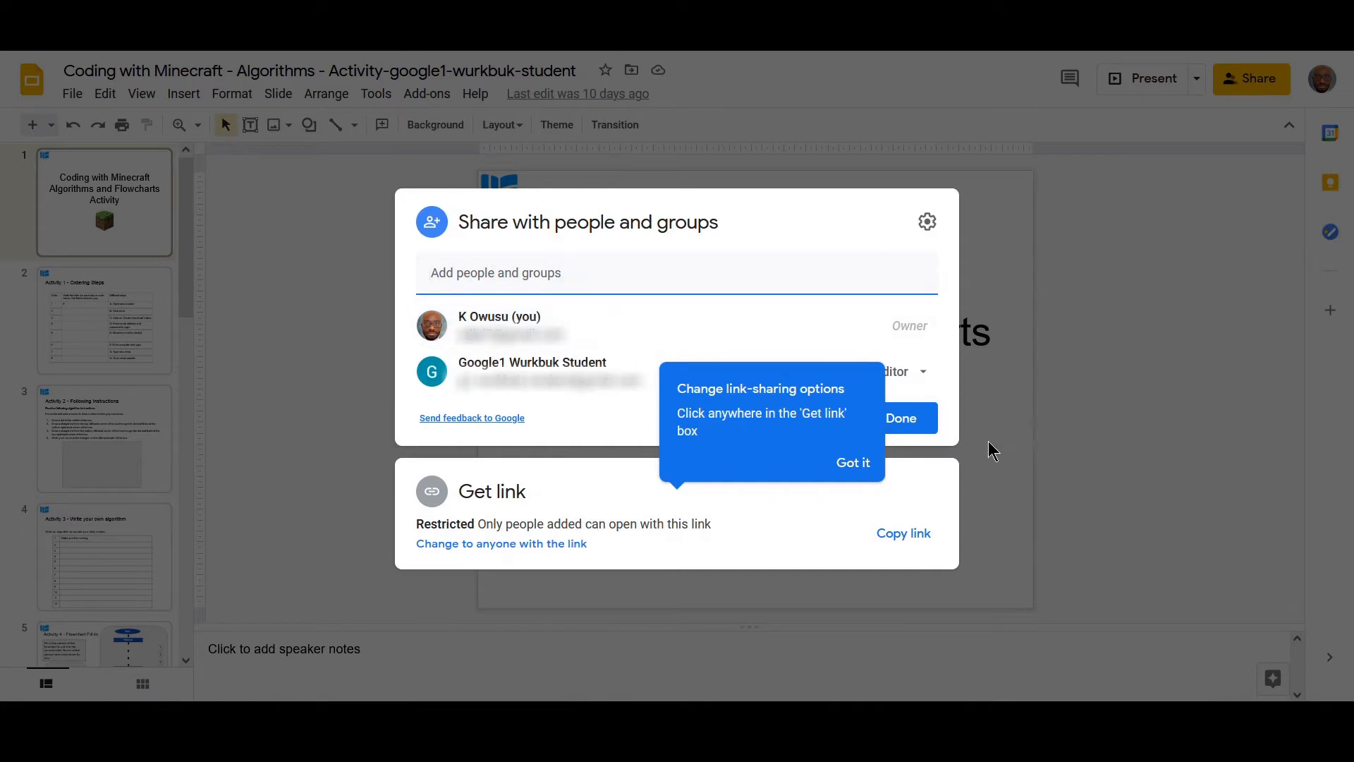
click(1123, 470)
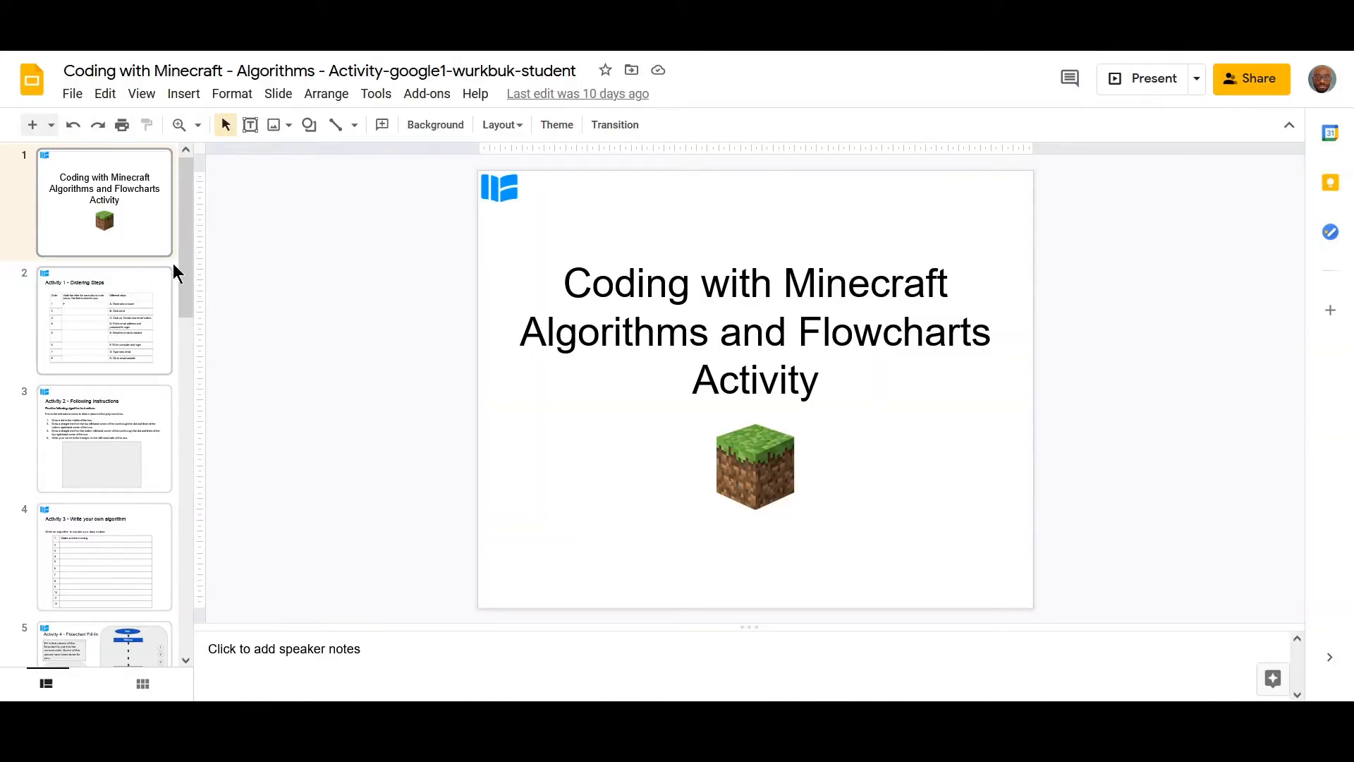
drag(185, 243, 166, 266)
click(146, 232)
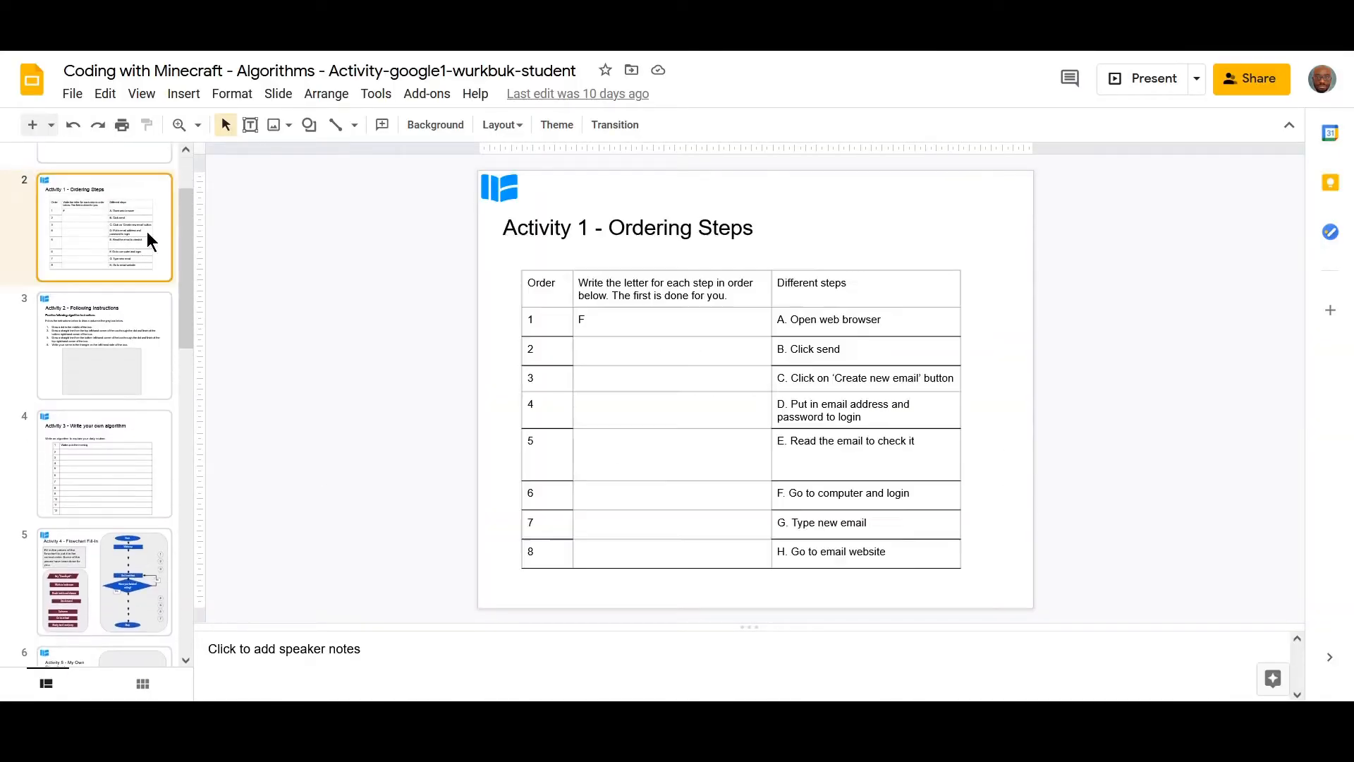
click(86, 478)
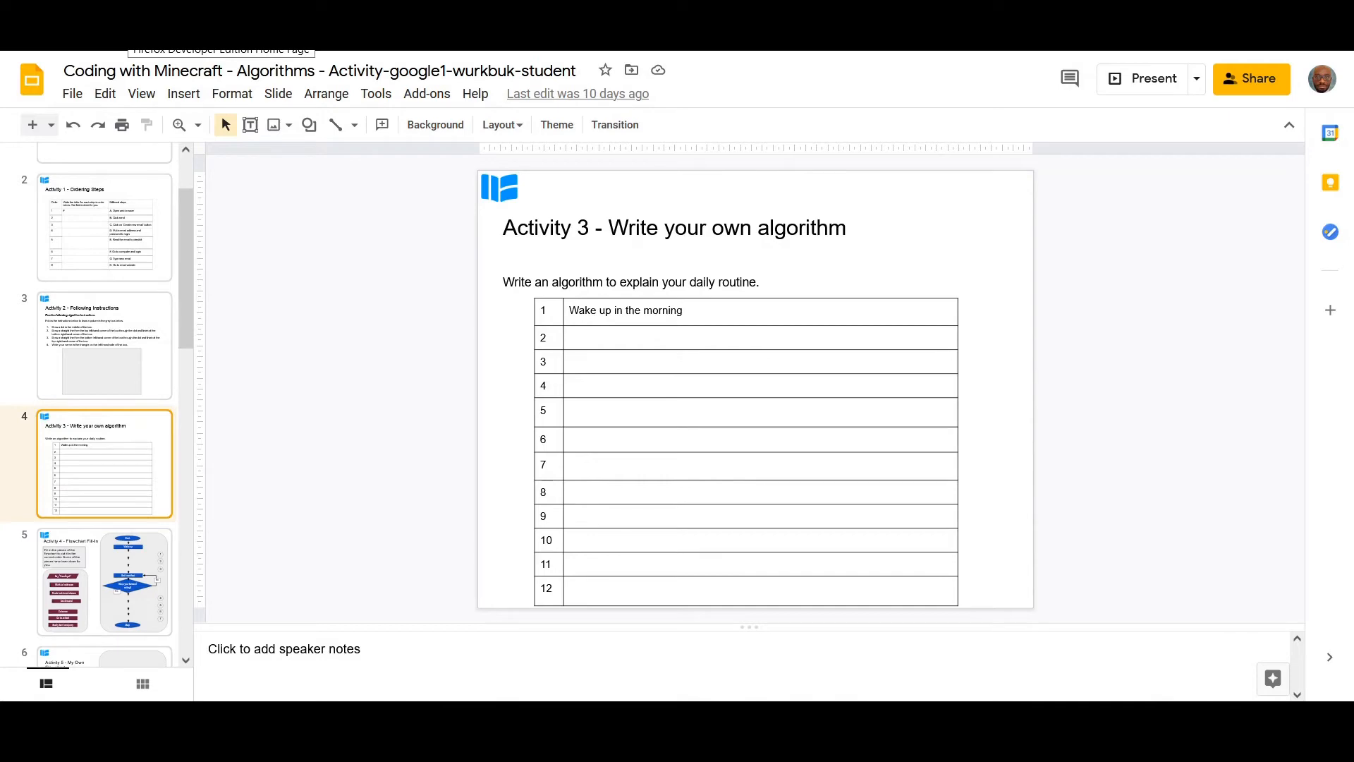
click(338, 7)
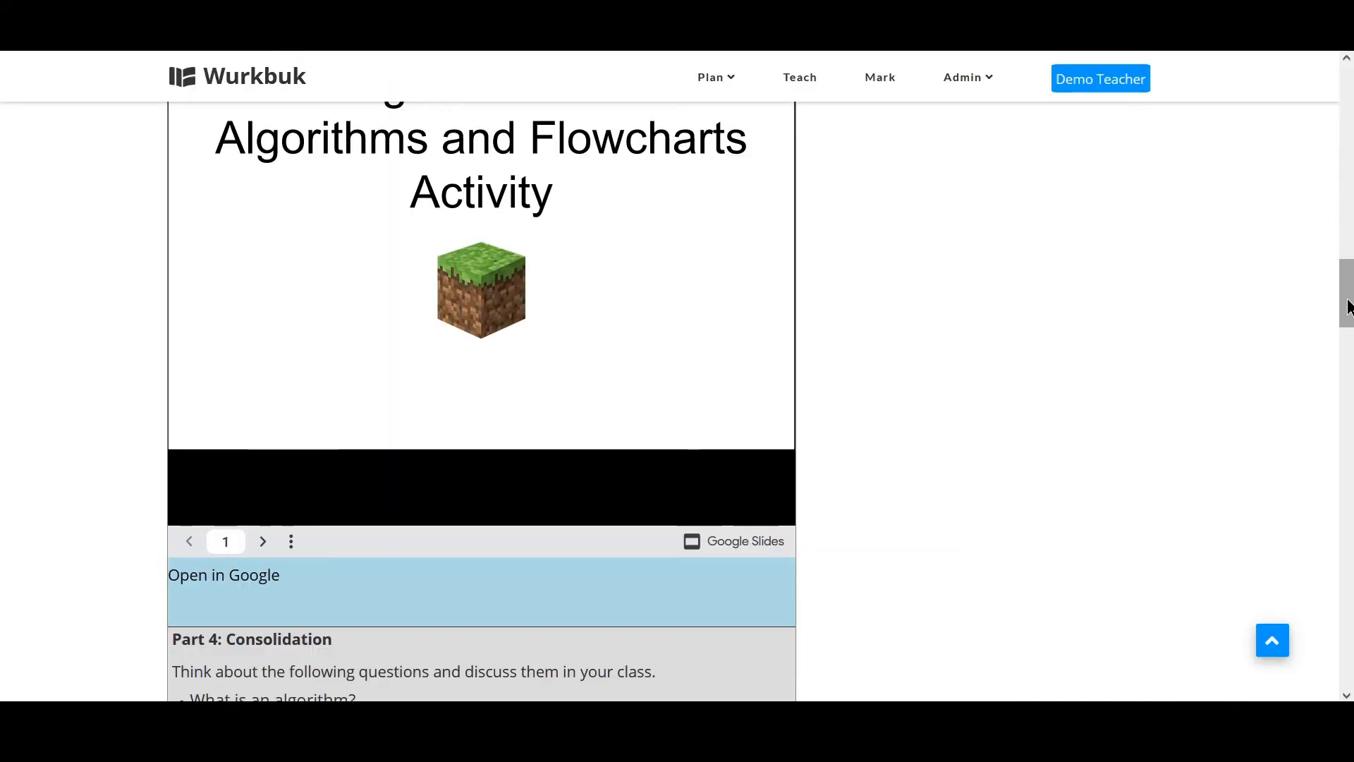
drag(1348, 307, 1348, 99)
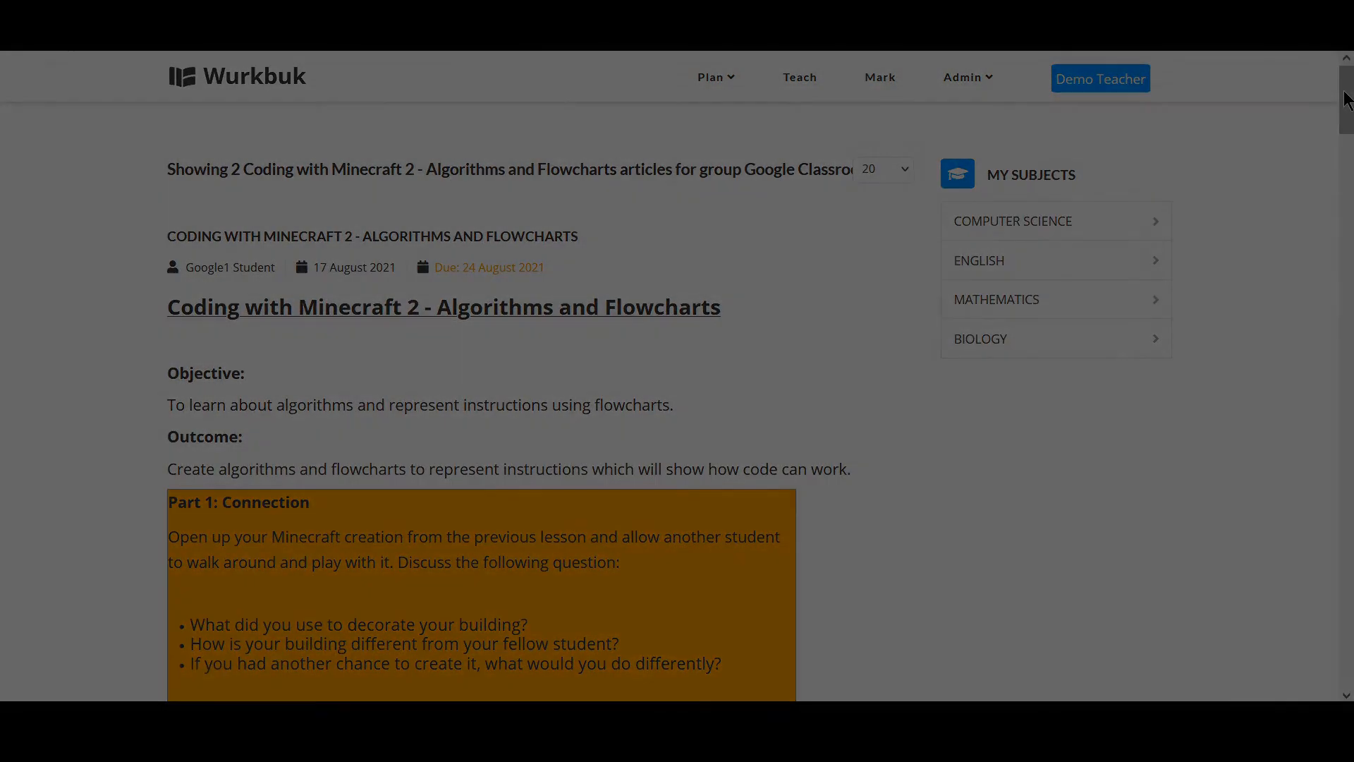